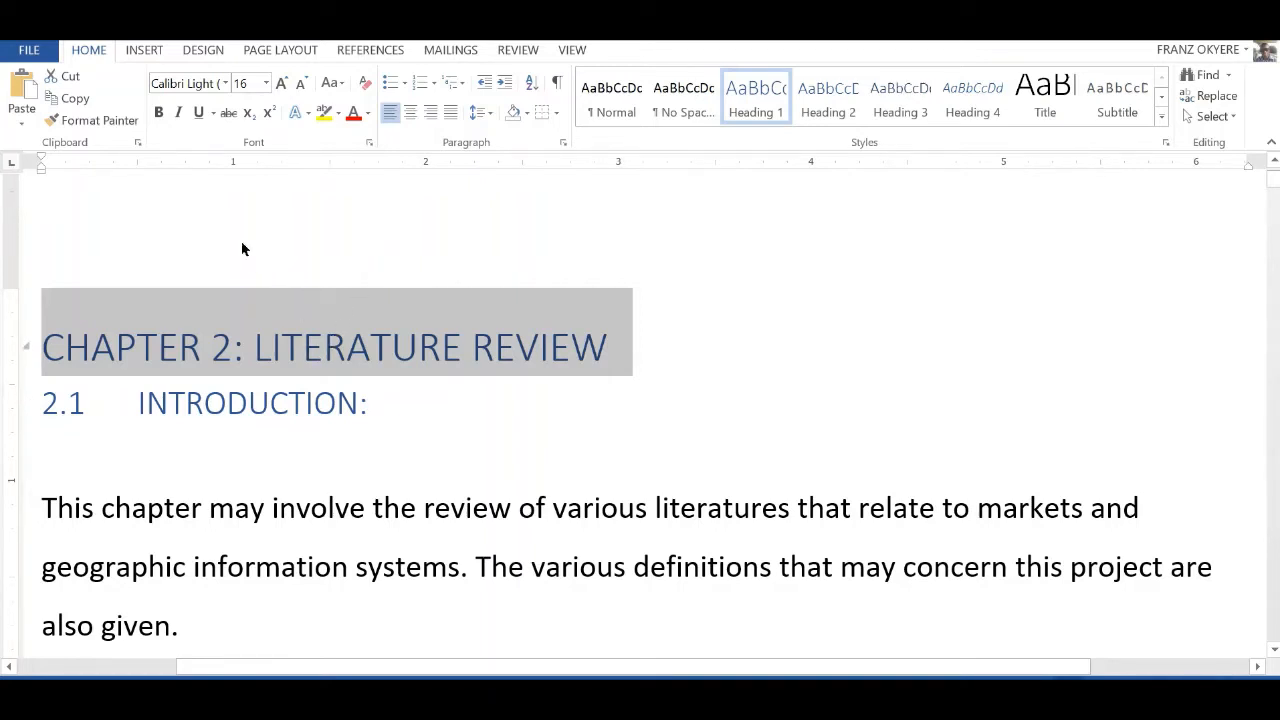
left_click(200, 235)
double_click(166, 227)
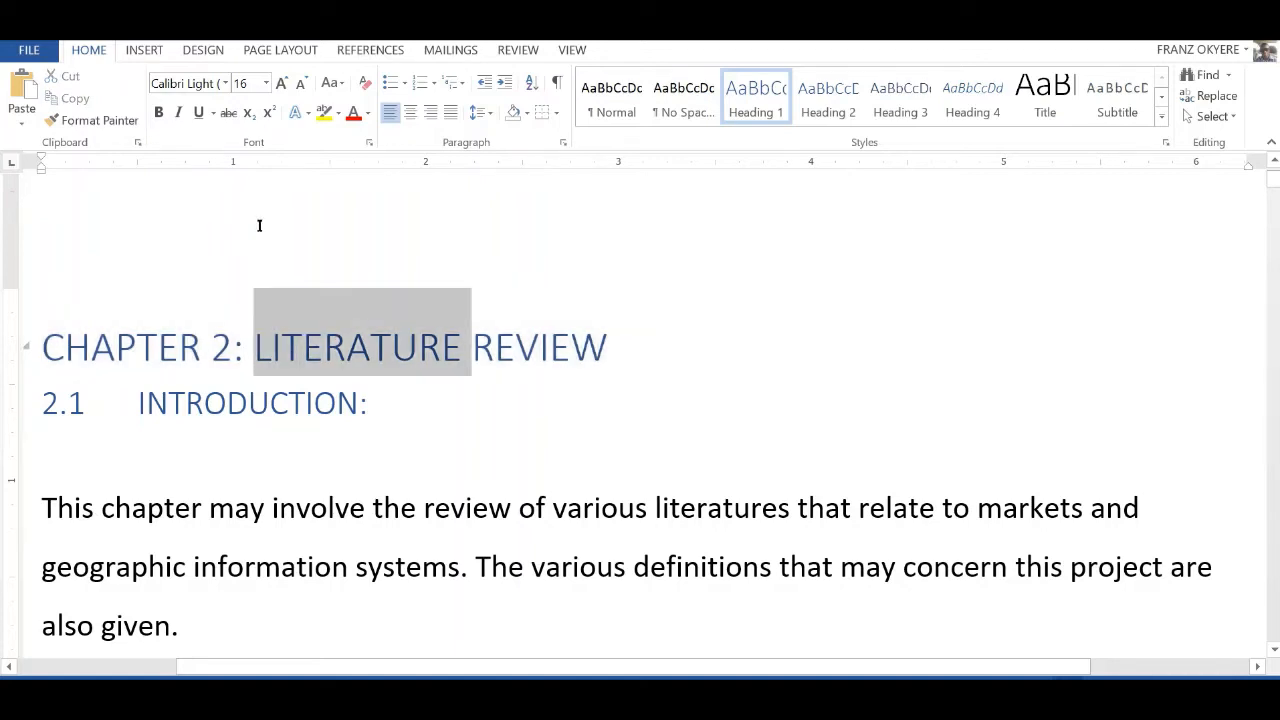
left_click(260, 226)
key("Right")
key("Right")
key("Right")
key("Right")
key("Right")
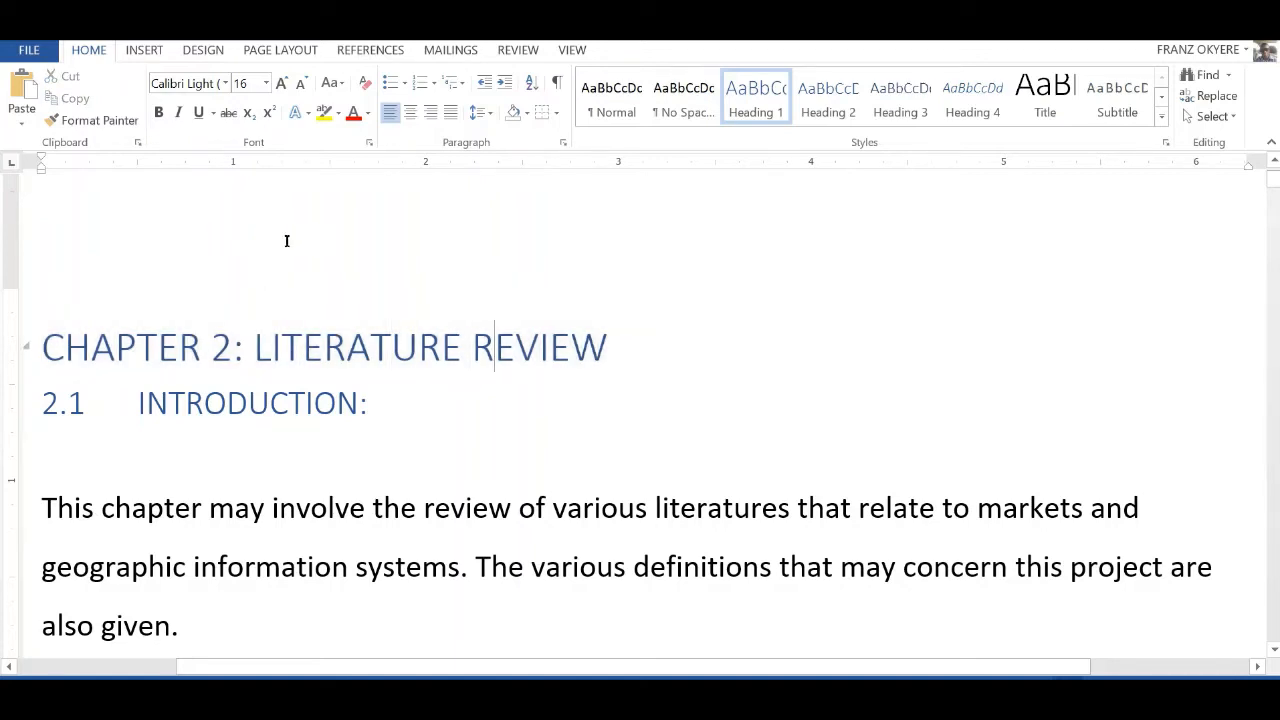
Read through the Chapter 2 introduction and the market definitions in section 2.2, singling out the paragraph on market names around the world
scroll(216, 329, "down", 3)
scroll(215, 318, "up", 4)
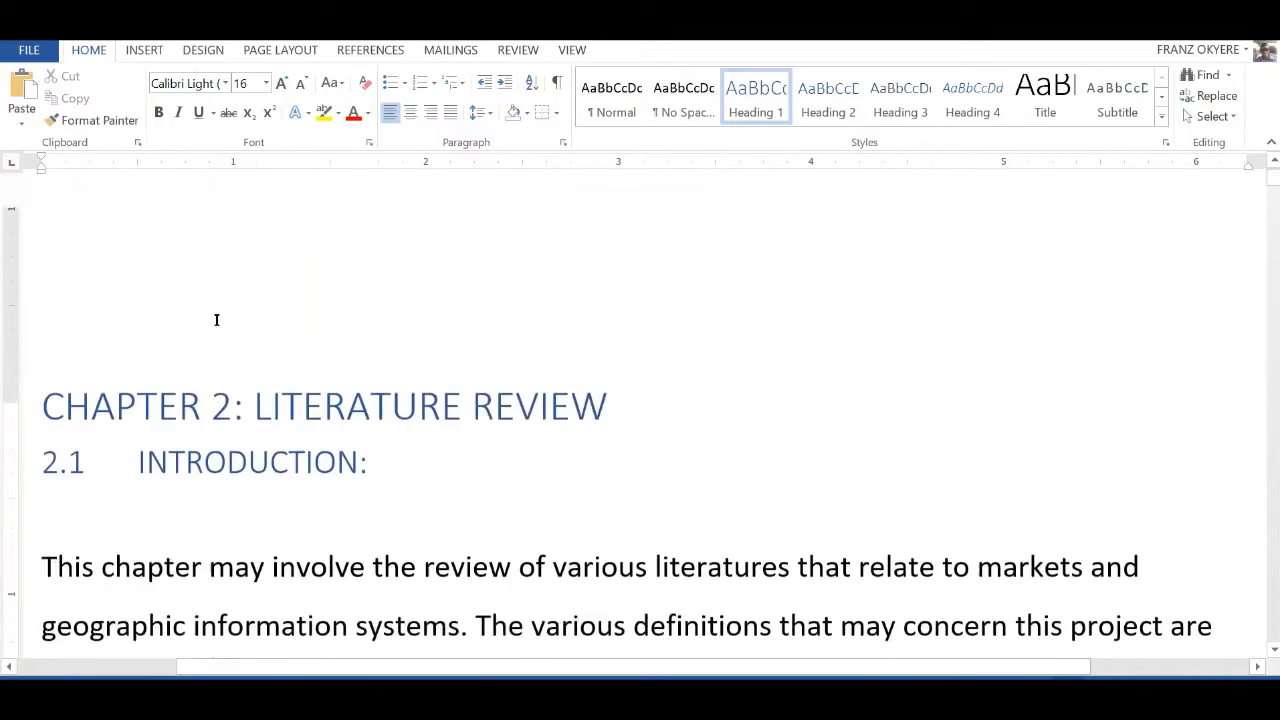
scroll(217, 319, "down", 5)
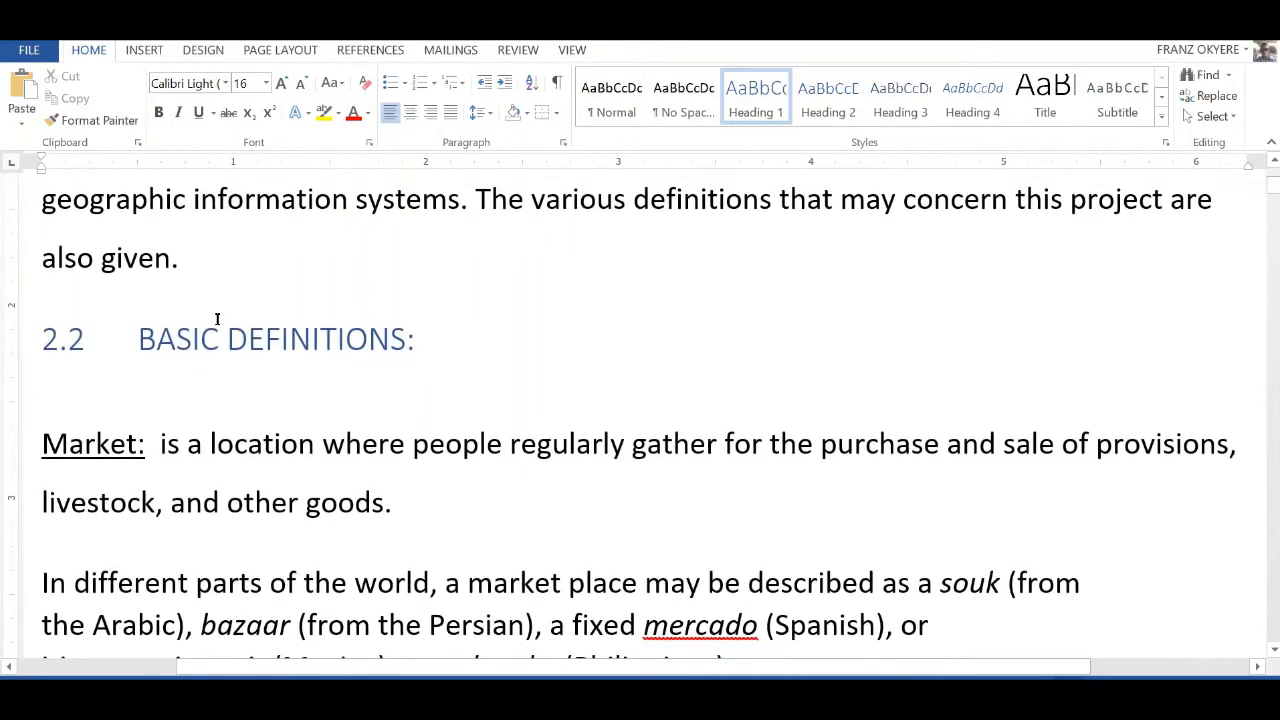
scroll(217, 319, "down", 1)
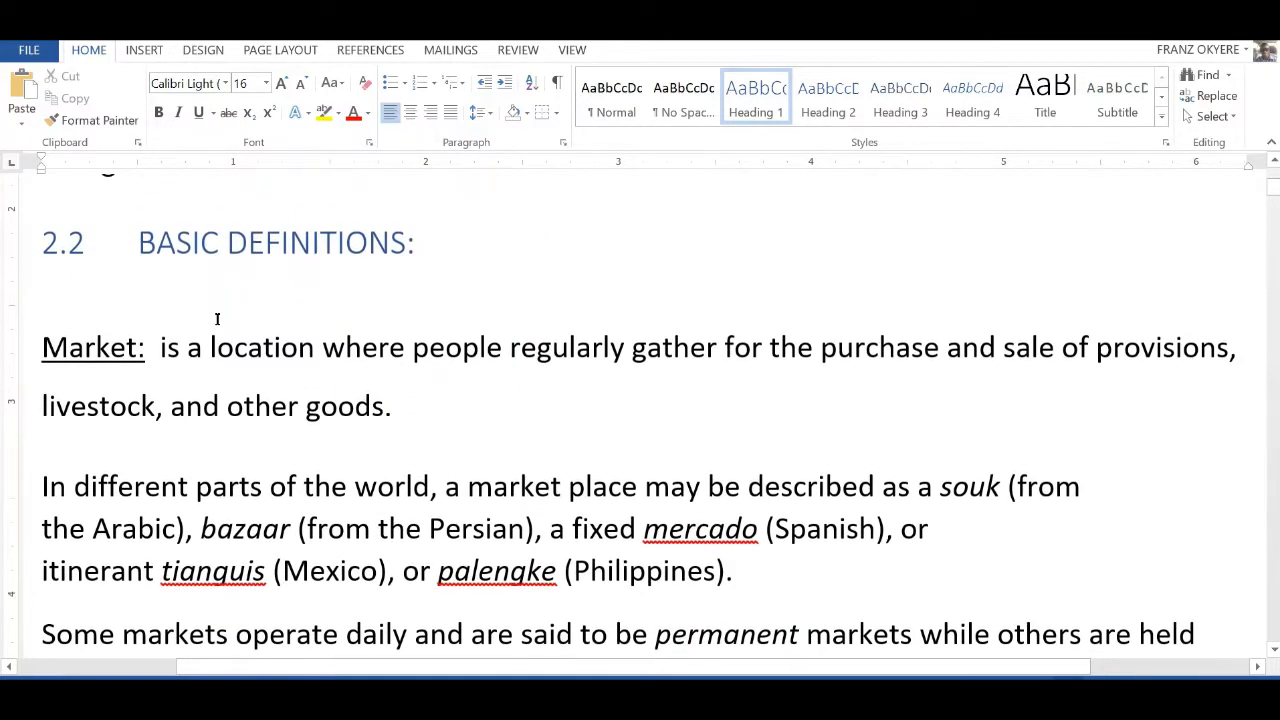
scroll(236, 271, "down", 2)
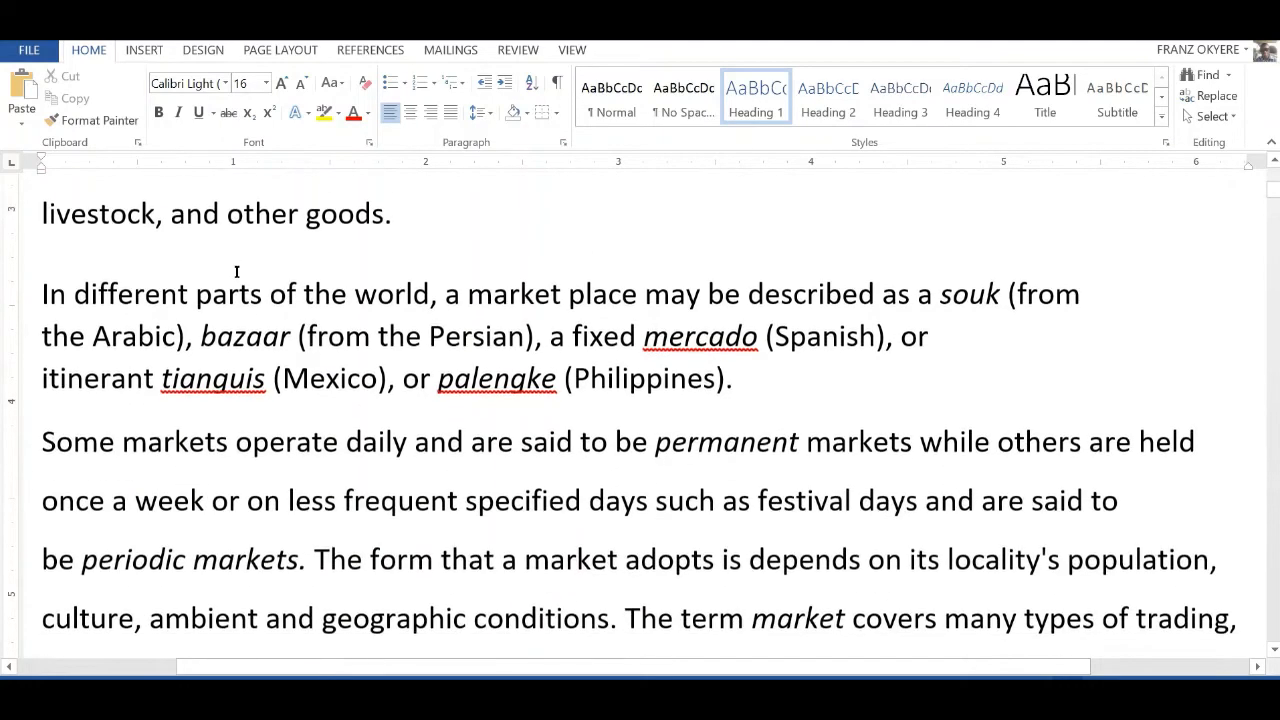
scroll(236, 271, "up", 1)
scroll(230, 280, "down", 1)
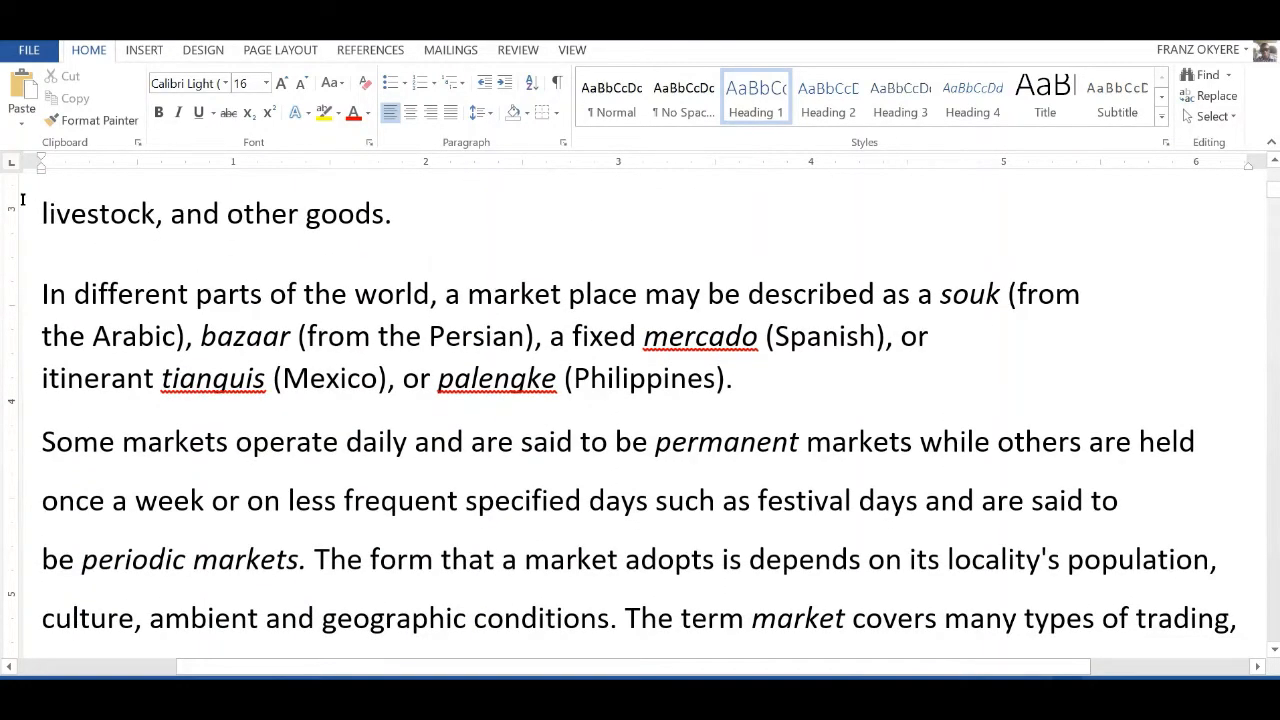
left_click_drag(24, 200, 485, 257)
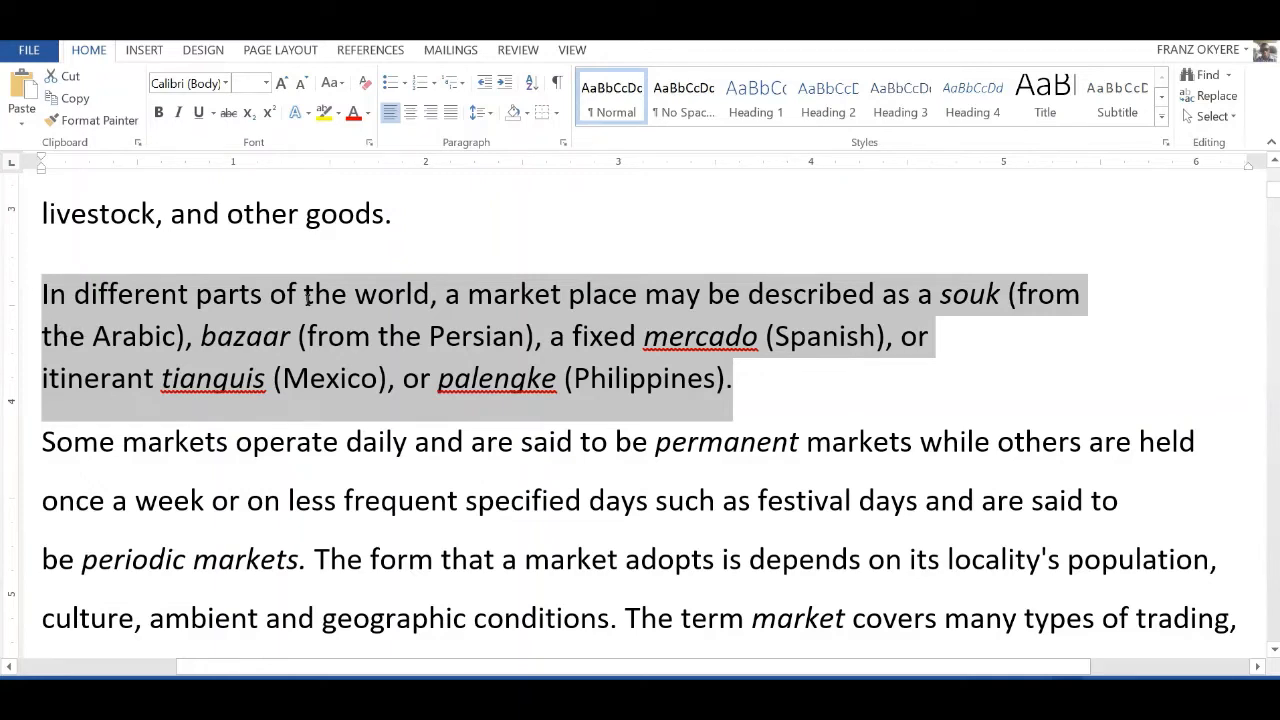
scroll(308, 296, "down", 1)
scroll(308, 298, "up", 4)
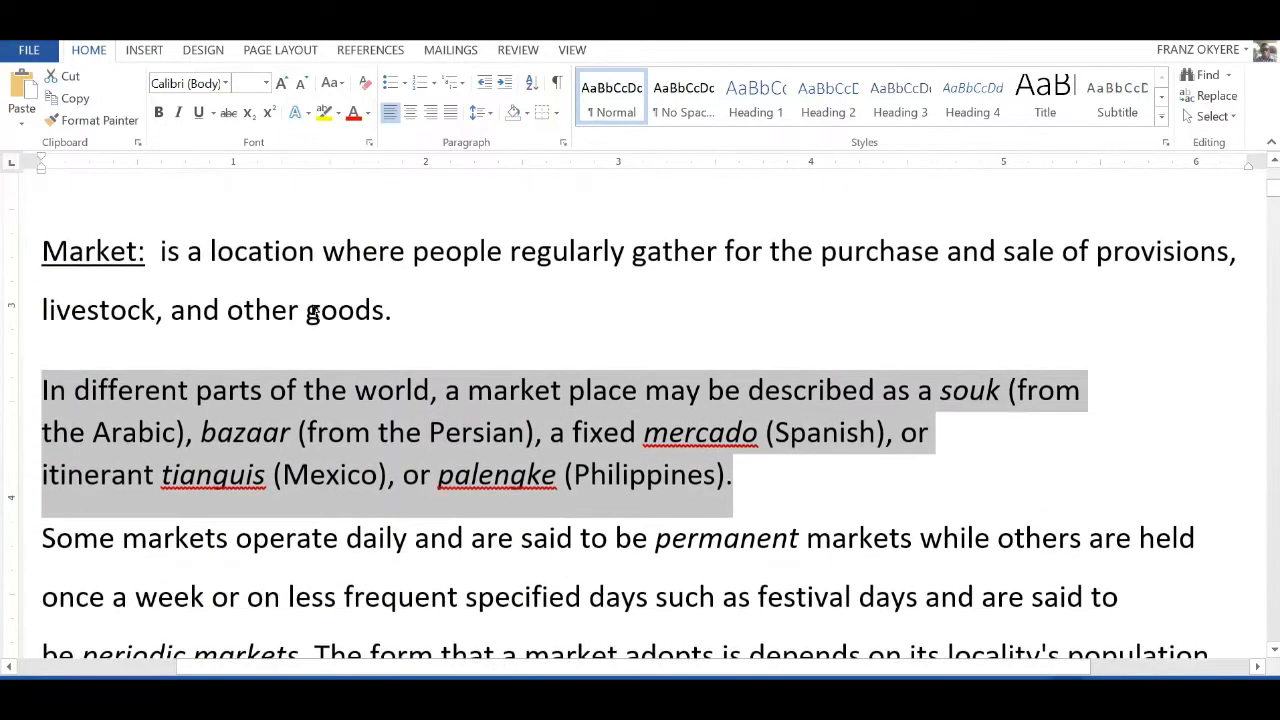
scroll(308, 299, "up", 4)
scroll(308, 299, "down", 6)
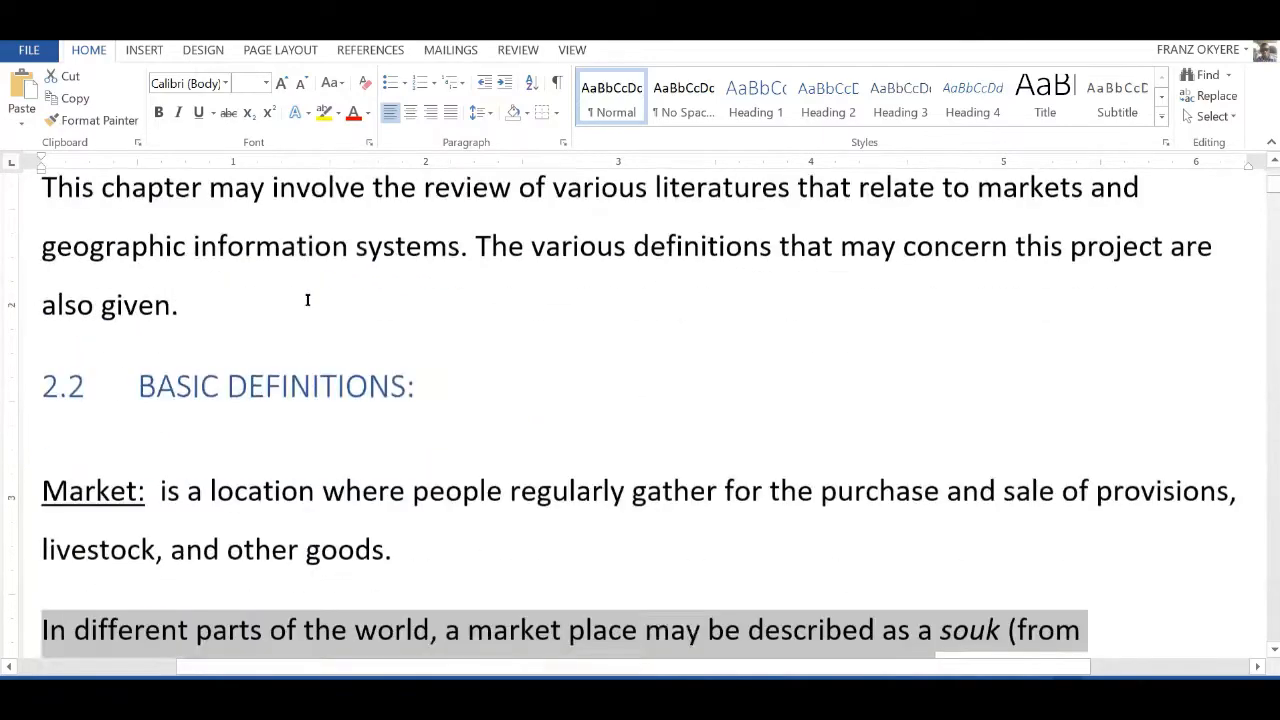
scroll(312, 308, "up", 1)
scroll(312, 304, "down", 3)
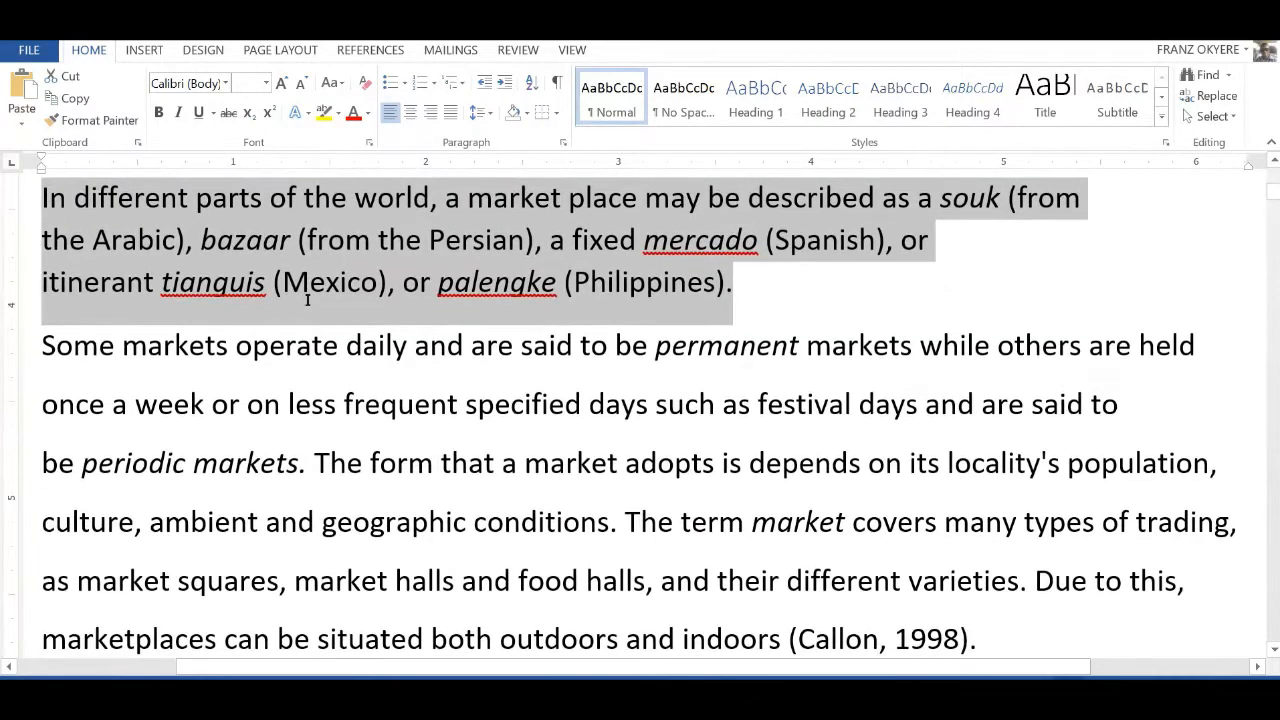
scroll(308, 300, "down", 2)
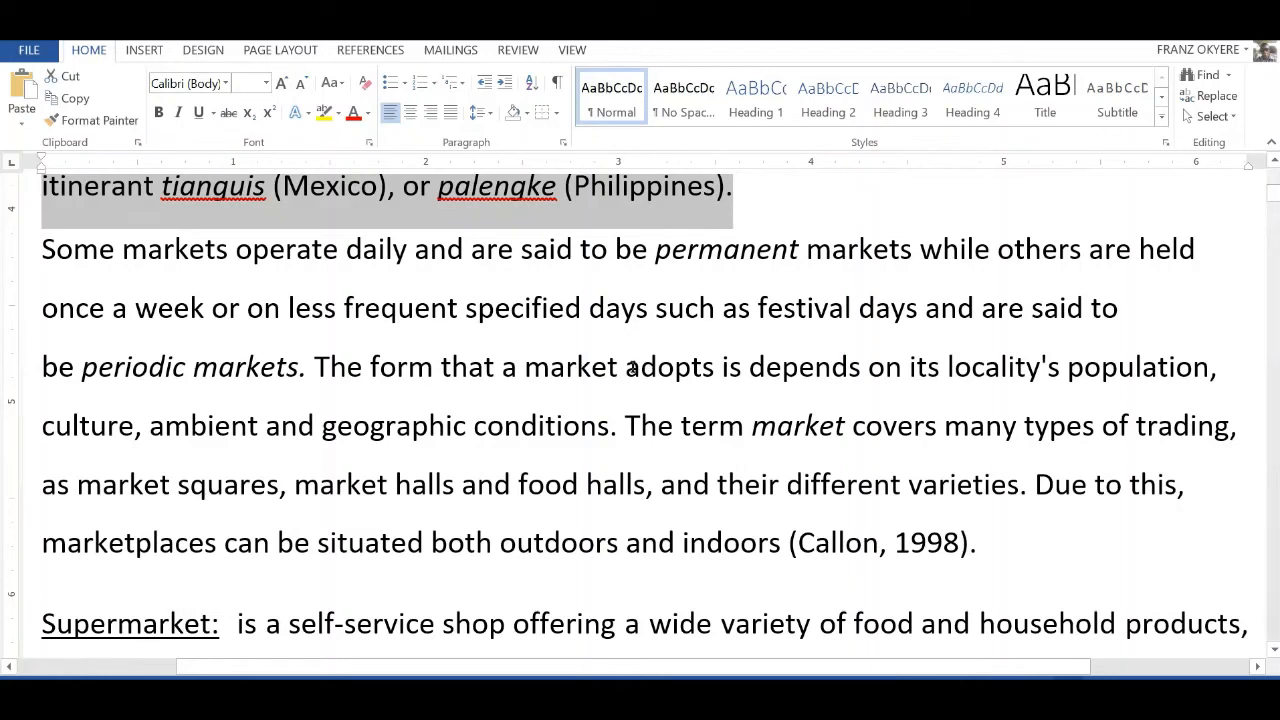
Examine the paragraph on permanent and periodic markets together with the 1998 in-text citation that ends it
mouse_move(632, 365)
left_mouse_down()
mouse_move(528, 360)
mouse_move(615, 359)
left_mouse_up()
left_click(550, 355)
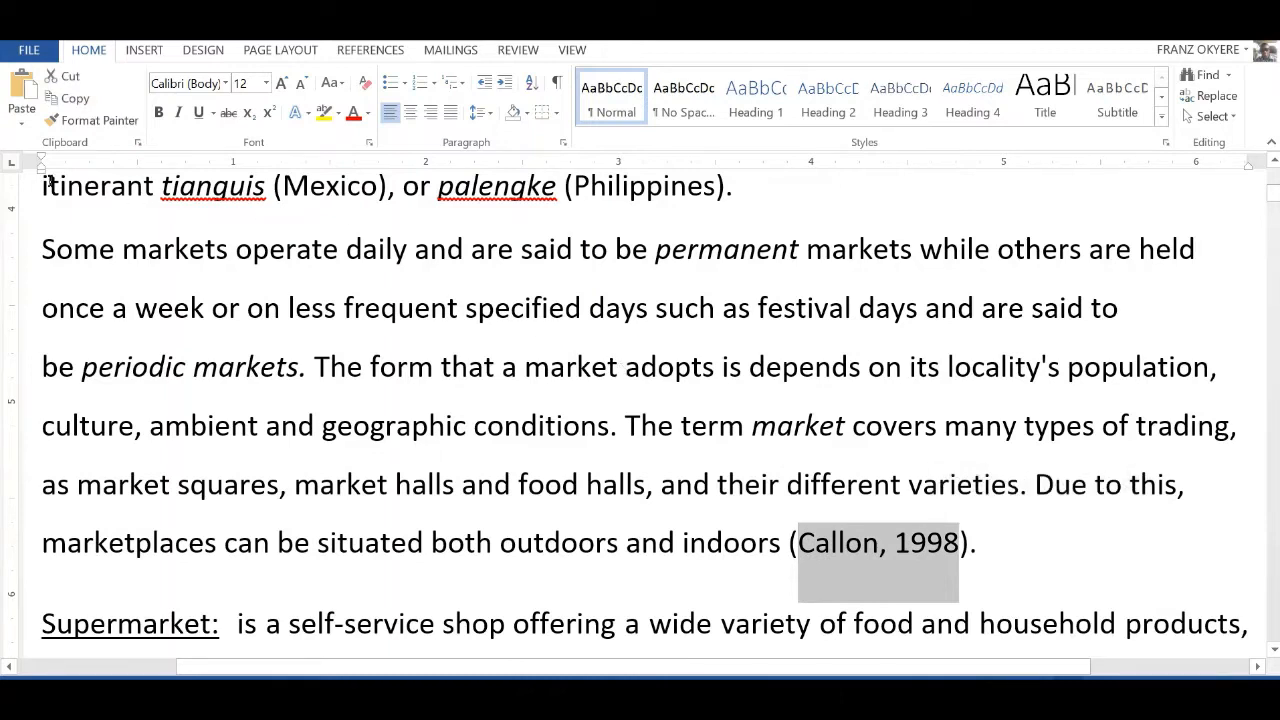
left_click_drag(26, 165, 483, 190)
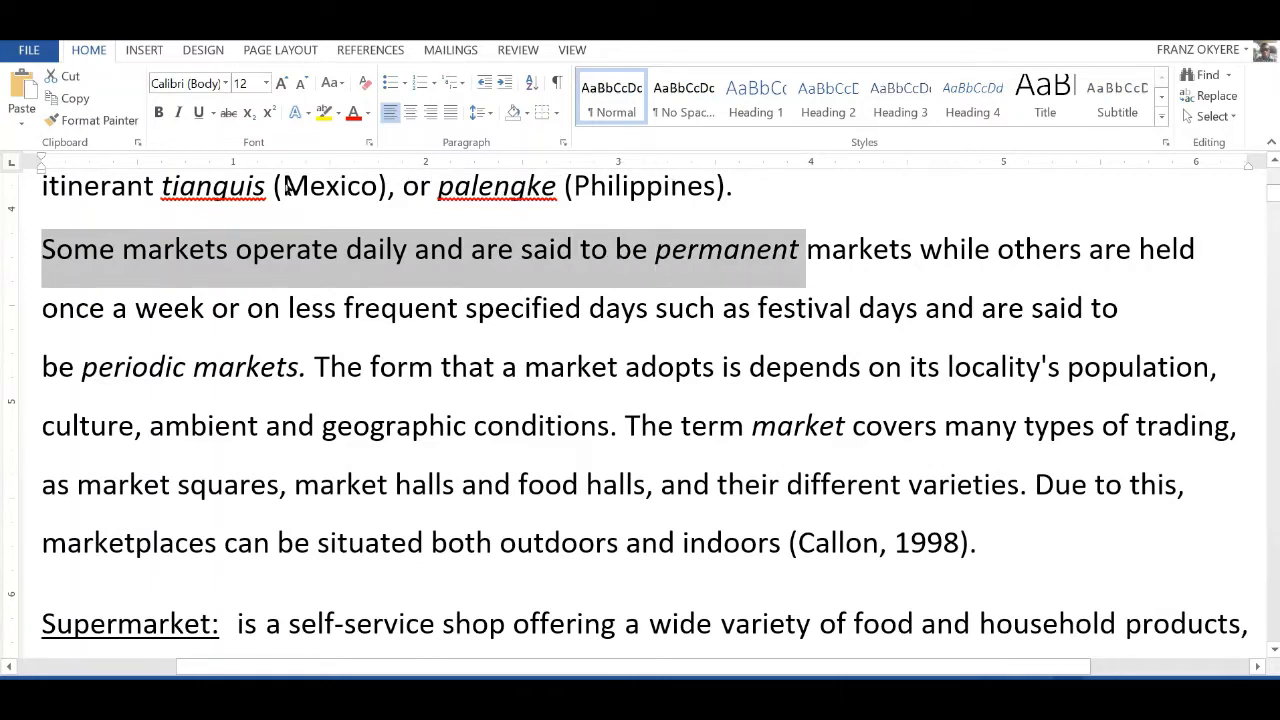
left_click(88, 208)
left_click_drag(28, 162, 648, 368)
key("Right")
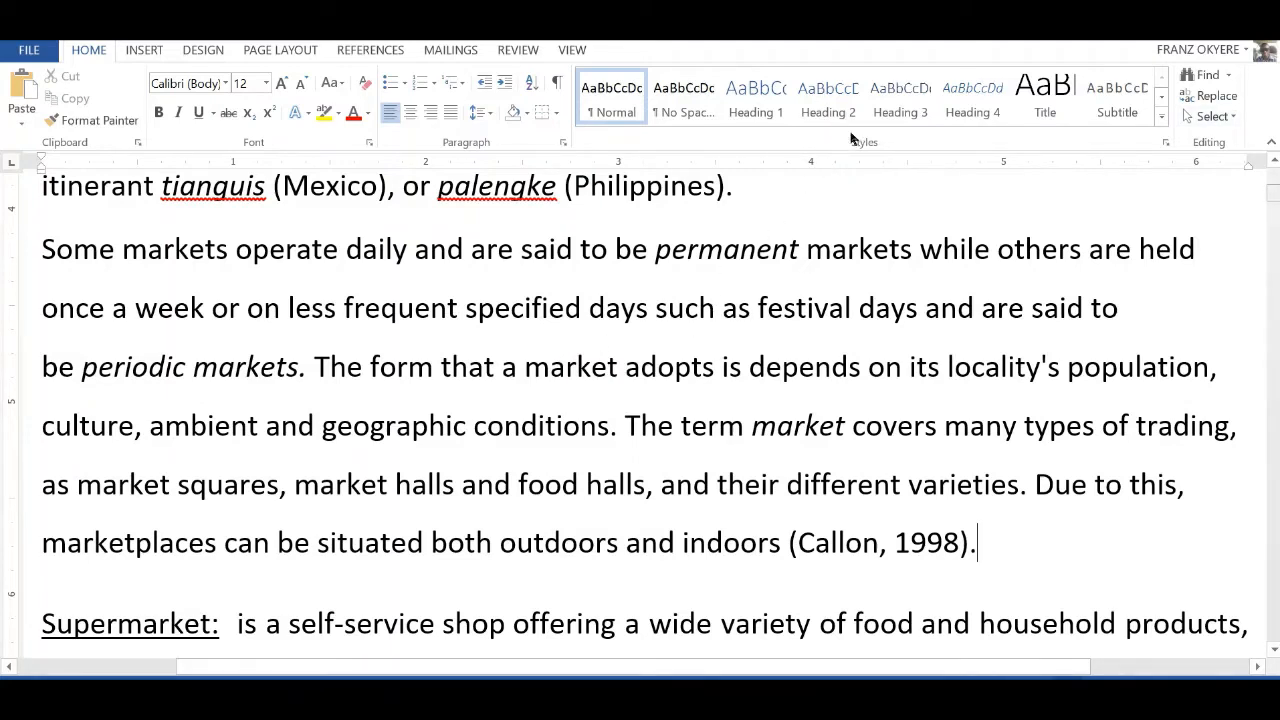
Add the line "References" at the end of the document, with a blank line after the last geo-marketing paragraph
left_click_drag(1273, 192, 1273, 633)
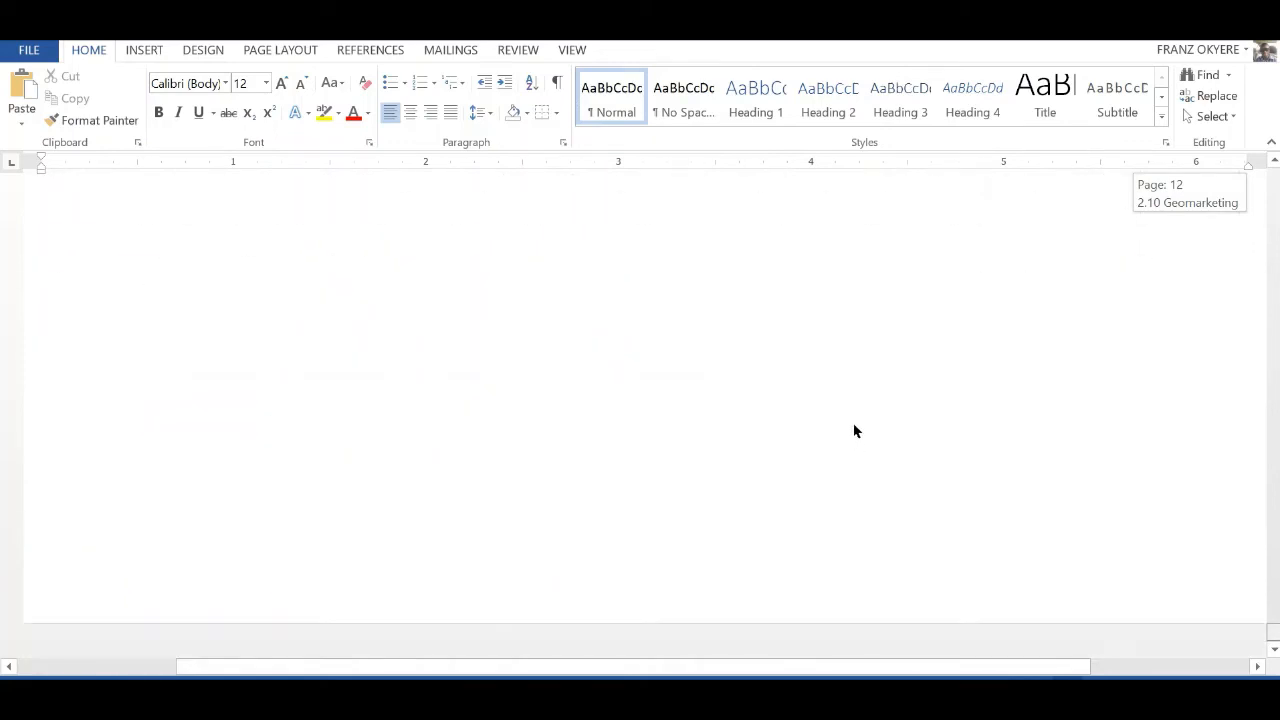
scroll(854, 431, "up", 5)
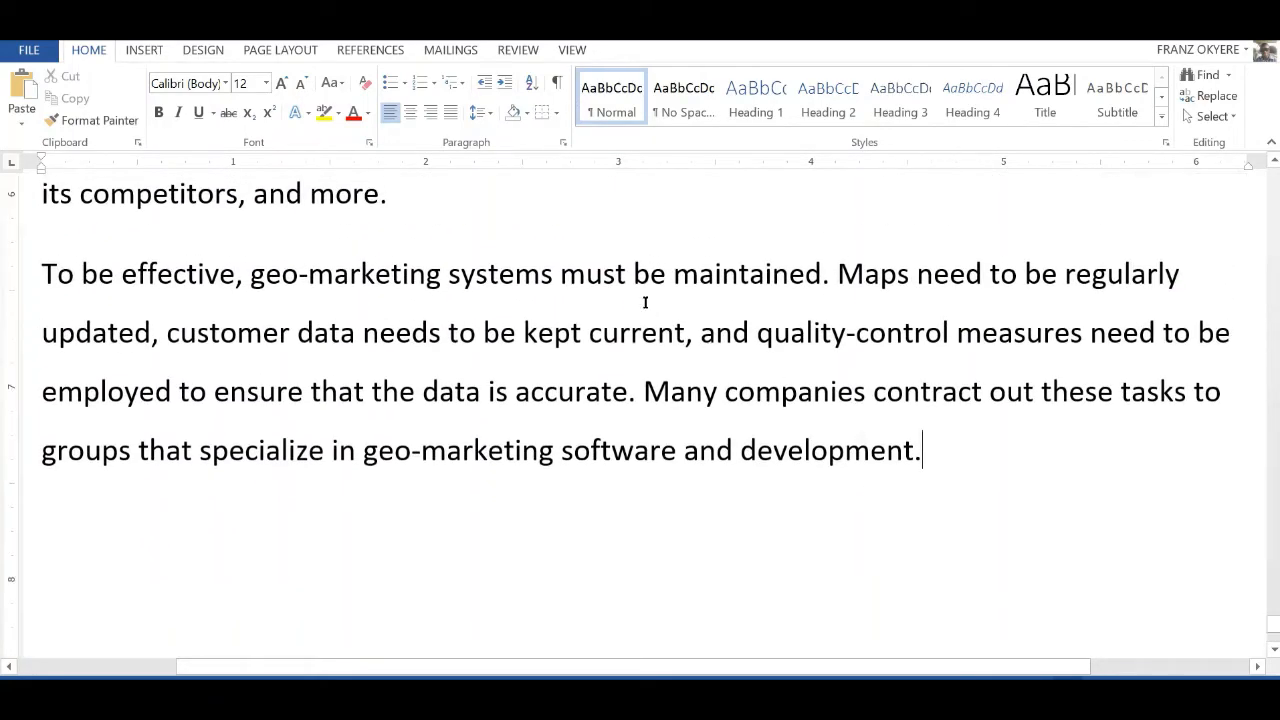
key("Return")
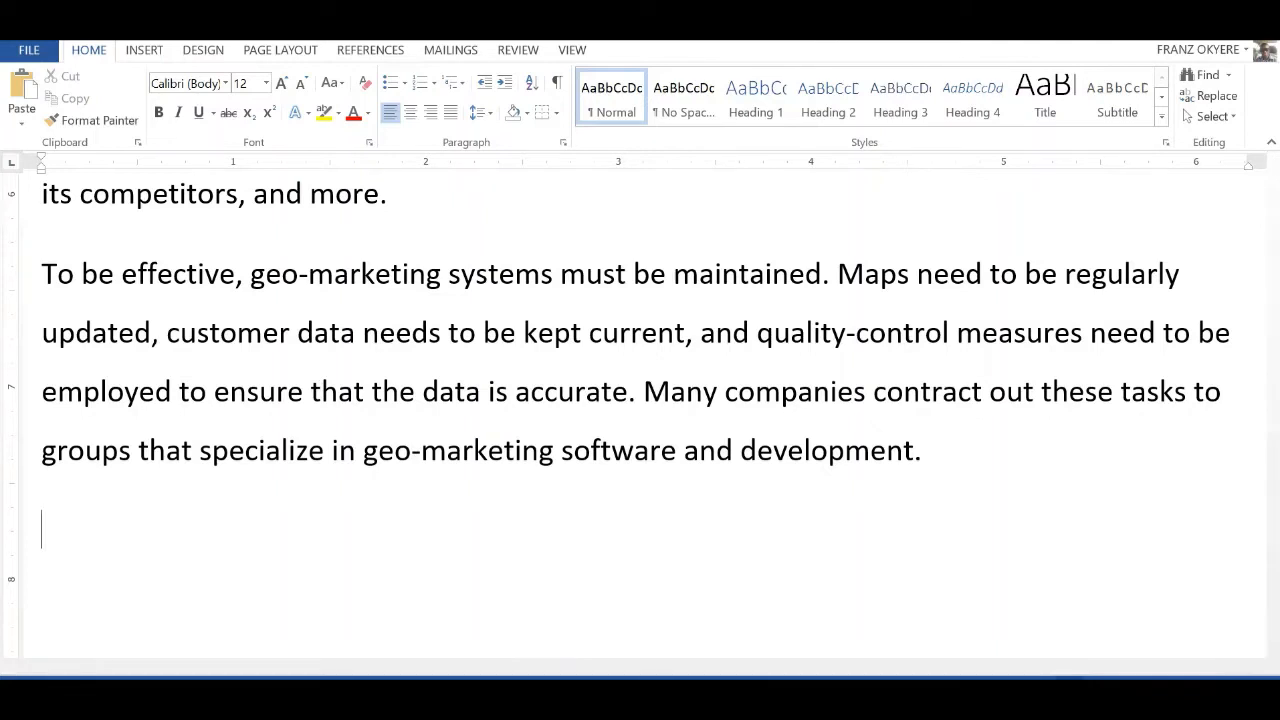
key("Return")
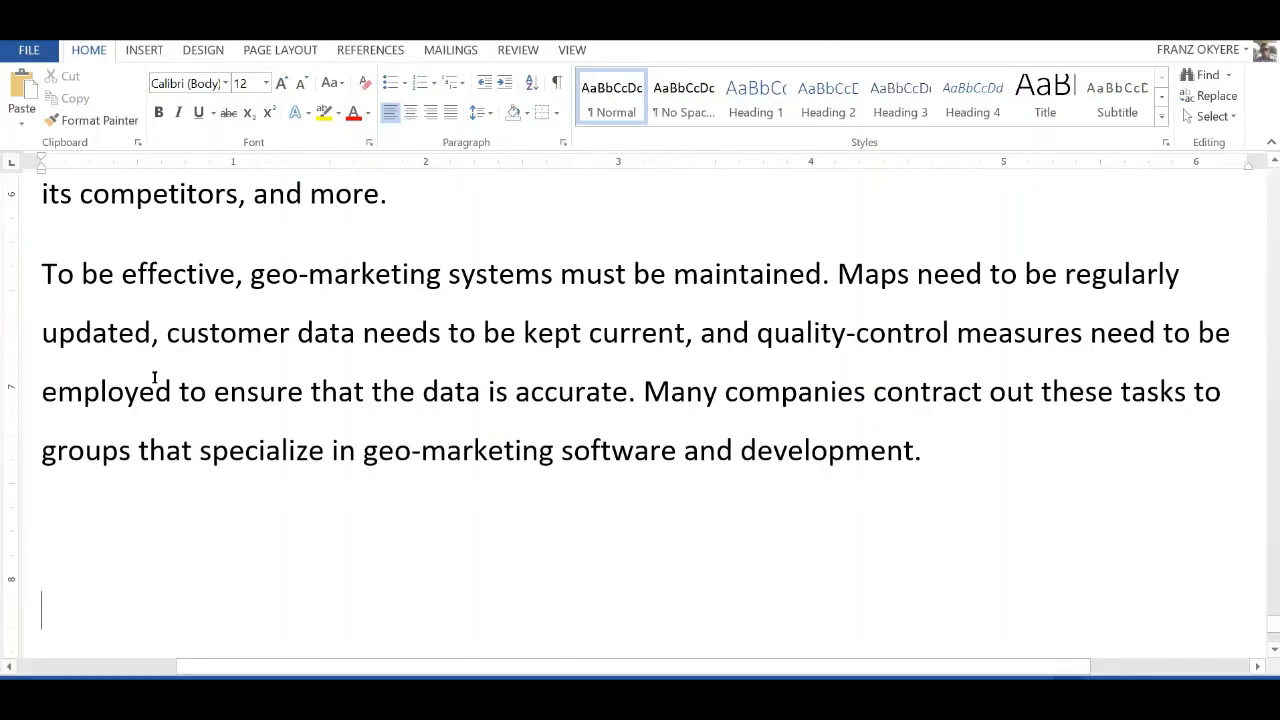
type("Re")
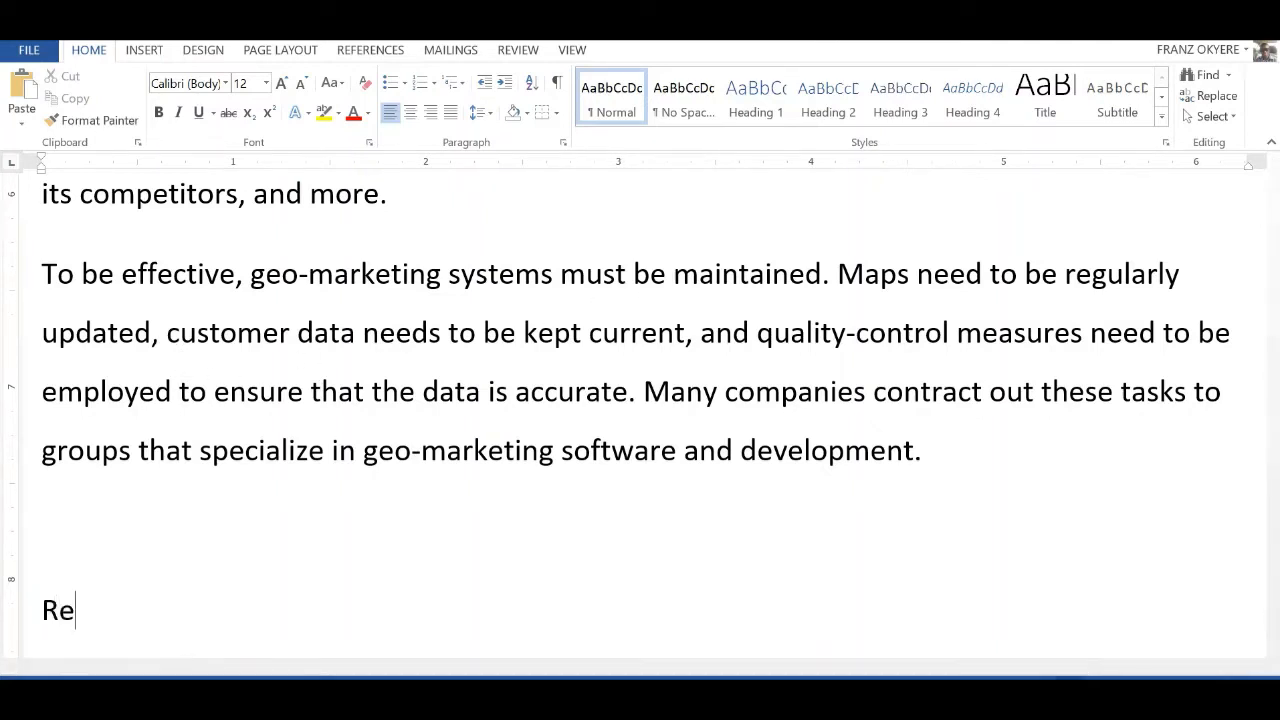
type("ferences")
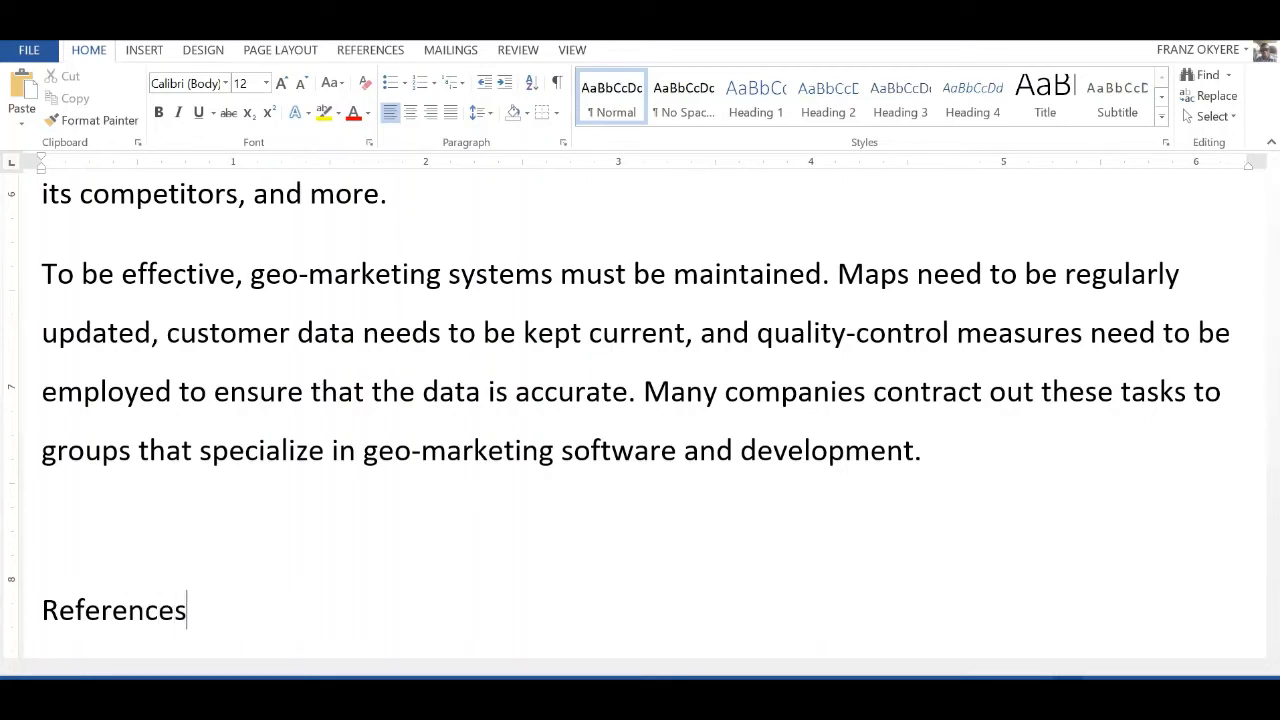
Make the "References" line bold and start a new line below it
key("shift+Home")
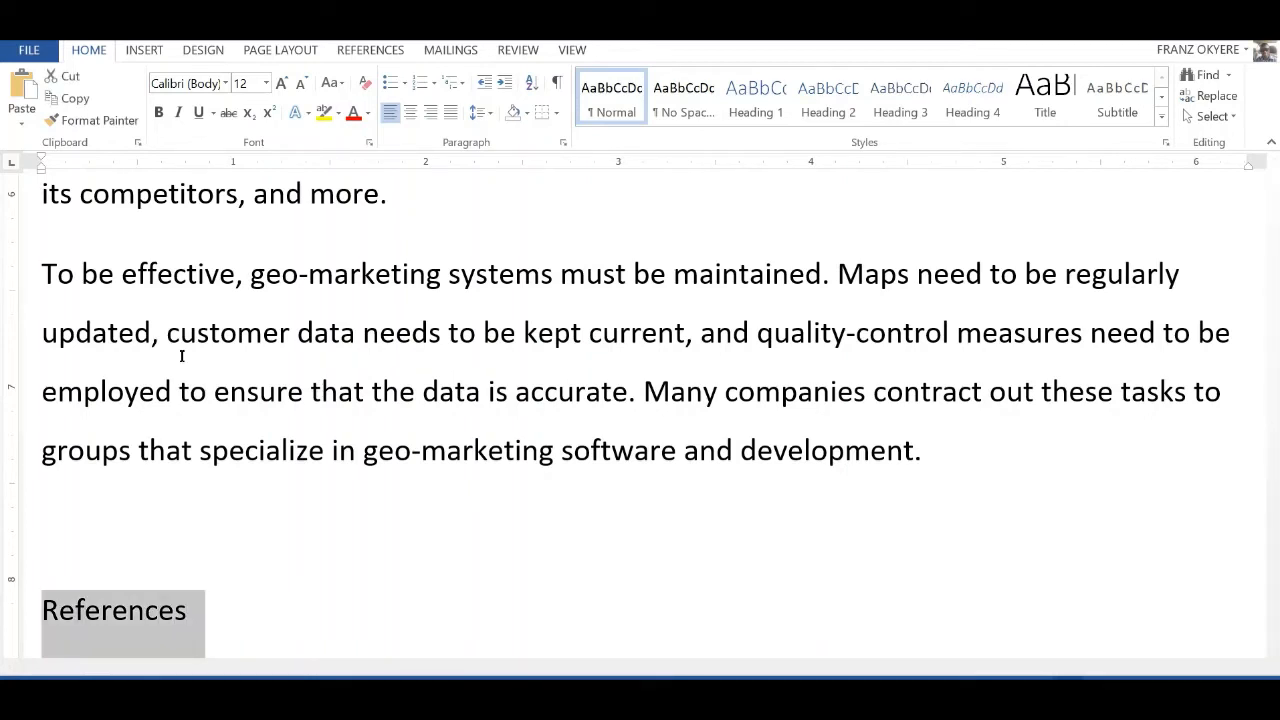
scroll(537, 300, "down", 4)
scroll(489, 311, "up", 1)
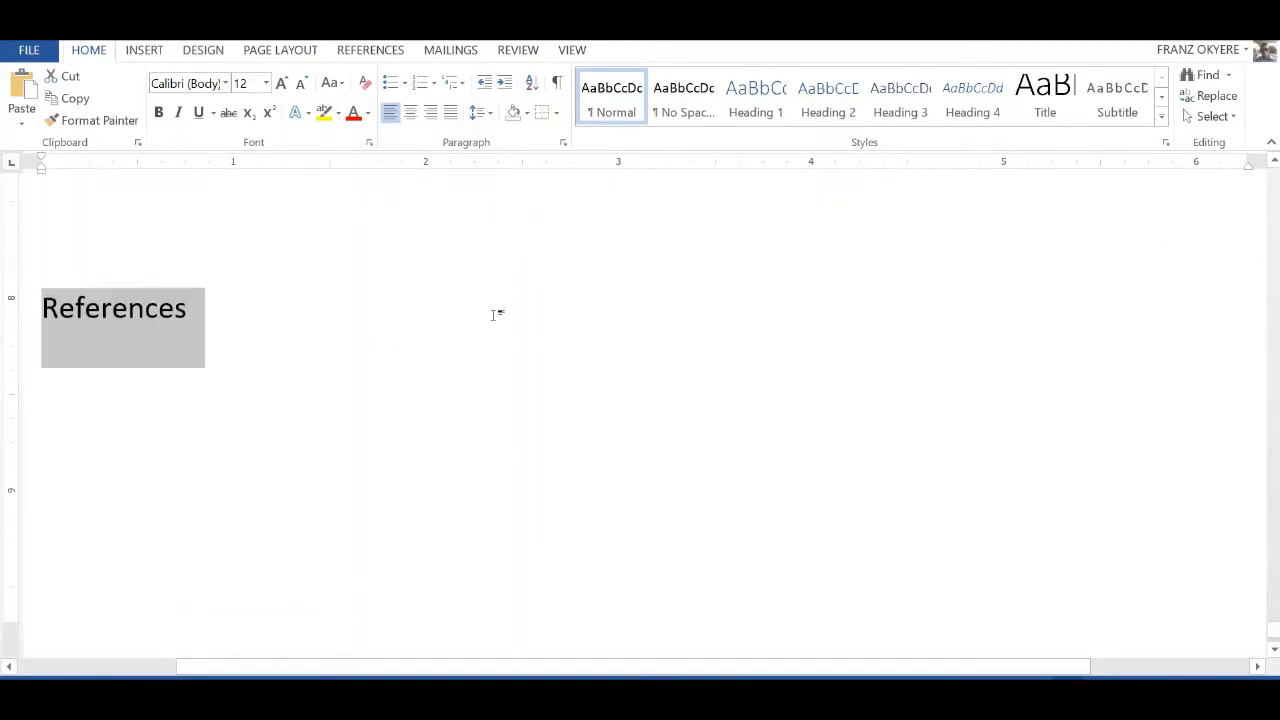
key("ctrl+b")
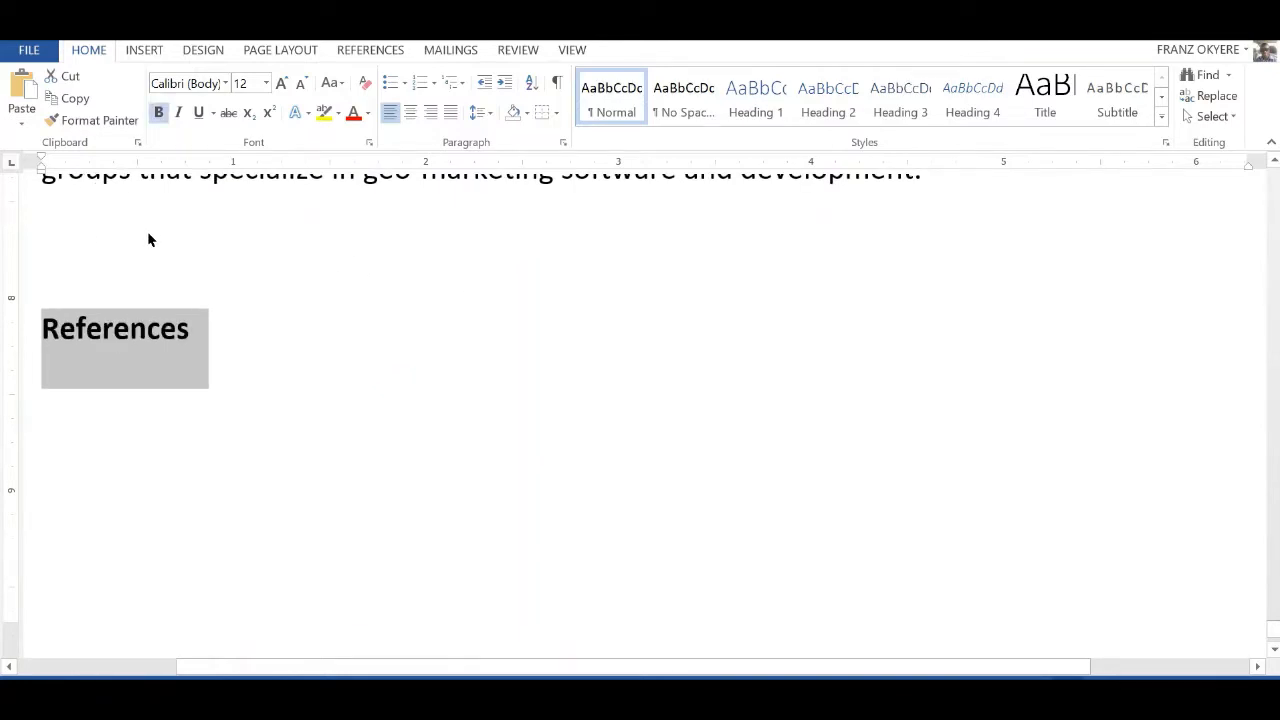
key("End")
key("Return")
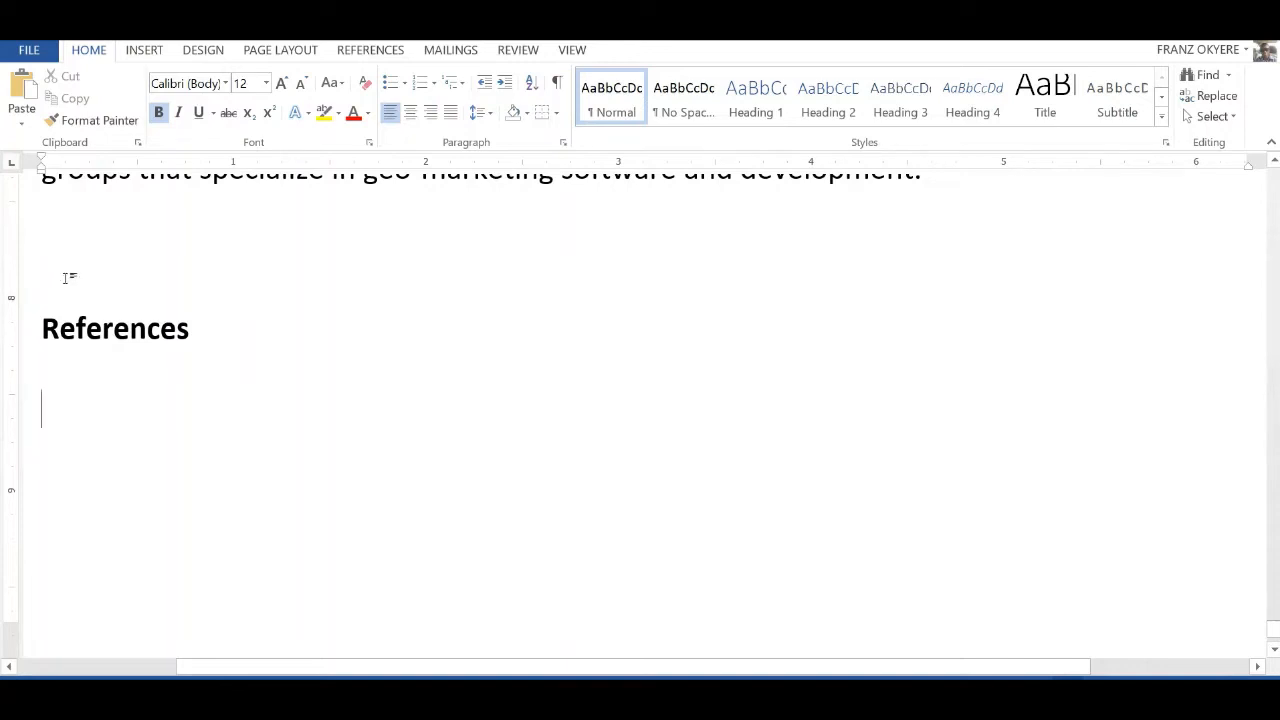
Switch to the ambulance management thesis PDF in Adobe Acrobat and examine its title page for title, author, university and year
scroll(193, 298, "up", 3)
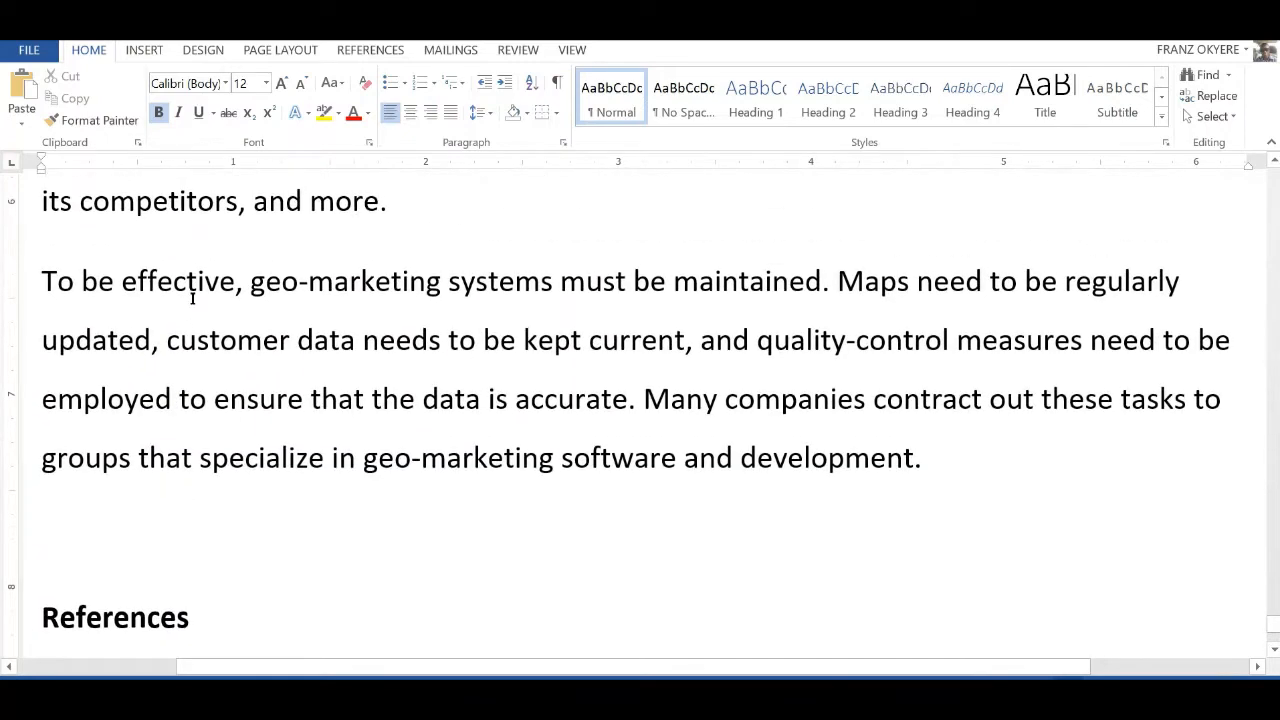
key("Up")
key("Up")
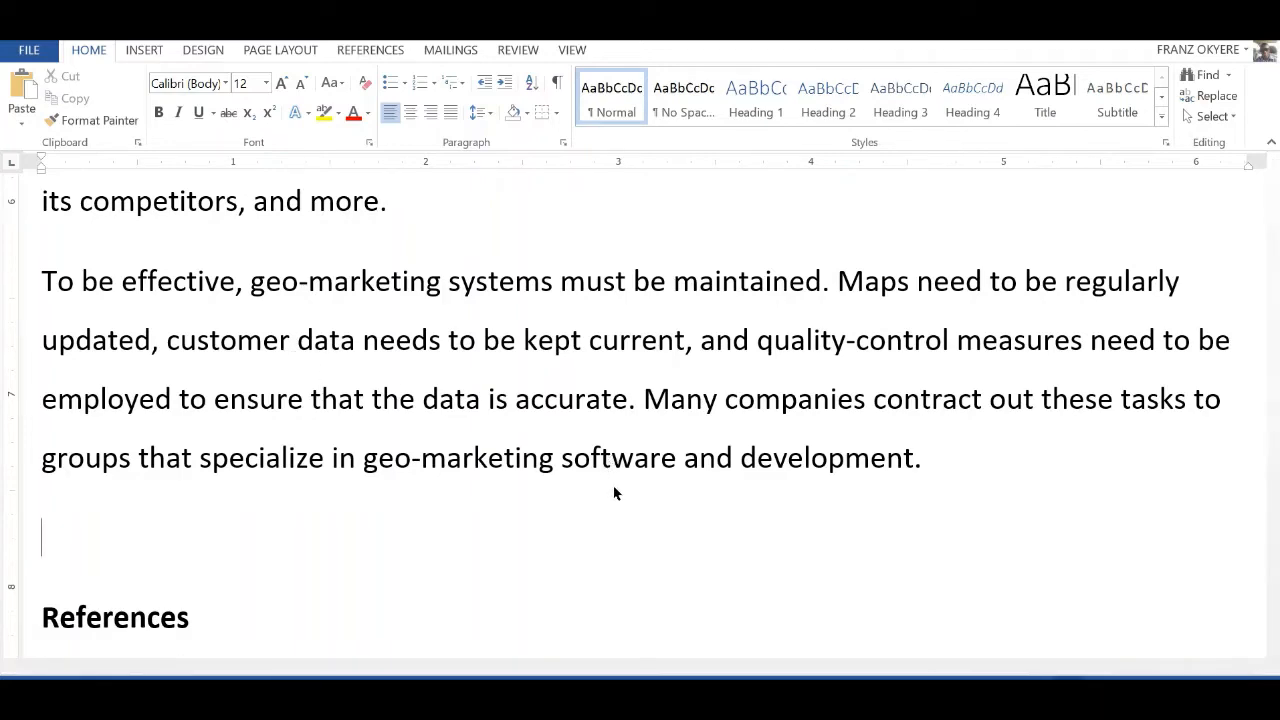
key("alt+Tab")
scroll(473, 319, "up", 3)
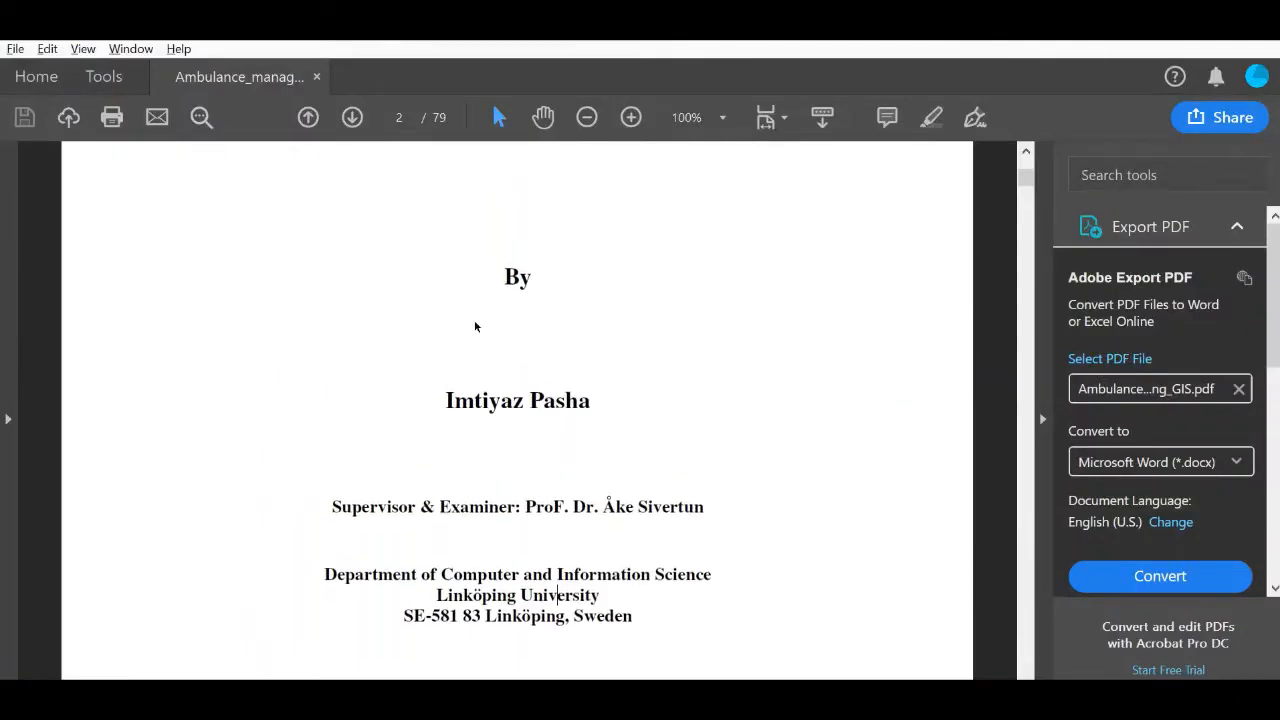
scroll(474, 325, "up", 4)
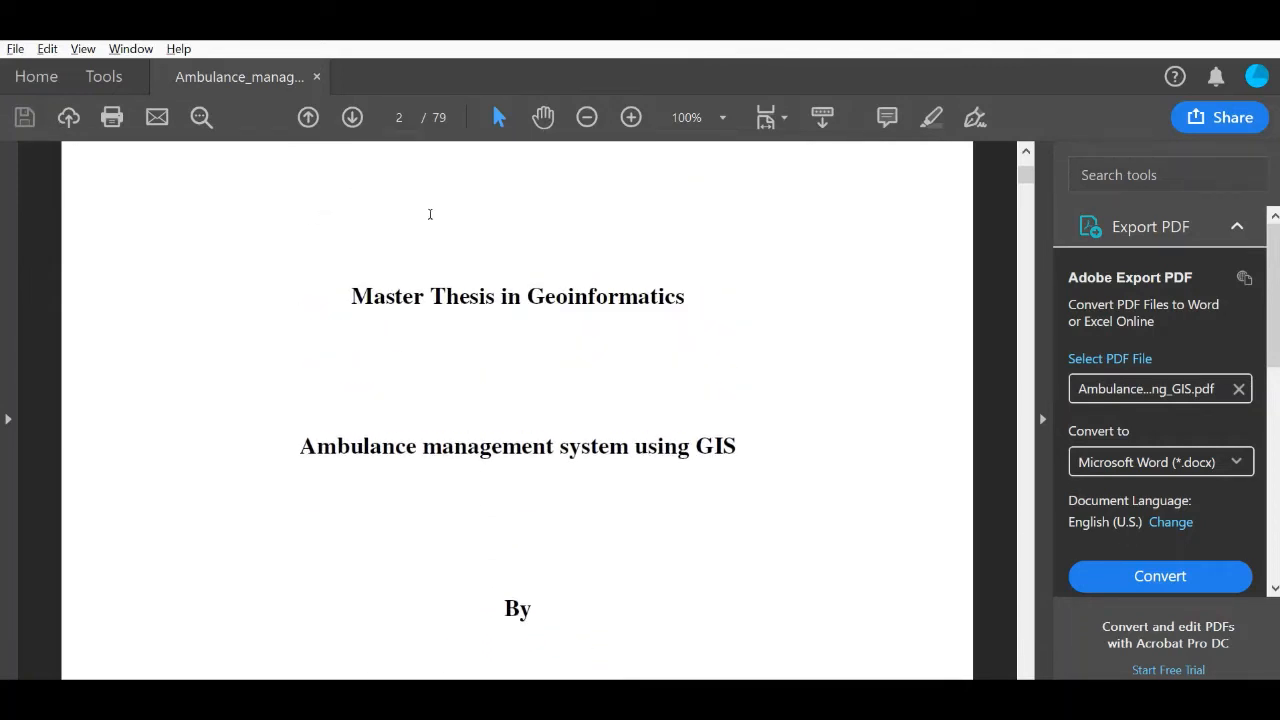
scroll(424, 220, "down", 3)
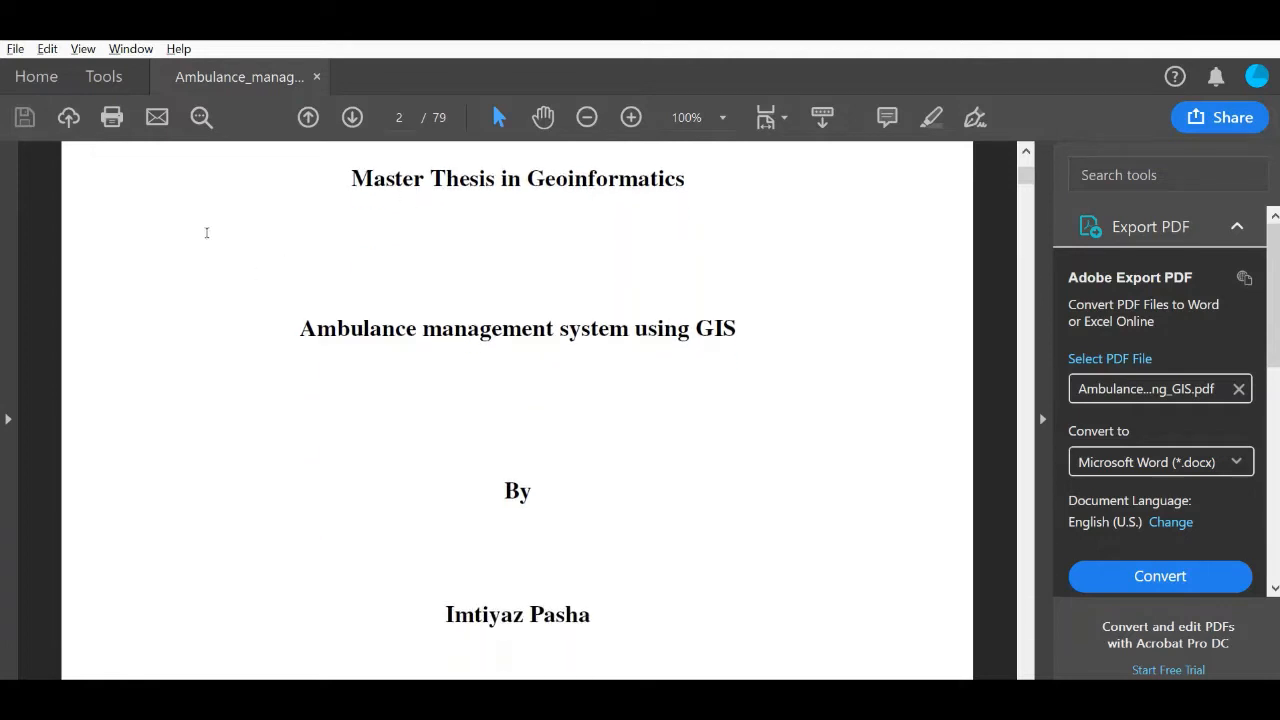
scroll(389, 337, "down", 2)
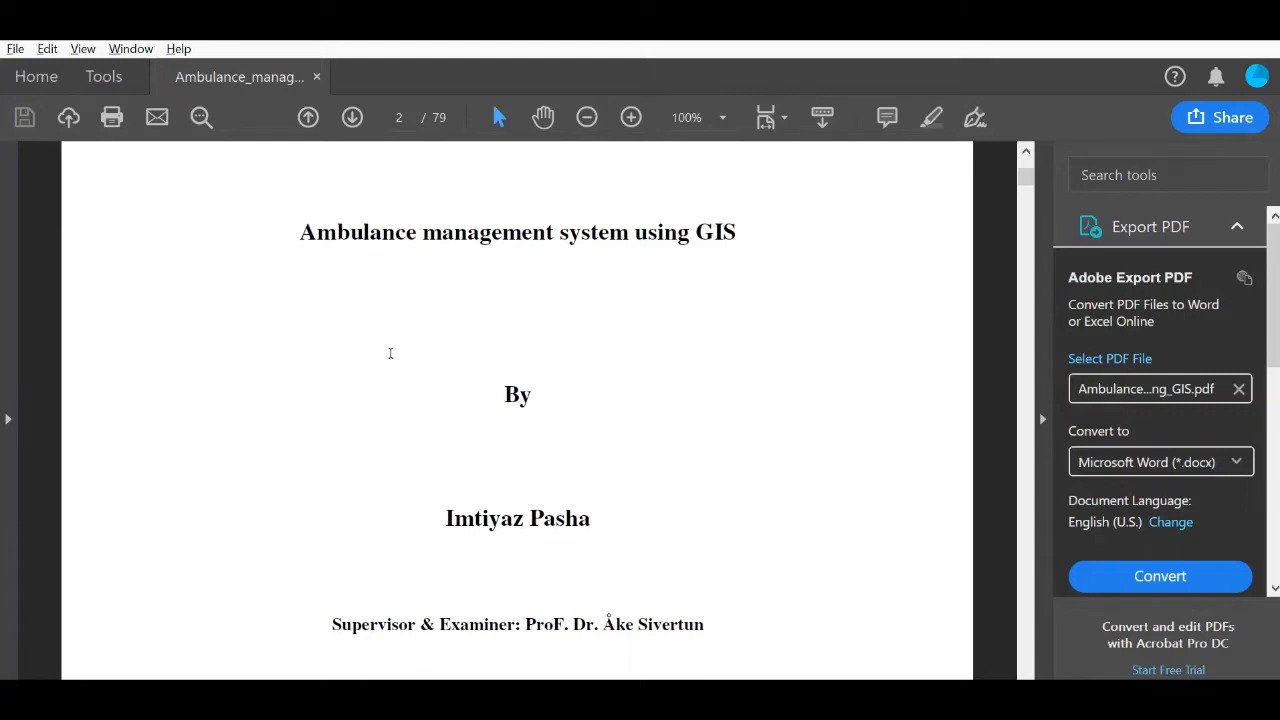
scroll(362, 330, "down", 5)
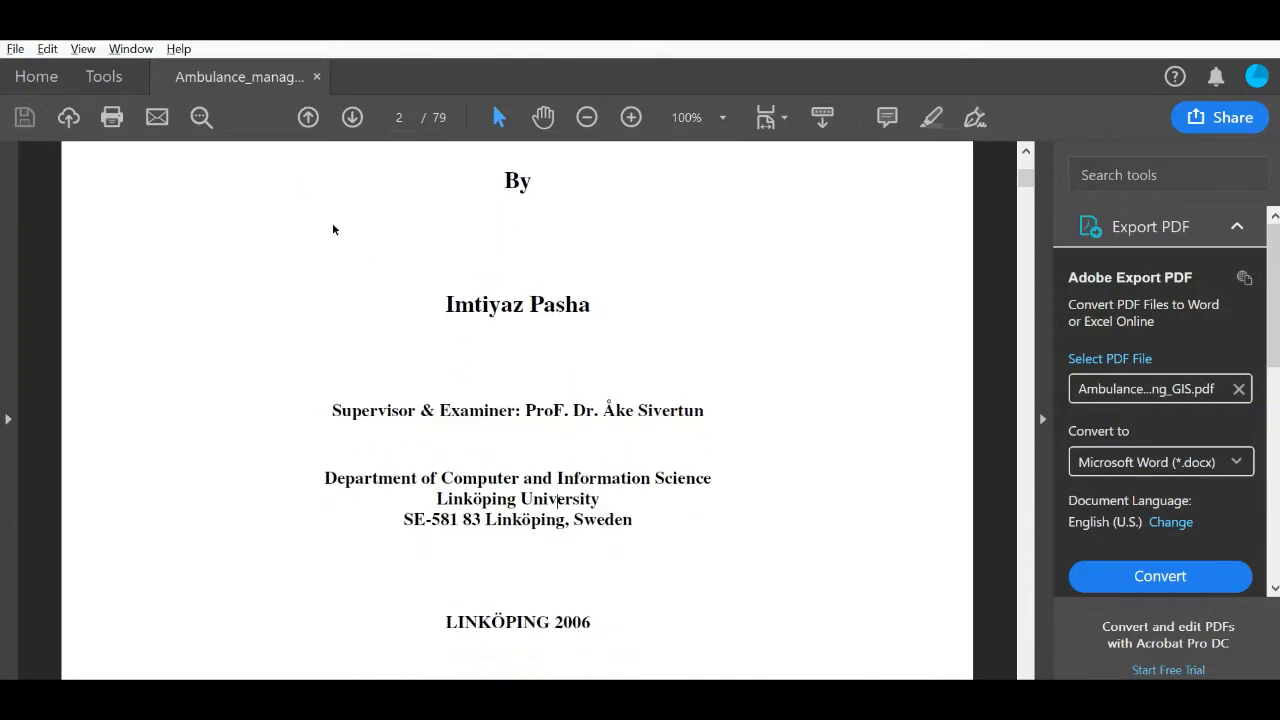
scroll(348, 308, "down", 2)
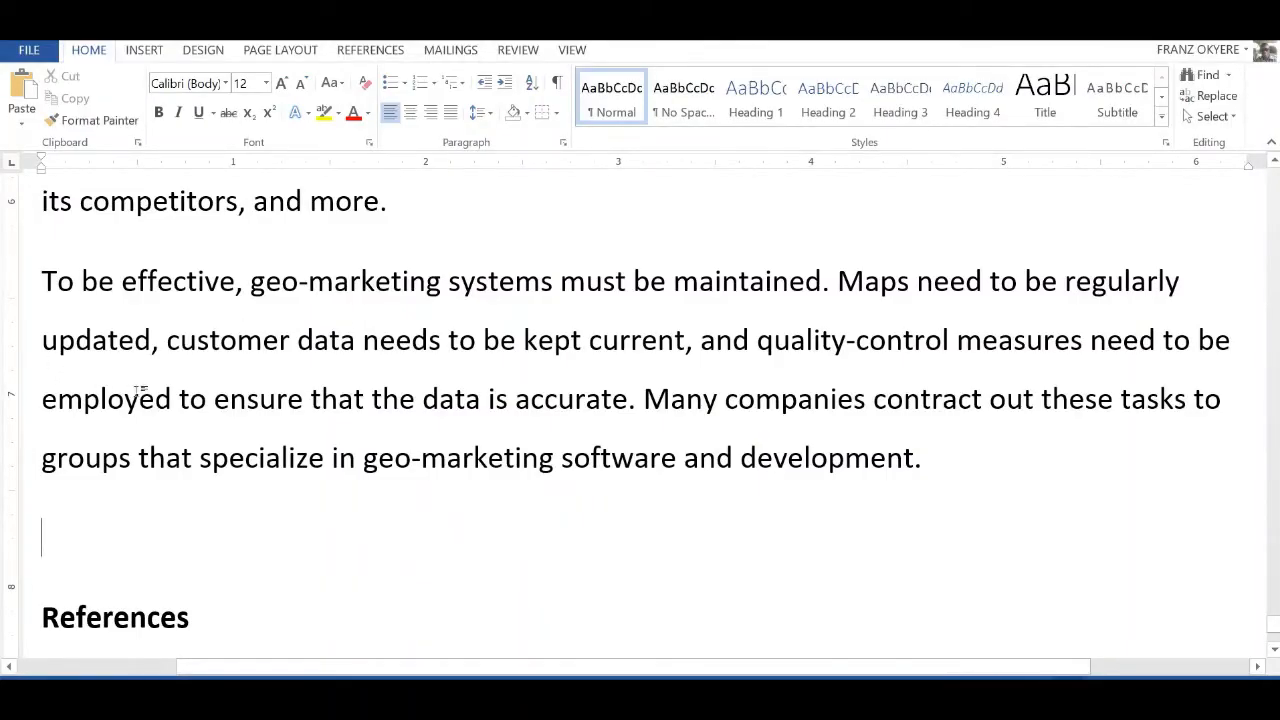
Return to the Word document and place the insertion point on an empty line below the "References" heading
scroll(100, 406, "down", 3)
key("Down")
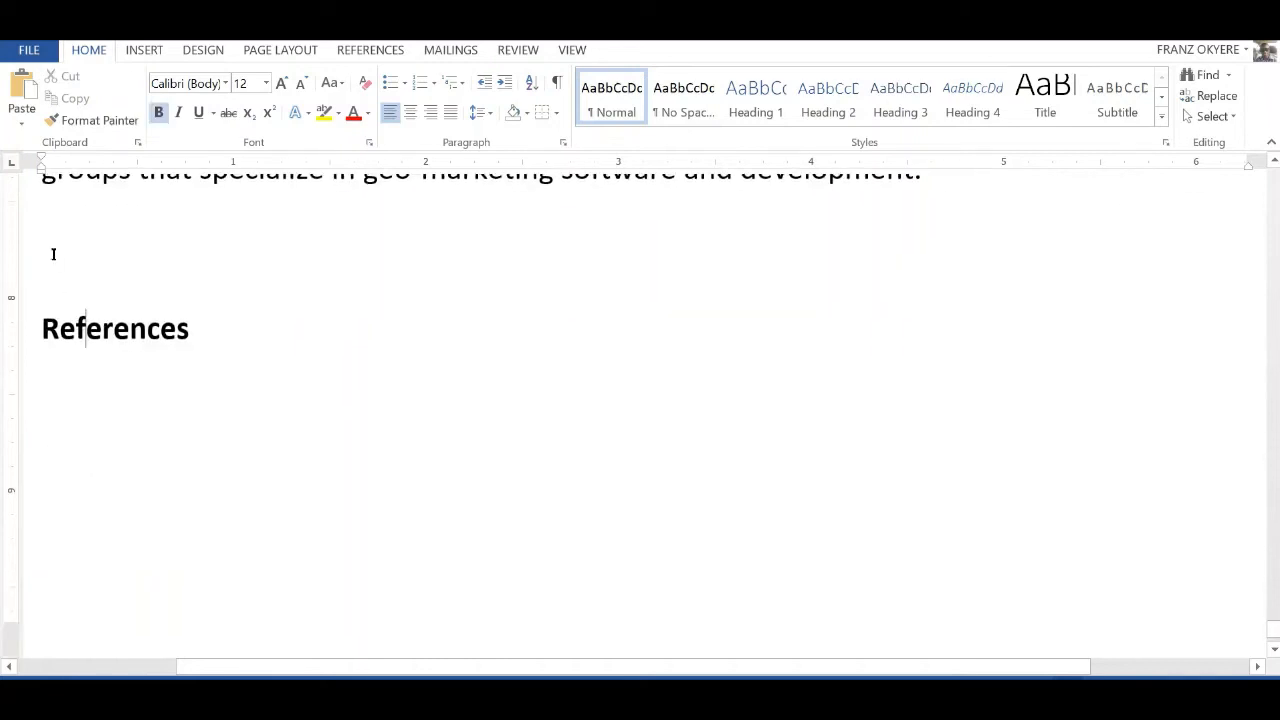
key("End")
key("Return")
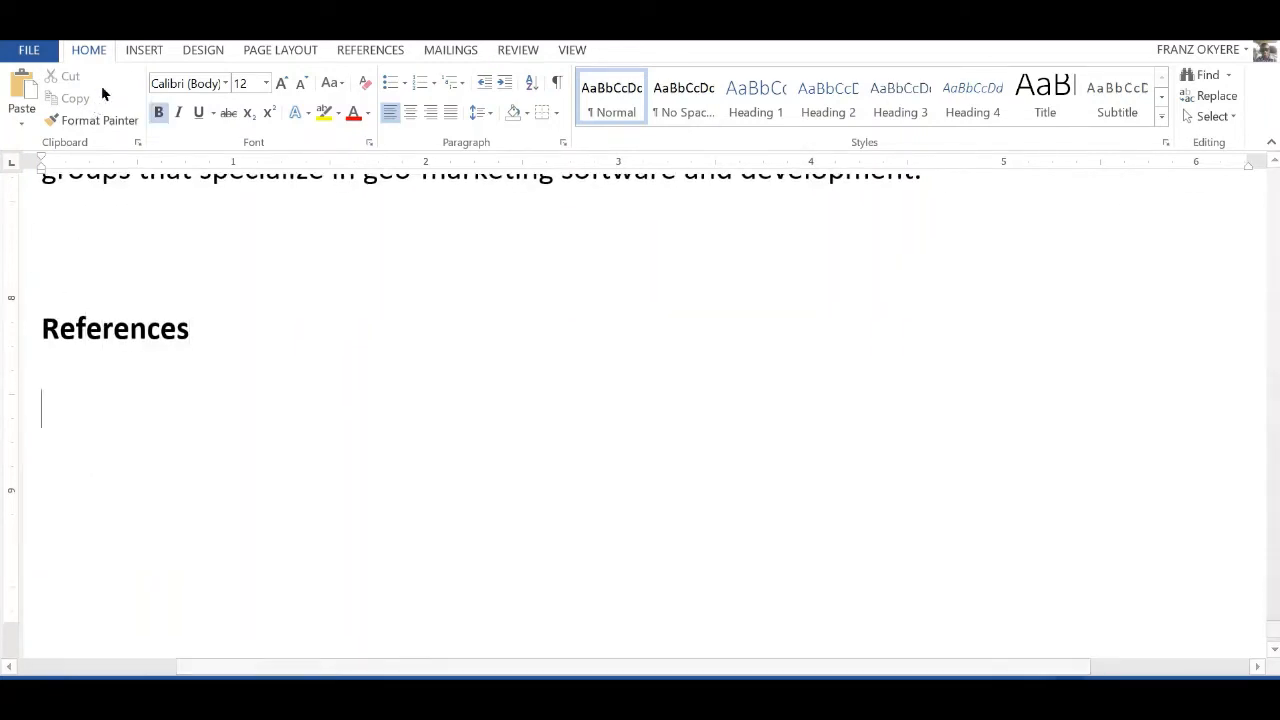
Add a parenthetical in-text citation with the author's surname and the year 1998 on the blank line above "References"
left_click(101, 177)
key("Down")
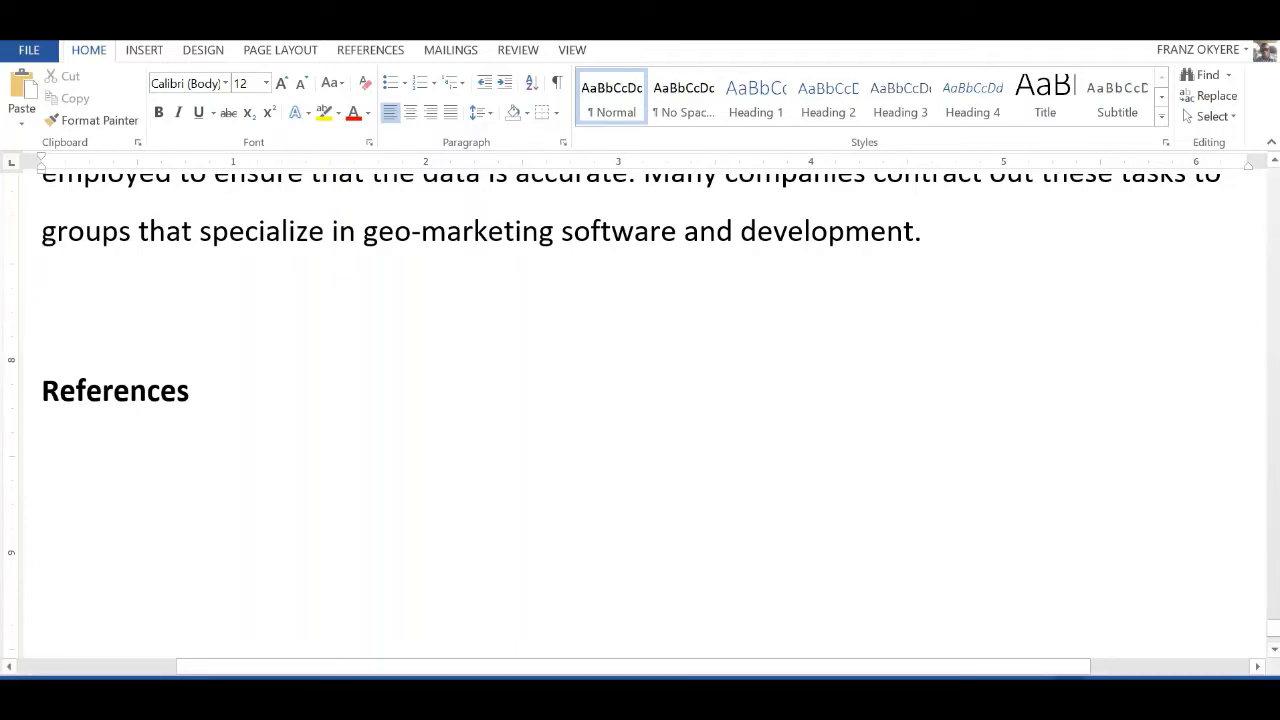
type("()")
key("Left")
type("Collon, ")
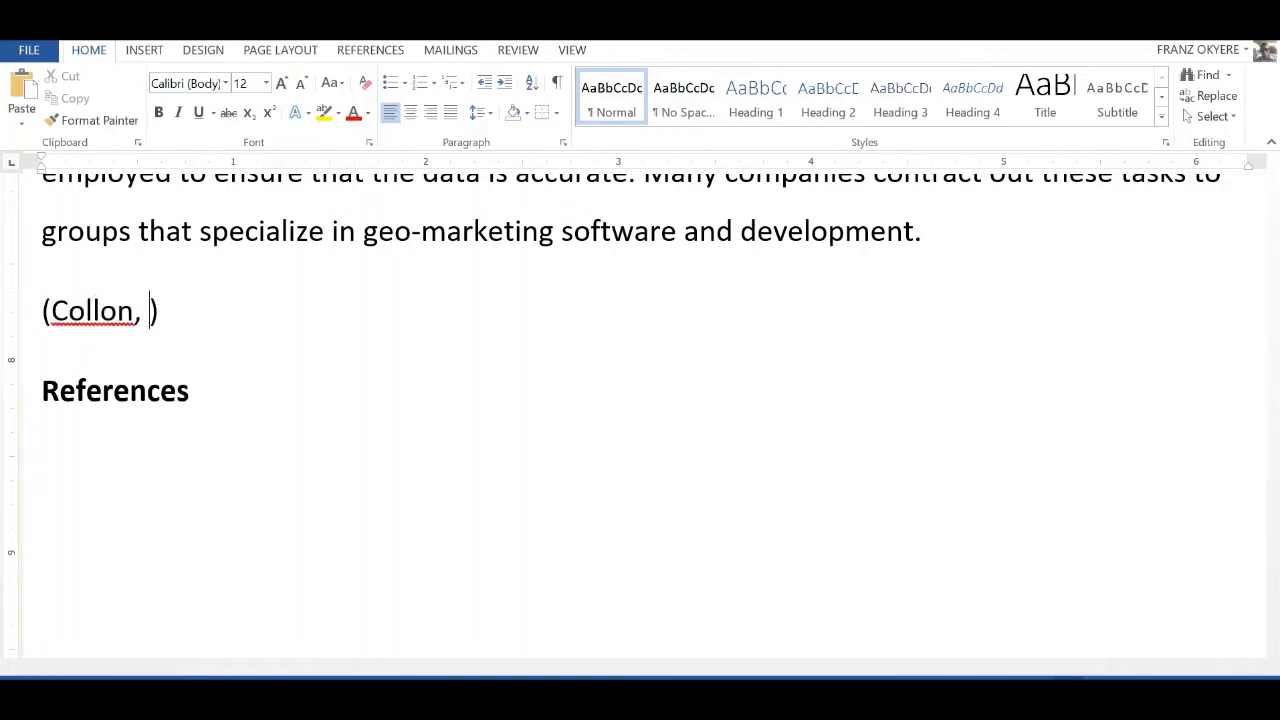
type("1998")
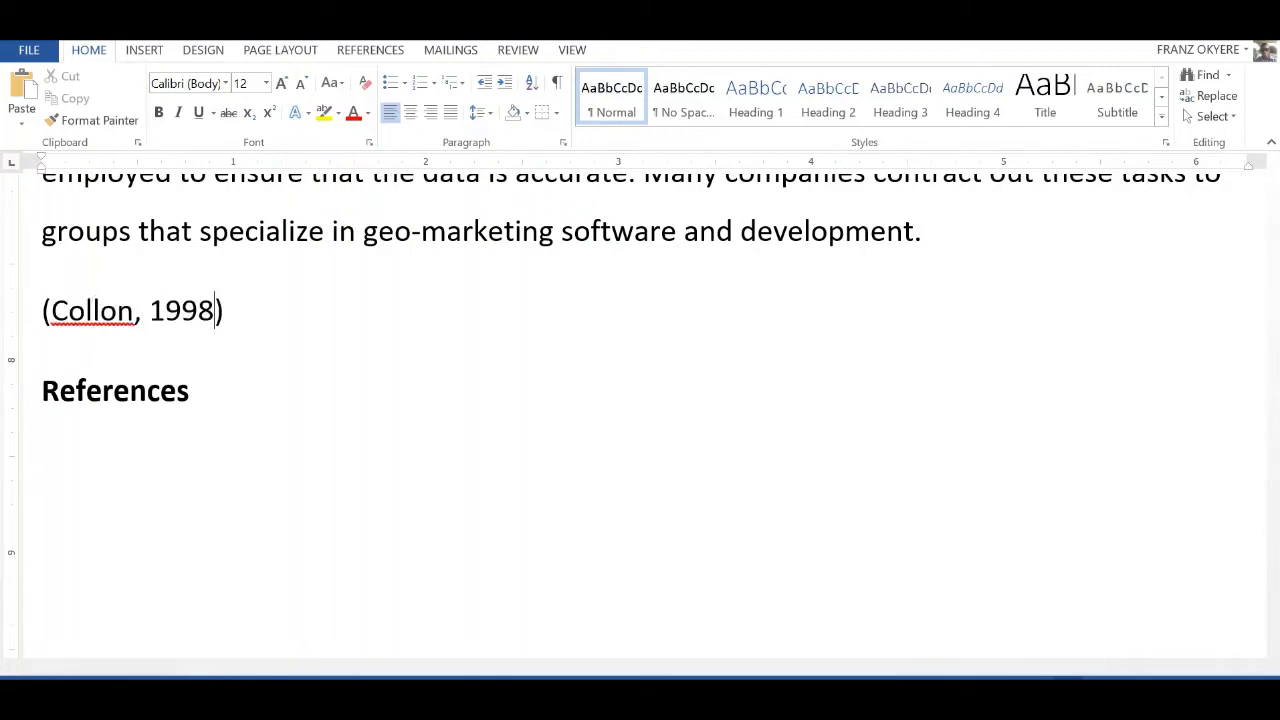
Place the insertion point on the empty line below the "References" heading
key("Down")
key("Down")
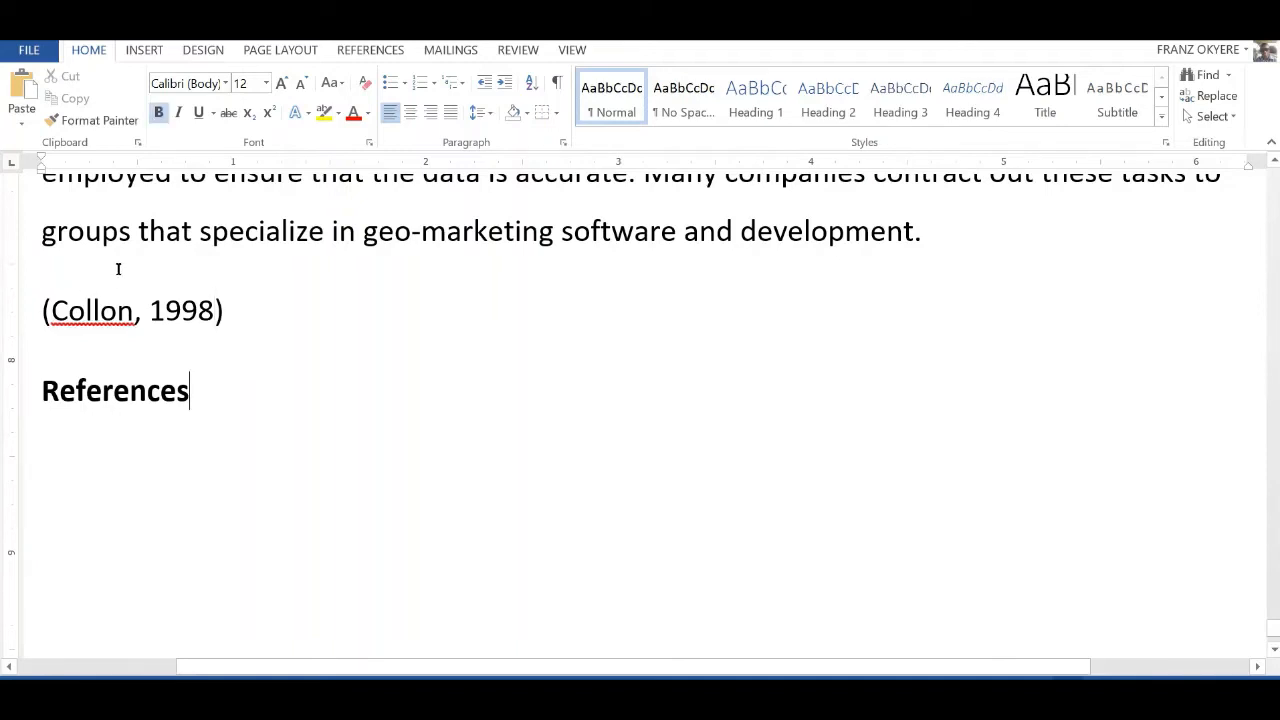
left_click_drag(129, 410, 115, 412)
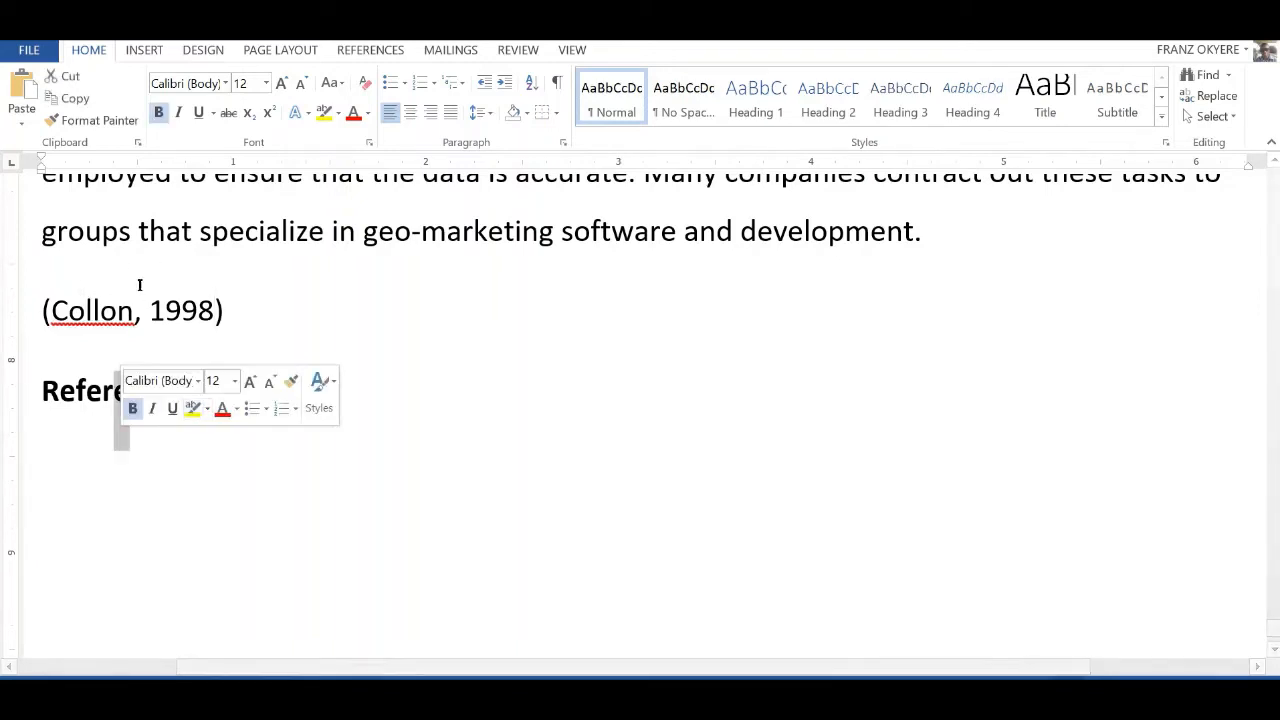
key("Down")
key("Up")
key("Down")
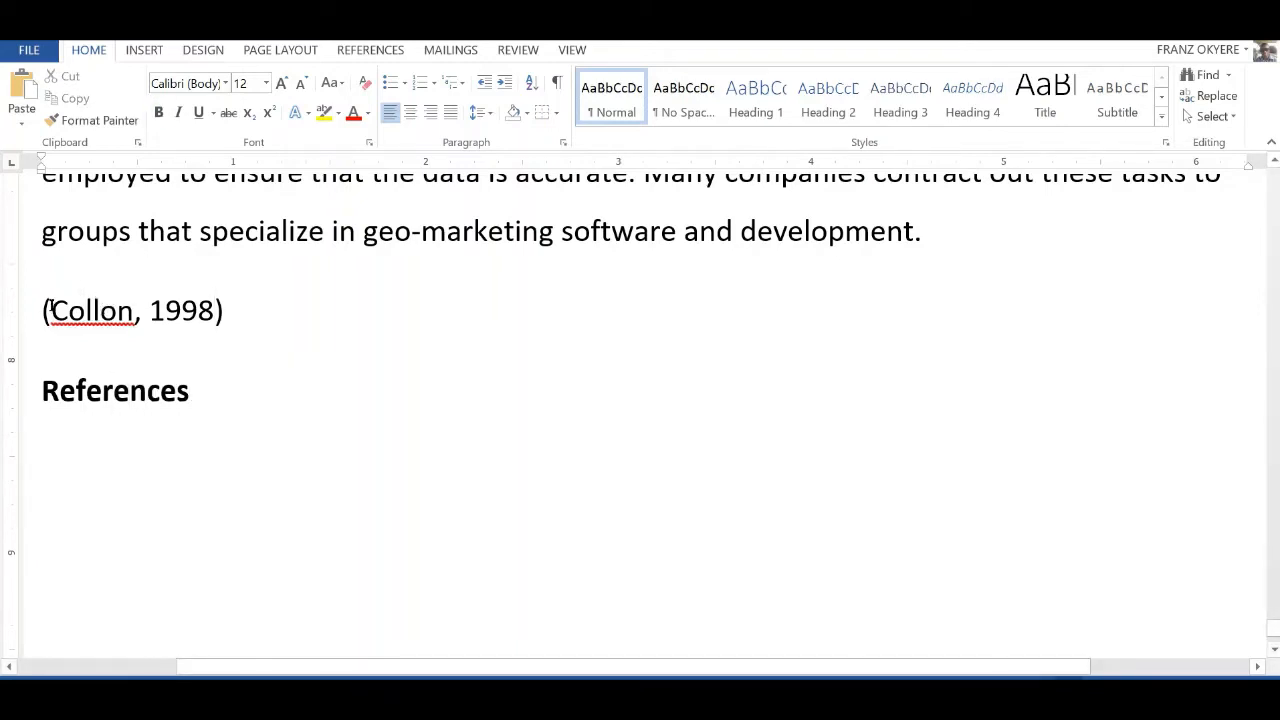
left_click(482, 113)
left_click(487, 134)
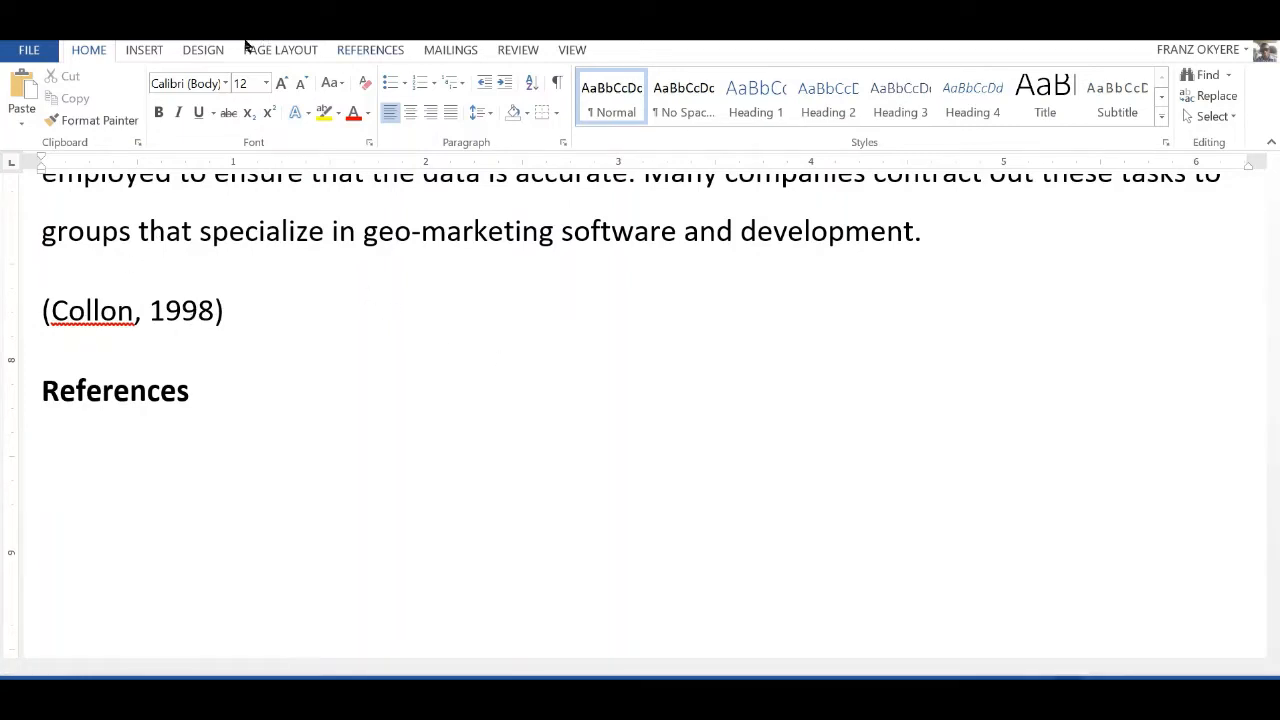
Examine the list of available citation styles, including APA, Chicago, Harvard, IEEE and MLA, and keep the APA style
left_click(370, 50)
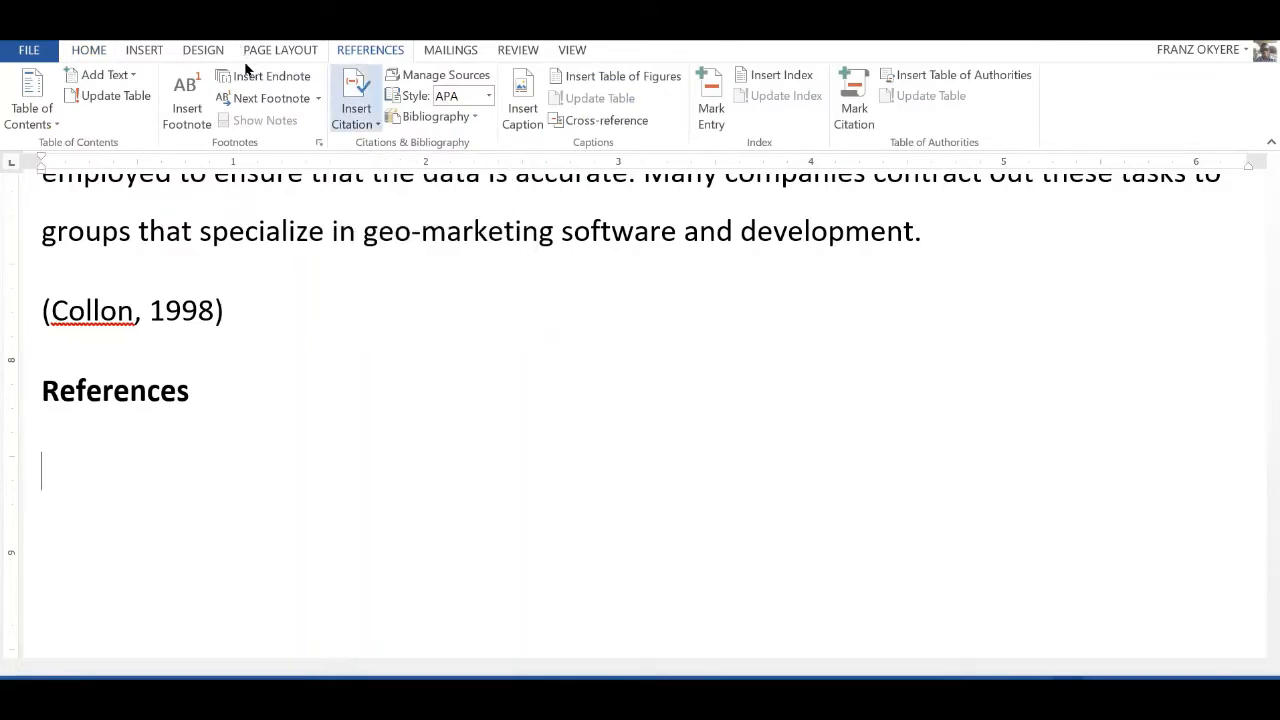
left_click(227, 310)
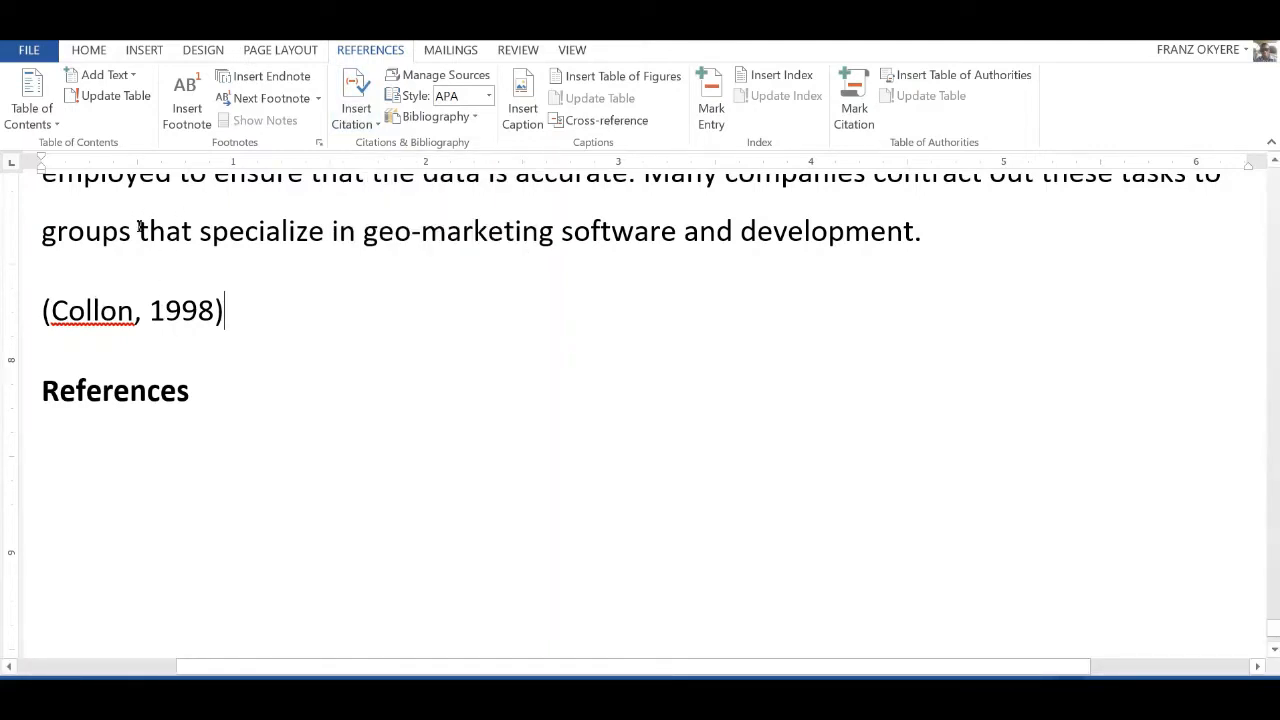
key("Down")
key("Down")
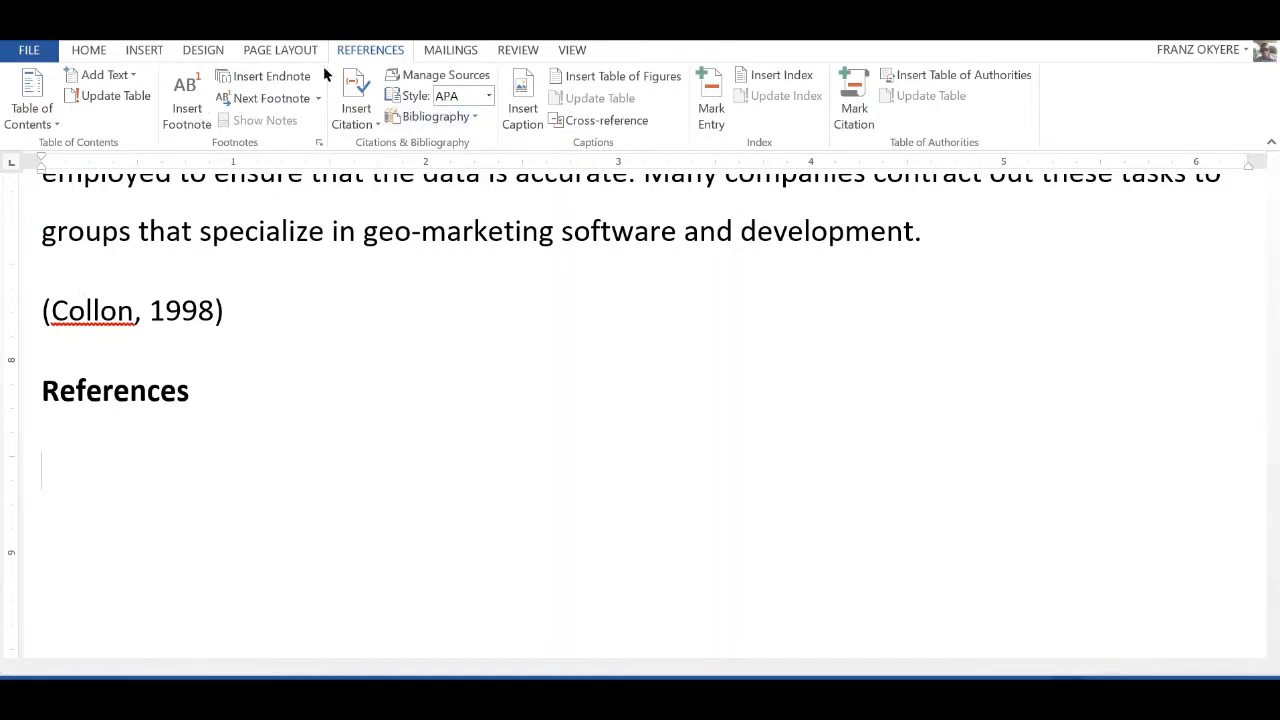
left_click(489, 96)
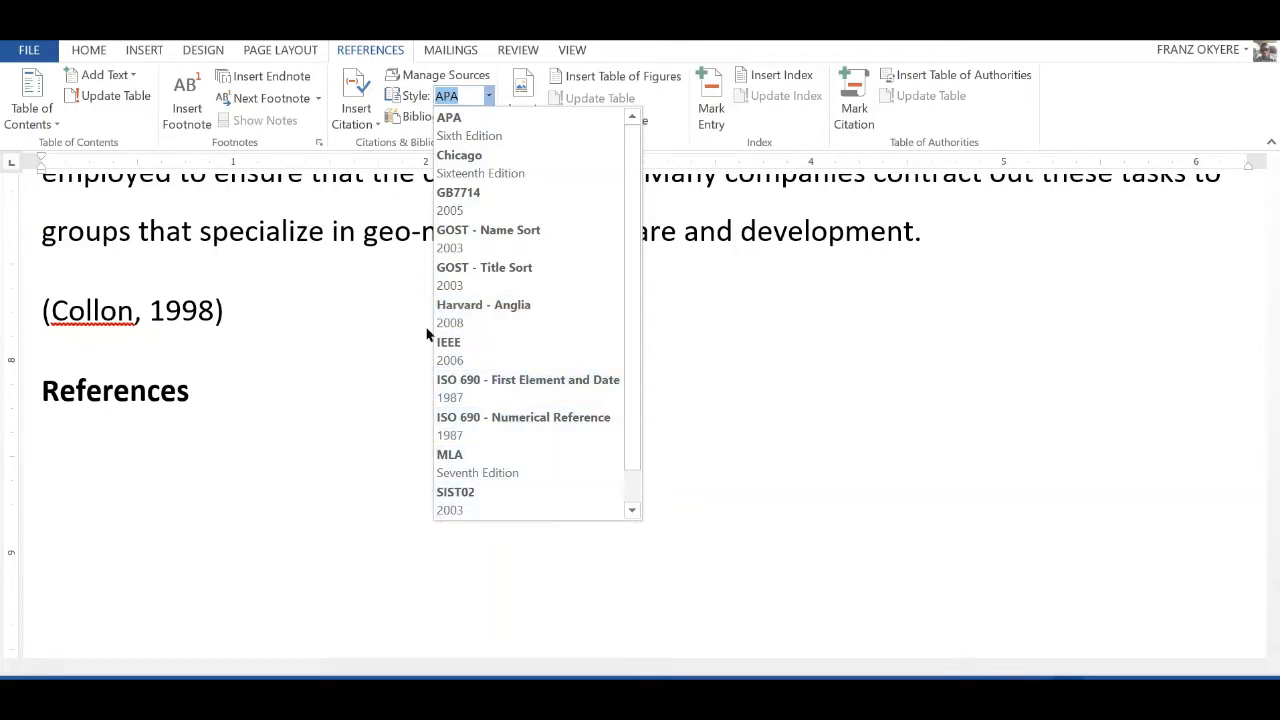
left_click(632, 510)
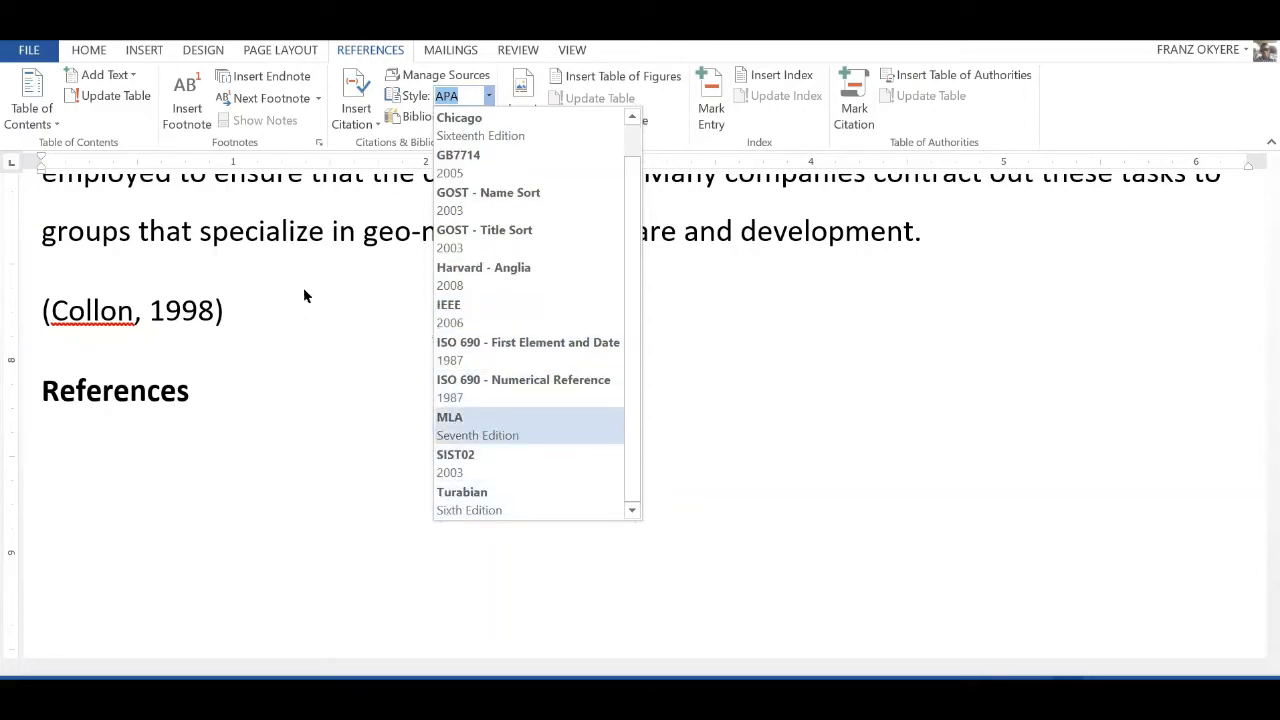
left_click_drag(633, 467, 633, 375)
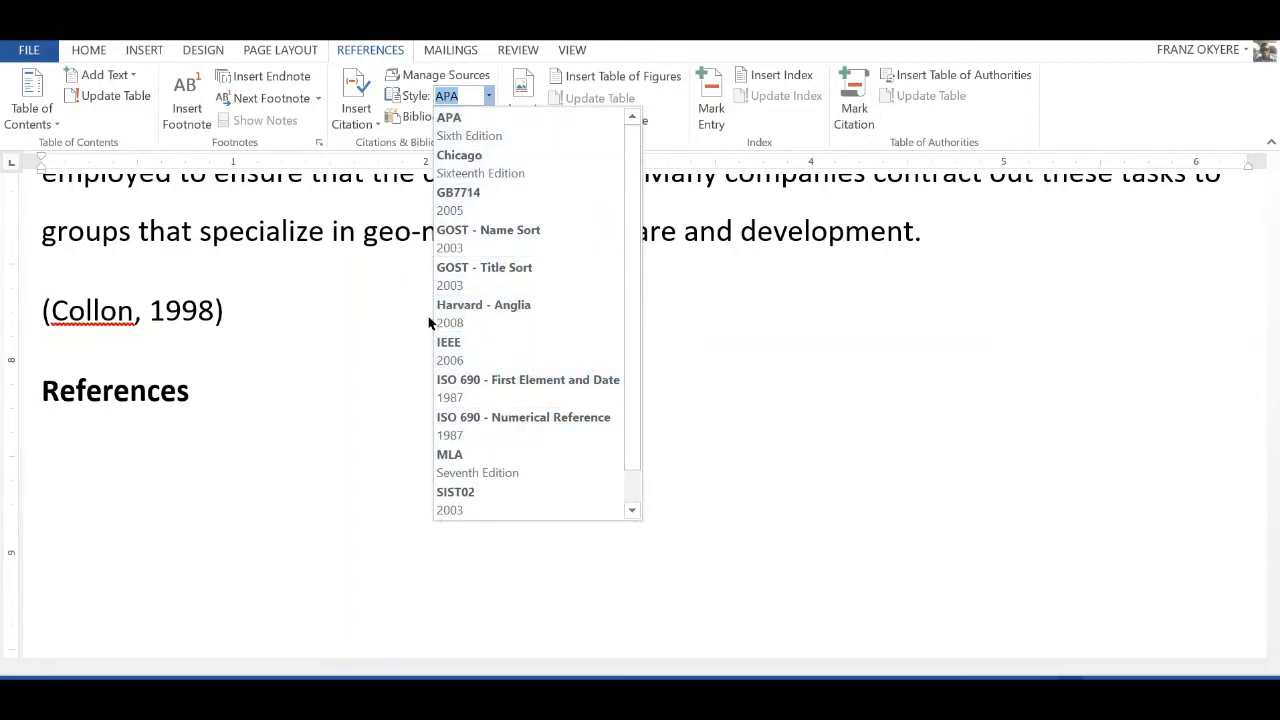
scroll(422, 330, "down", 1)
scroll(422, 330, "up", 1)
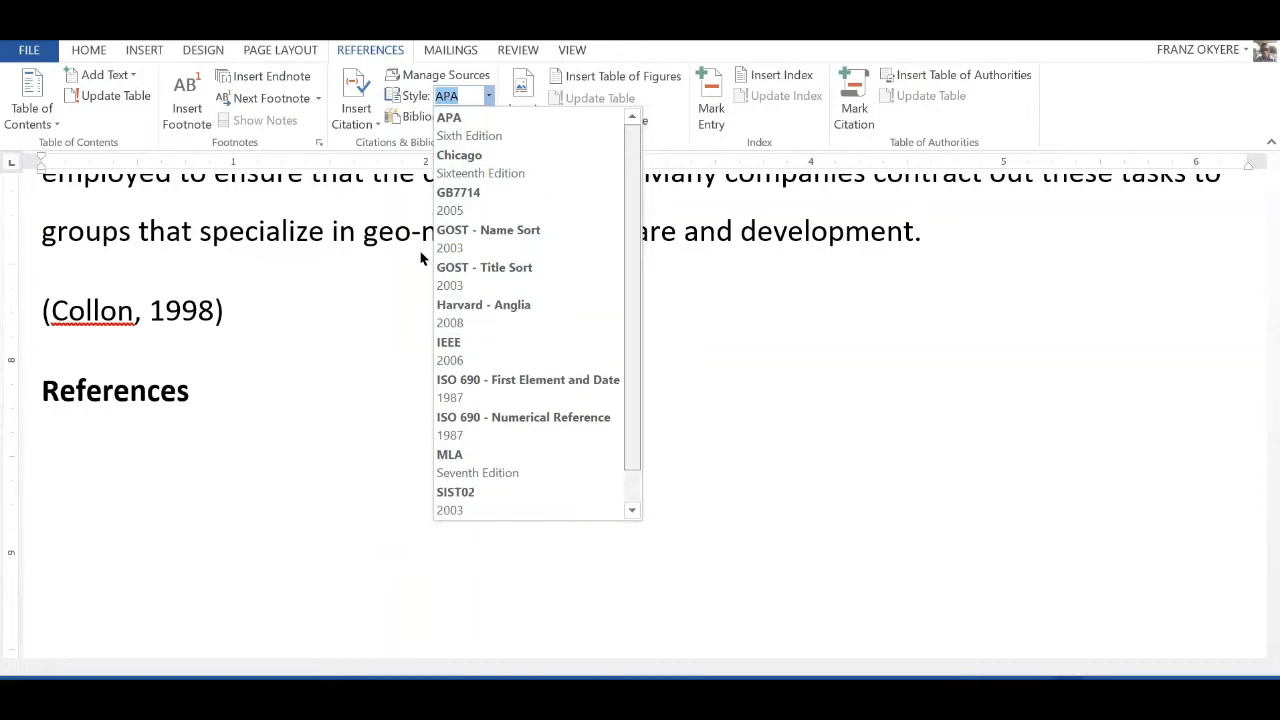
left_click(323, 91)
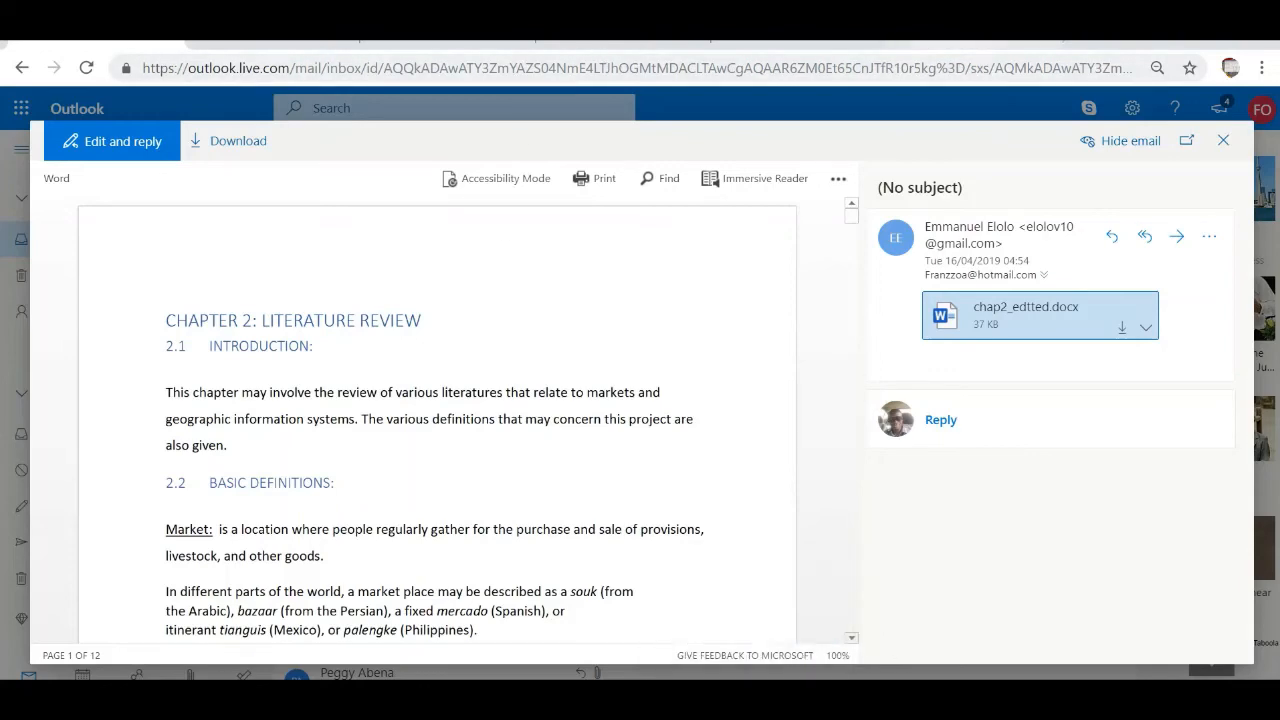
Open the Citefast APA style guide in the browser and examine the enlarged reference format for unpublished theses and dissertations
left_click(605, 42)
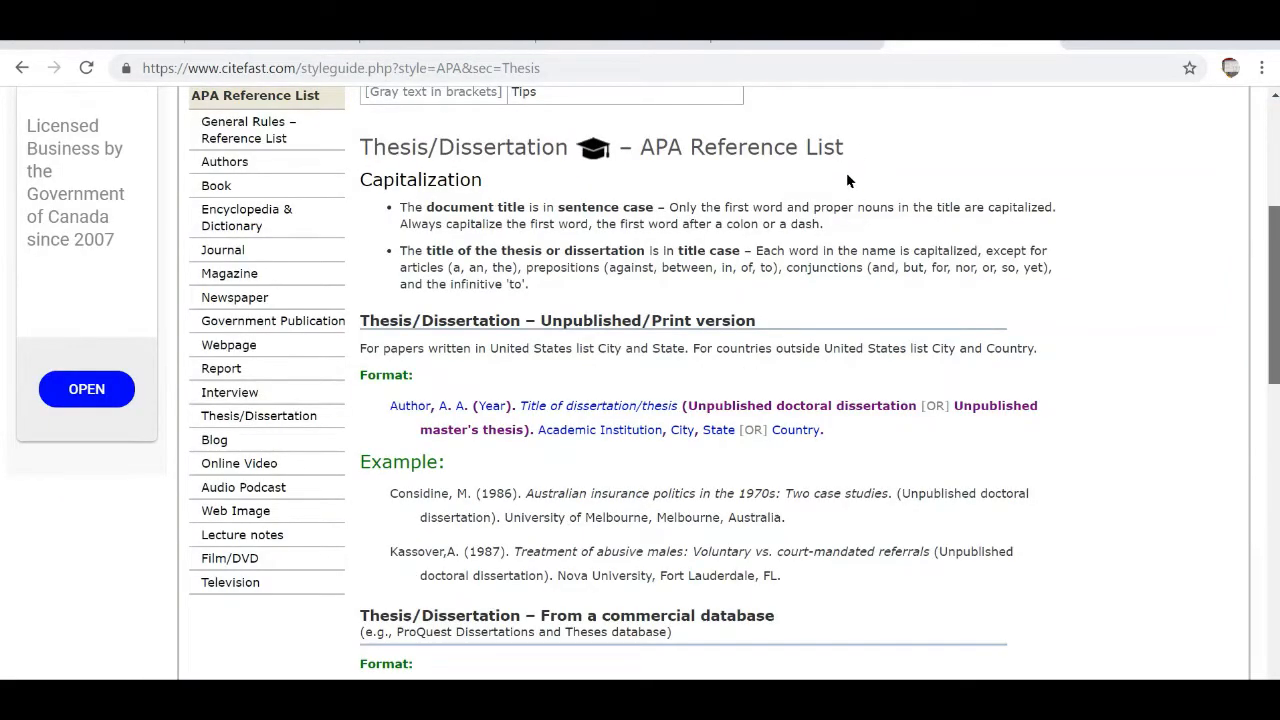
scroll(849, 150, "up", 3)
scroll(850, 128, "down", 3)
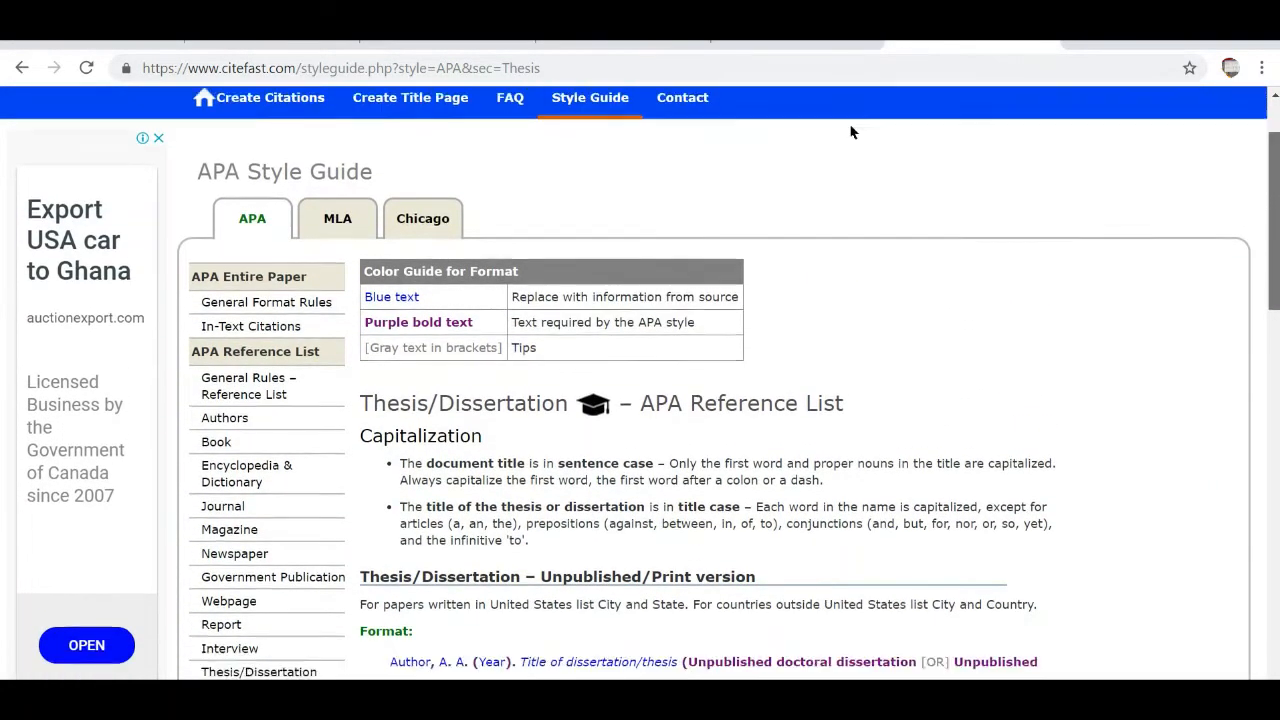
scroll(838, 183, "down", 1)
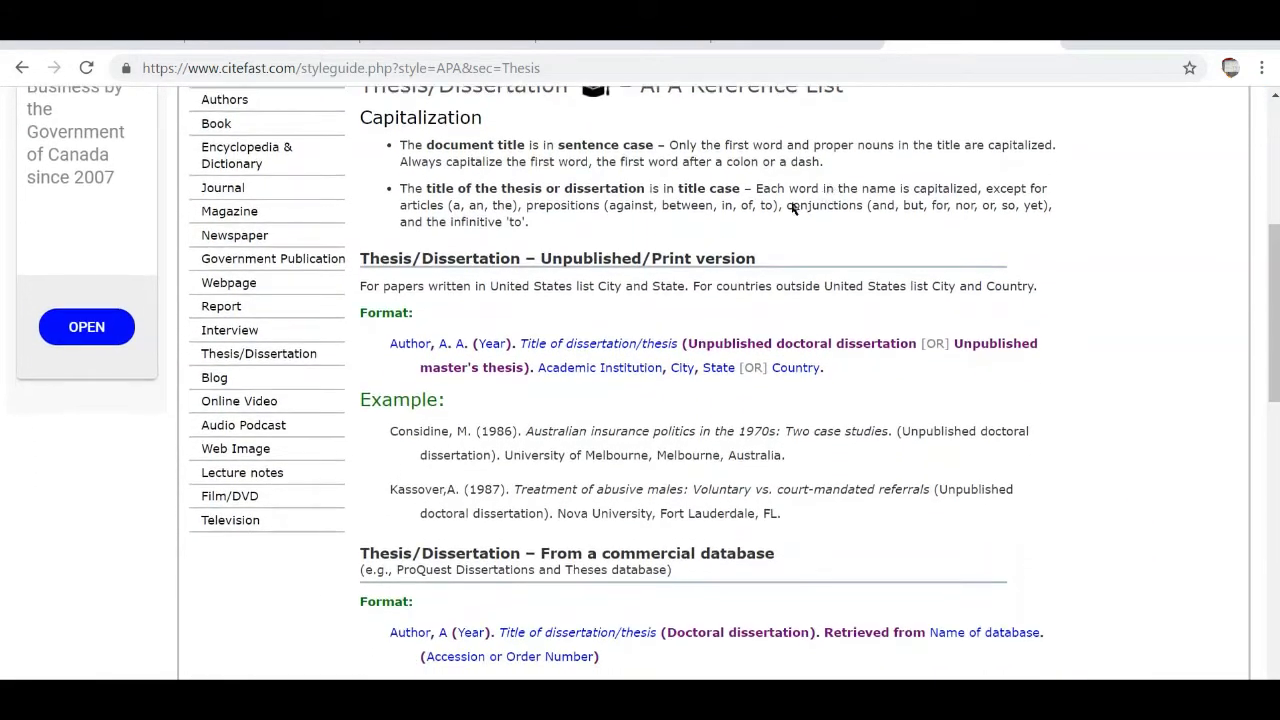
left_click_drag(258, 229, 570, 254)
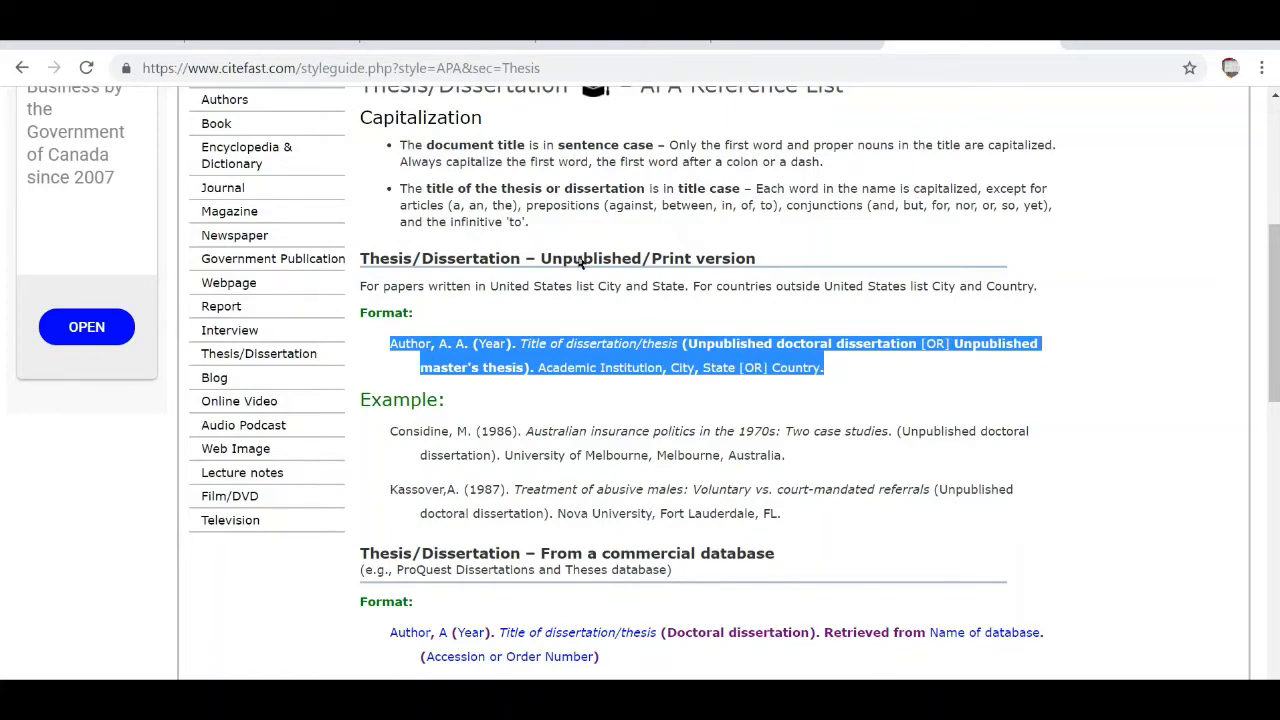
key("ctrl+plus")
key("ctrl+plus")
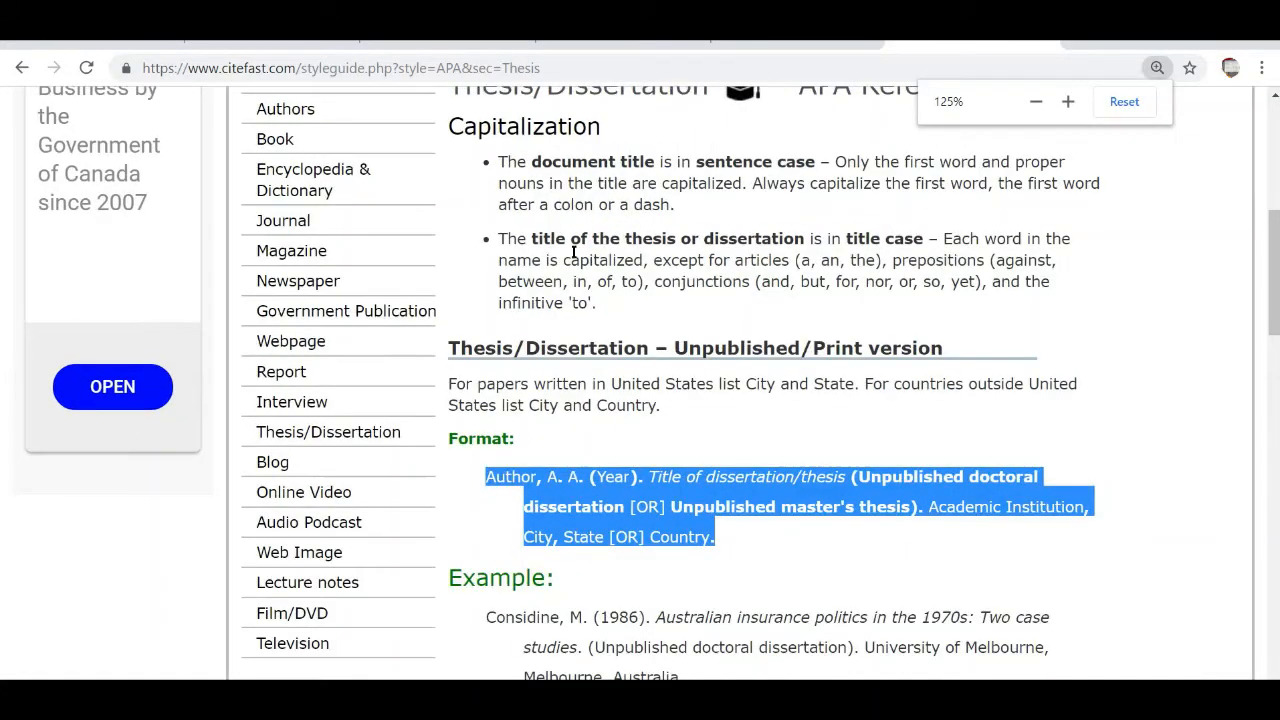
key("ctrl+plus")
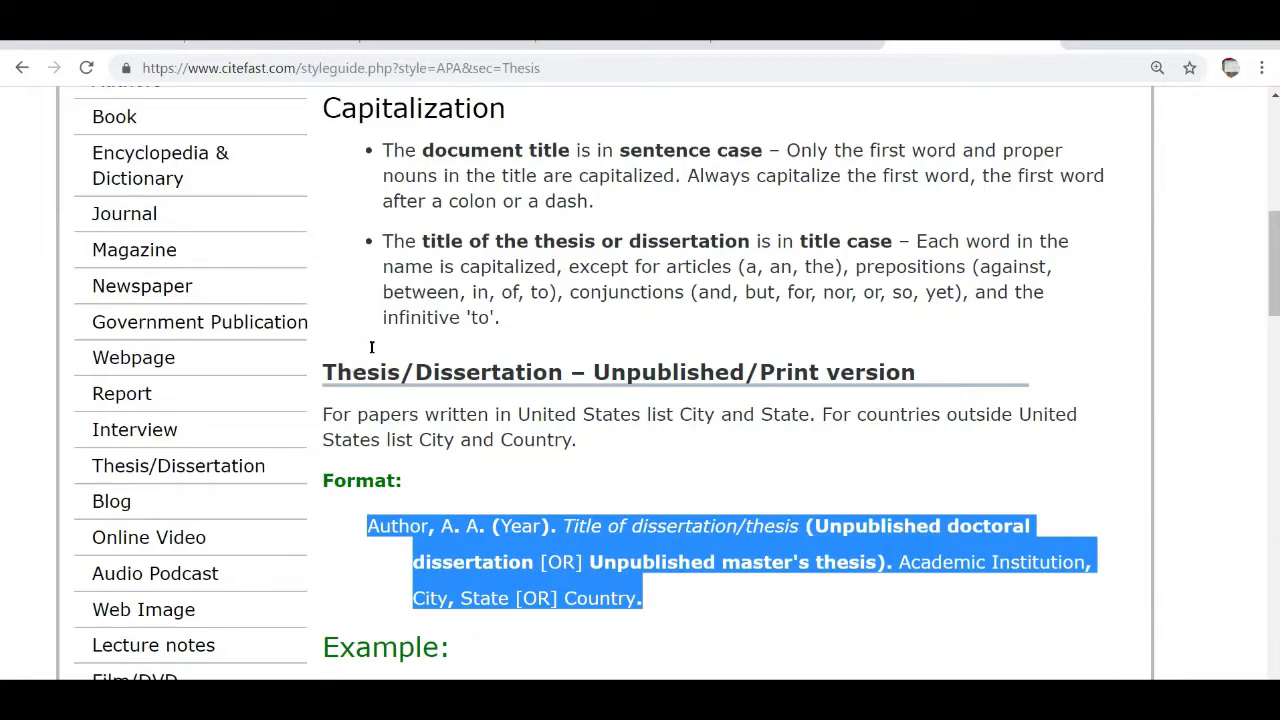
Examine the thesis reference format element by element, highlighting the title, unpublished dissertation note and academic institution
left_click_drag(371, 346, 527, 353)
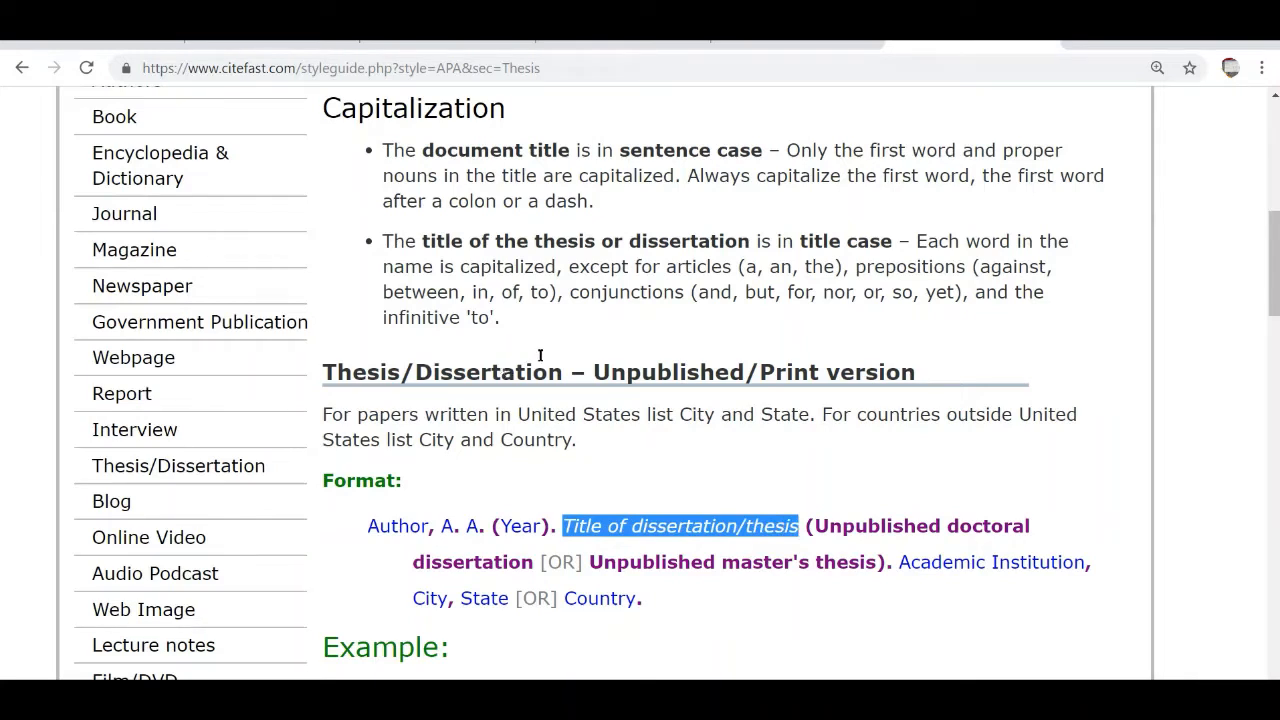
left_click_drag(541, 348, 355, 375)
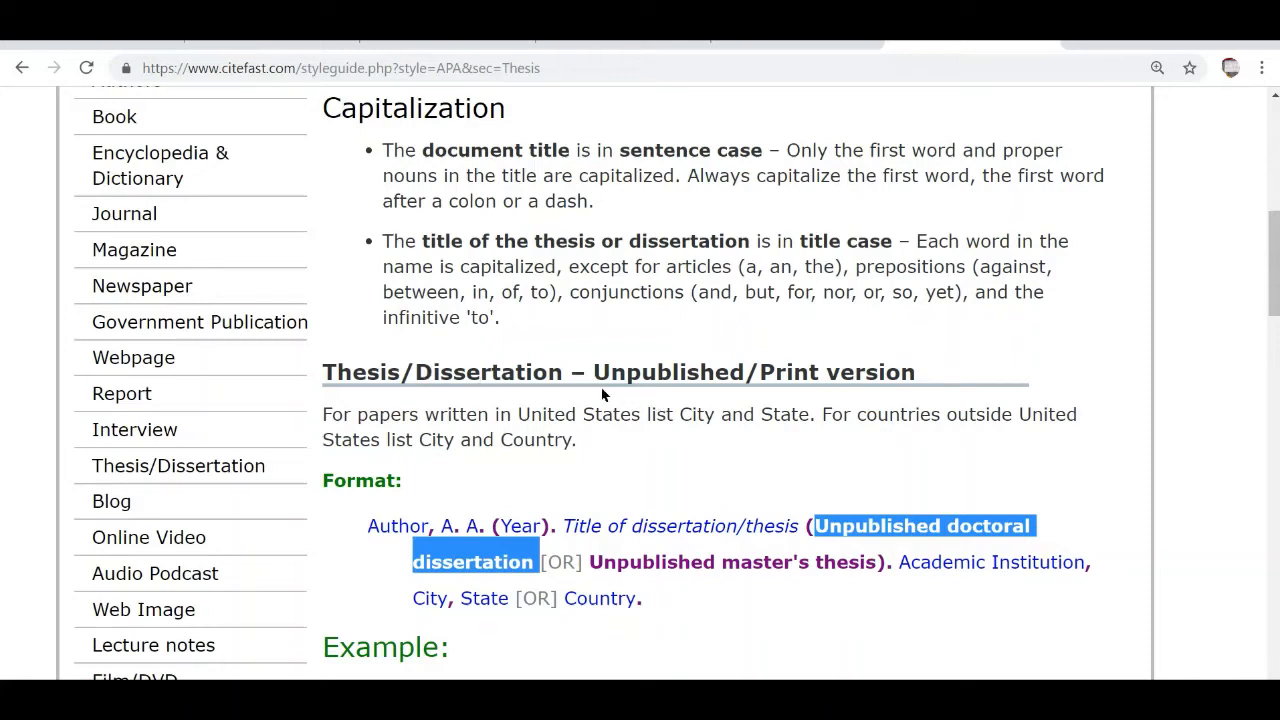
left_click_drag(596, 373, 710, 374)
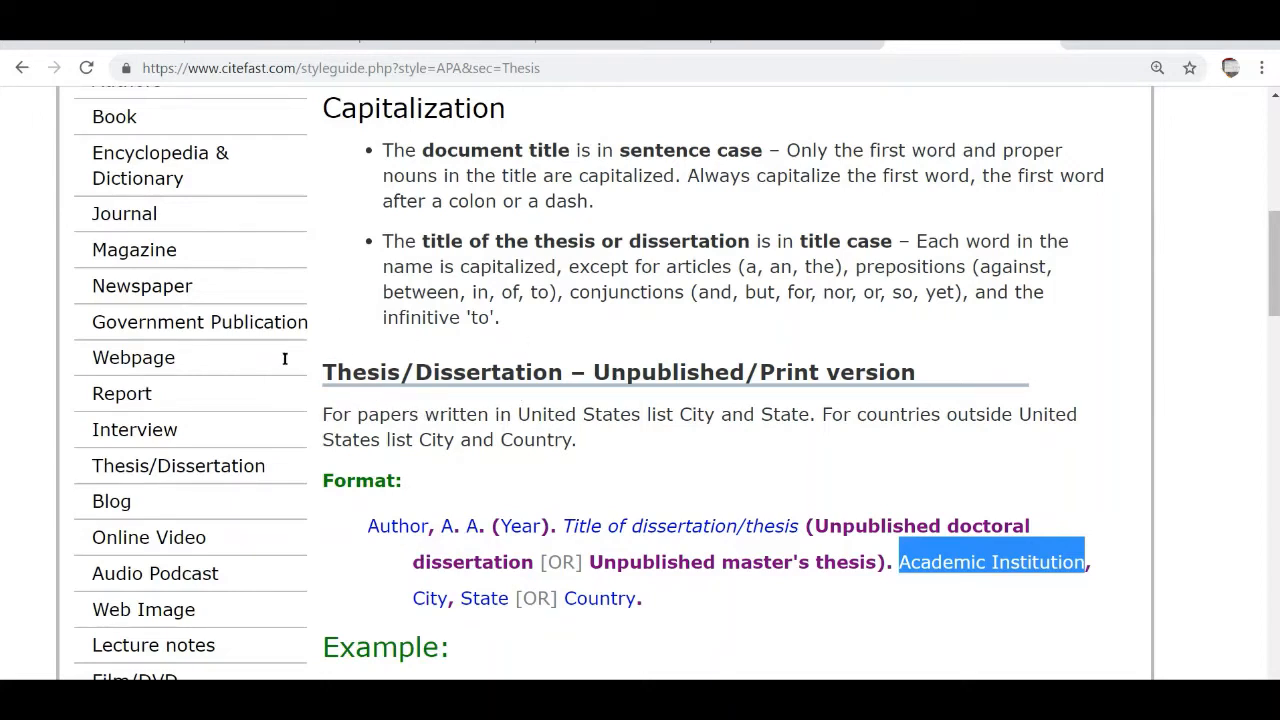
left_click_drag(272, 373, 443, 410)
left_click(240, 351)
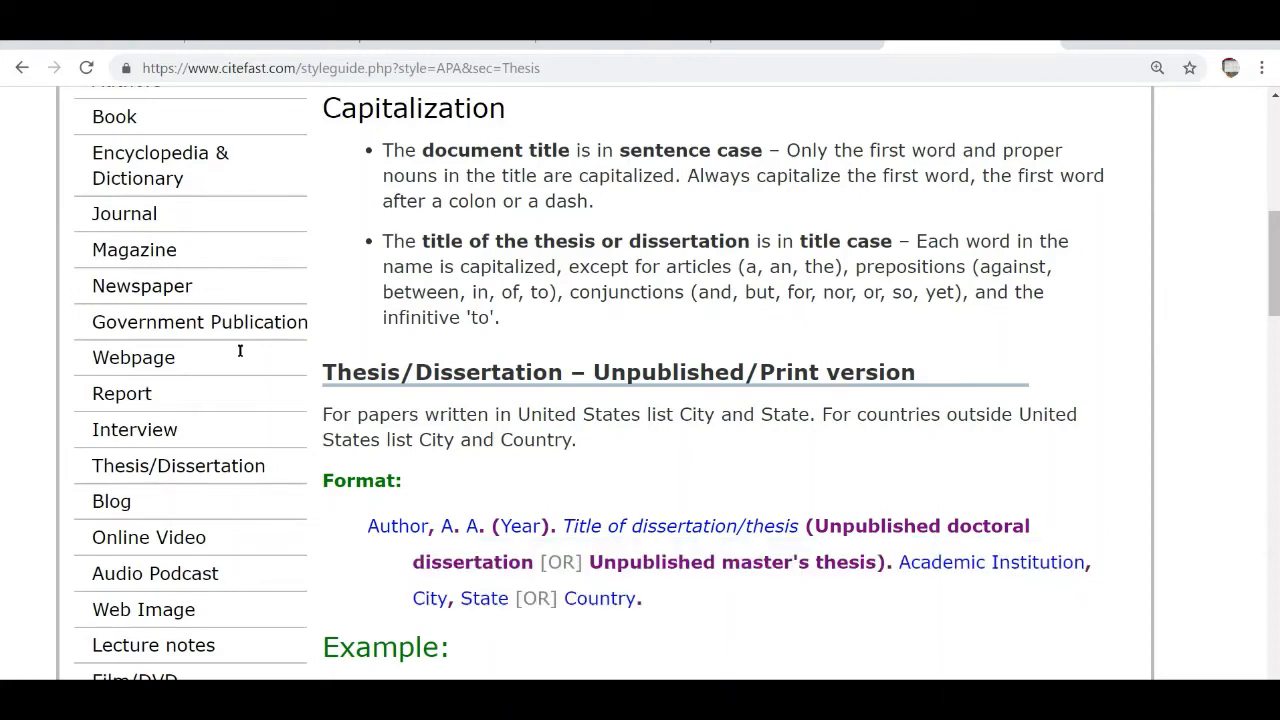
left_click_drag(240, 351, 270, 353)
left_click(241, 352)
double_click(241, 353)
left_click(270, 375)
Switch to the ambulance management thesis PDF in Acrobat and review its title page from the publication details up to the title
key("alt+Tab")
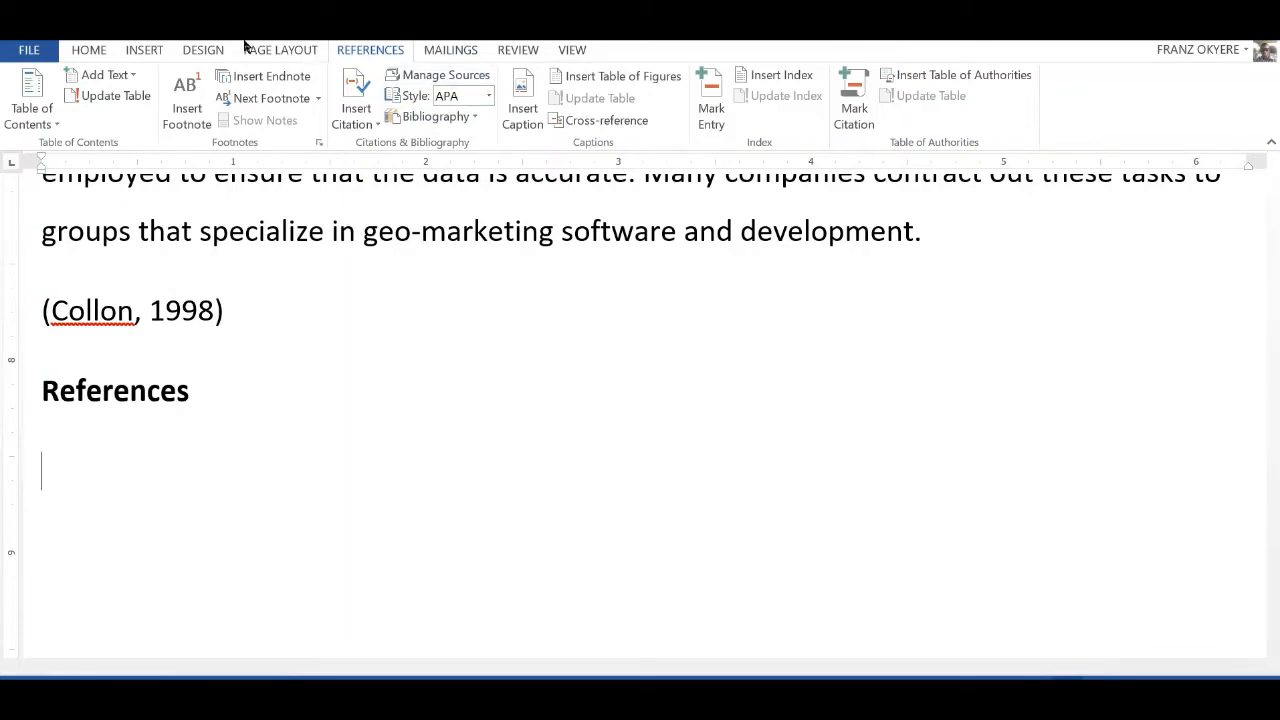
key("alt+Tab")
key("alt+Tab")
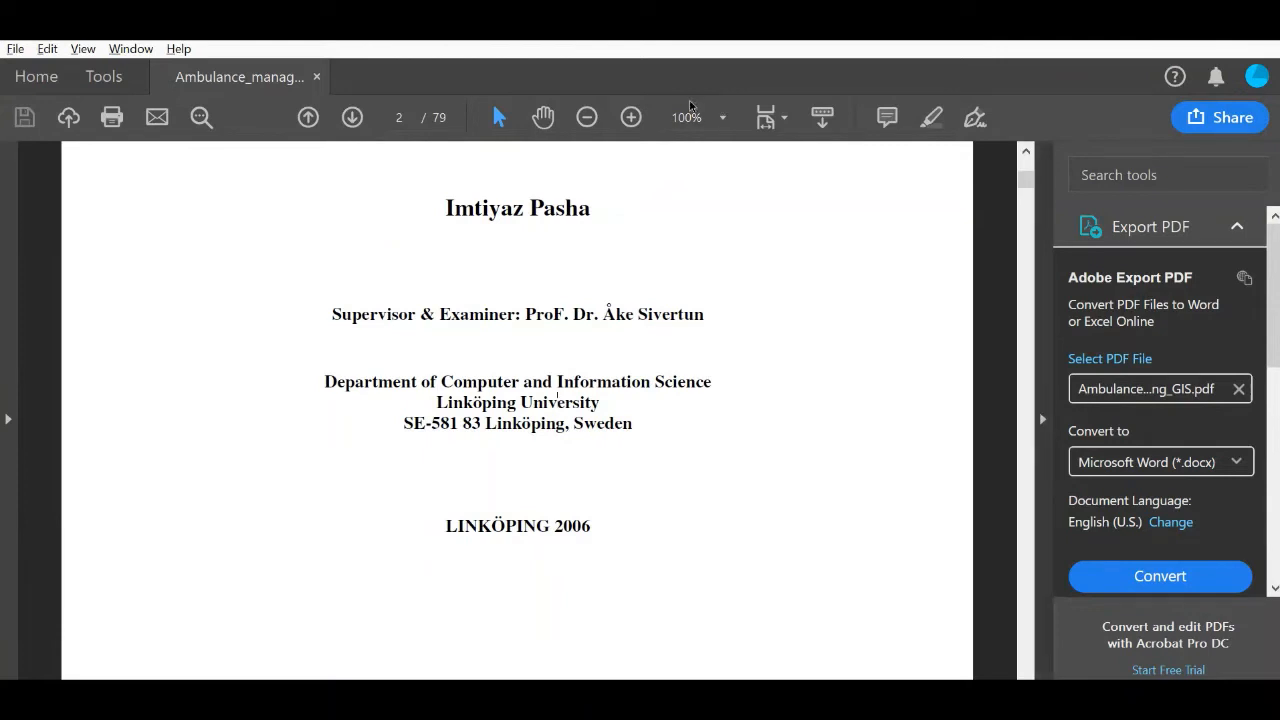
left_click(1026, 151)
key("Up")
key("Up")
key("Up")
key("Up")
key("Up")
key("Up")
key("Up")
key("Up")
key("Up")
key("Up")
key("Up")
key("Up")
key("Up")
key("Up")
key("Up")
key("Up")
key("Up")
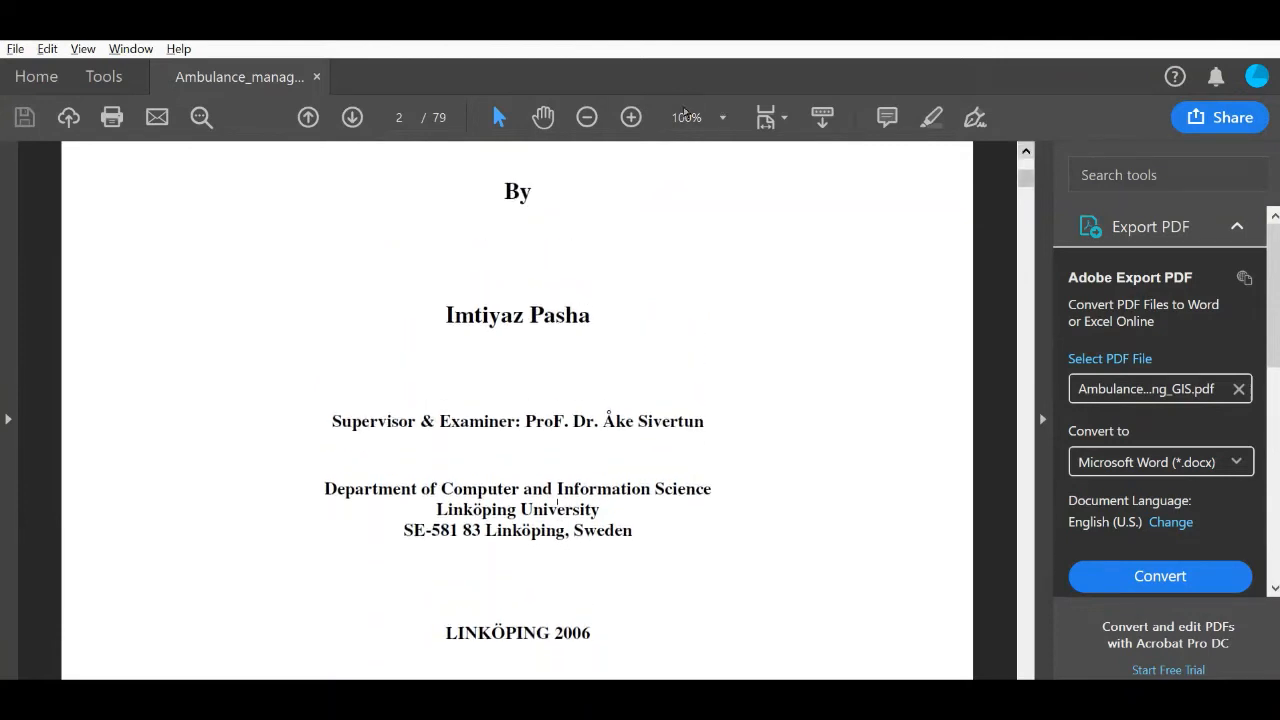
key("Up")
key("Up")
key("Up")
key("Up")
key("Up")
key("Up")
key("Up")
key("Up")
key("Up")
key("Up")
key("Up")
key("Up")
key("Up")
key("Up")
key("Up")
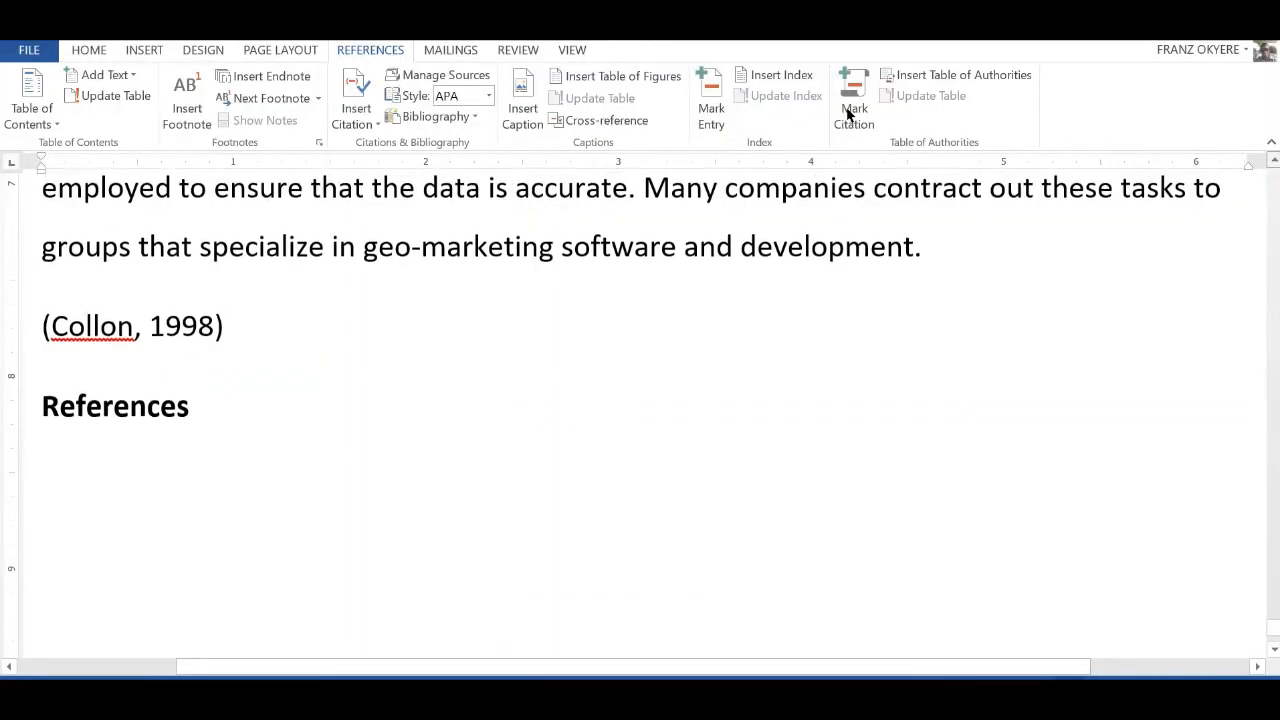
In a separate Word document, enter the passage on integrating GIS, GPS and GSM technologies and delete its closing 2019 citation
left_click(552, 469)
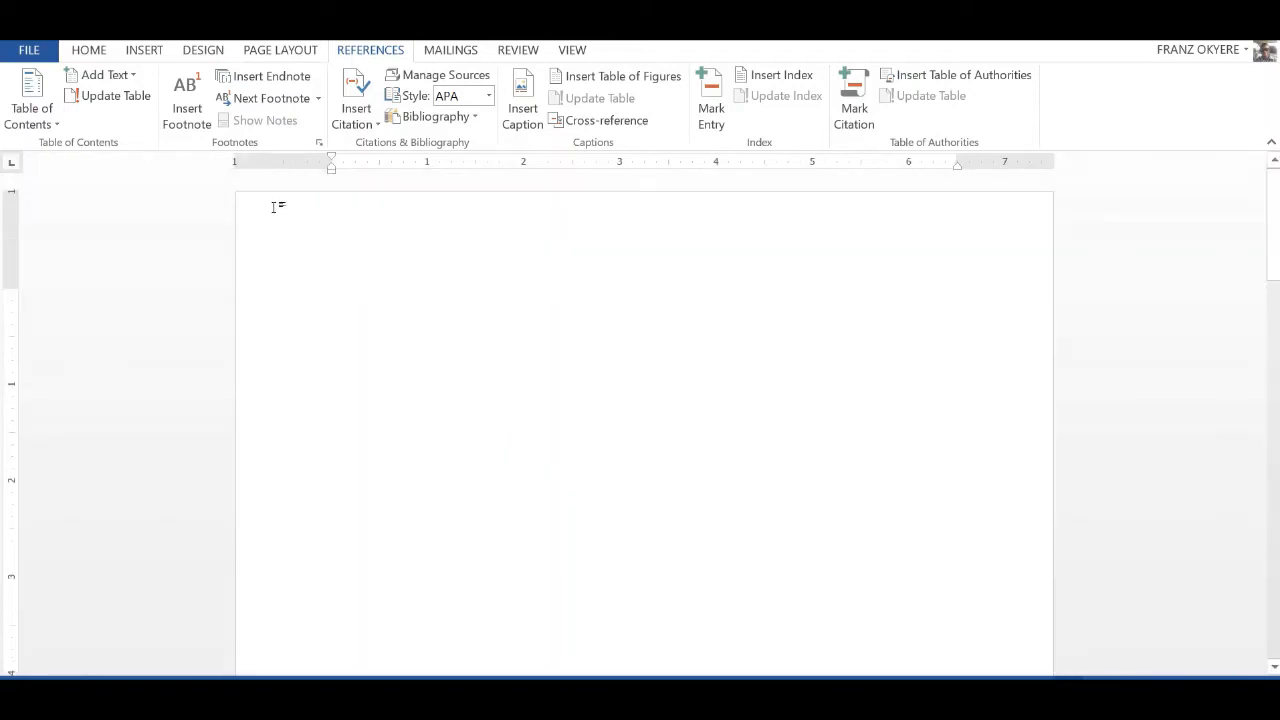
type("The integration of GIS, GPS, and GSM technologies are applied in different fields such as logistic management, intelligent transportation, defence security, electric power distribution and urban planning etc to provide location based information on digital map. (Imtiyaz, 2019)")
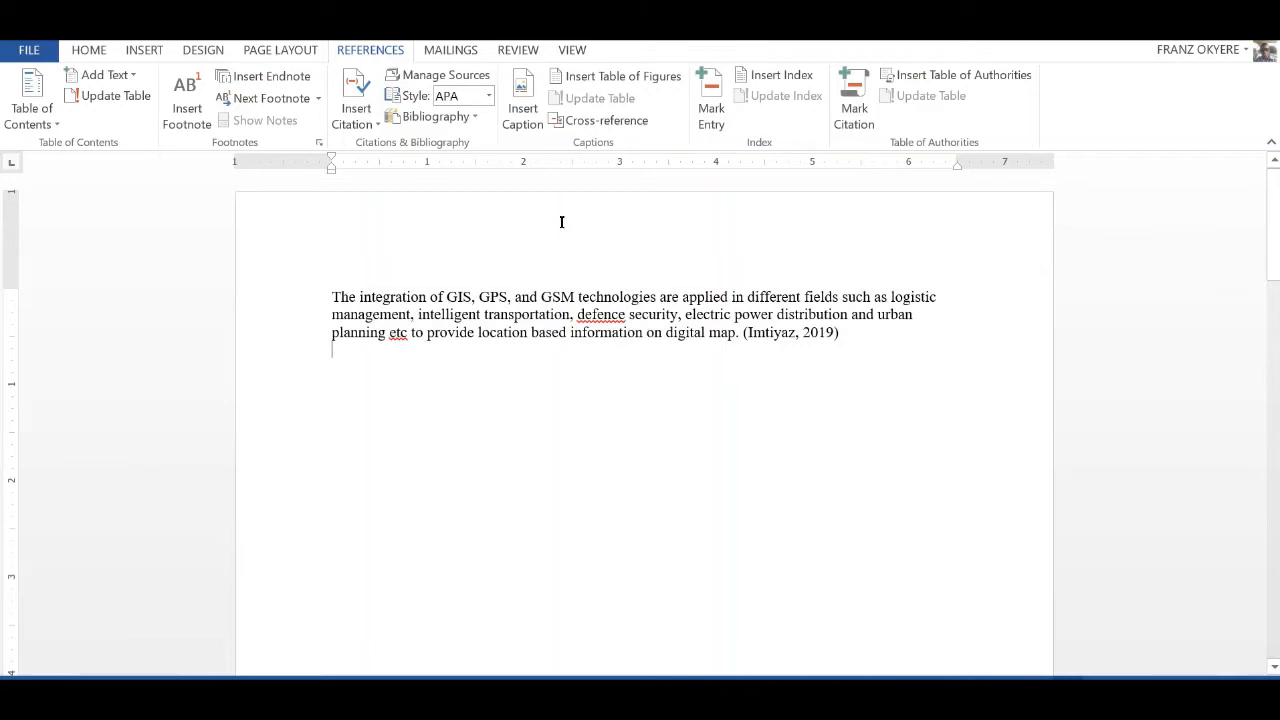
left_click_drag(561, 222, 521, 223)
key("BackSpace")
key("BackSpace")
Switch to the thesis PDF and identify the author's first name and surname on the title page by highlighting each
key("alt+Tab")
key("Tab")
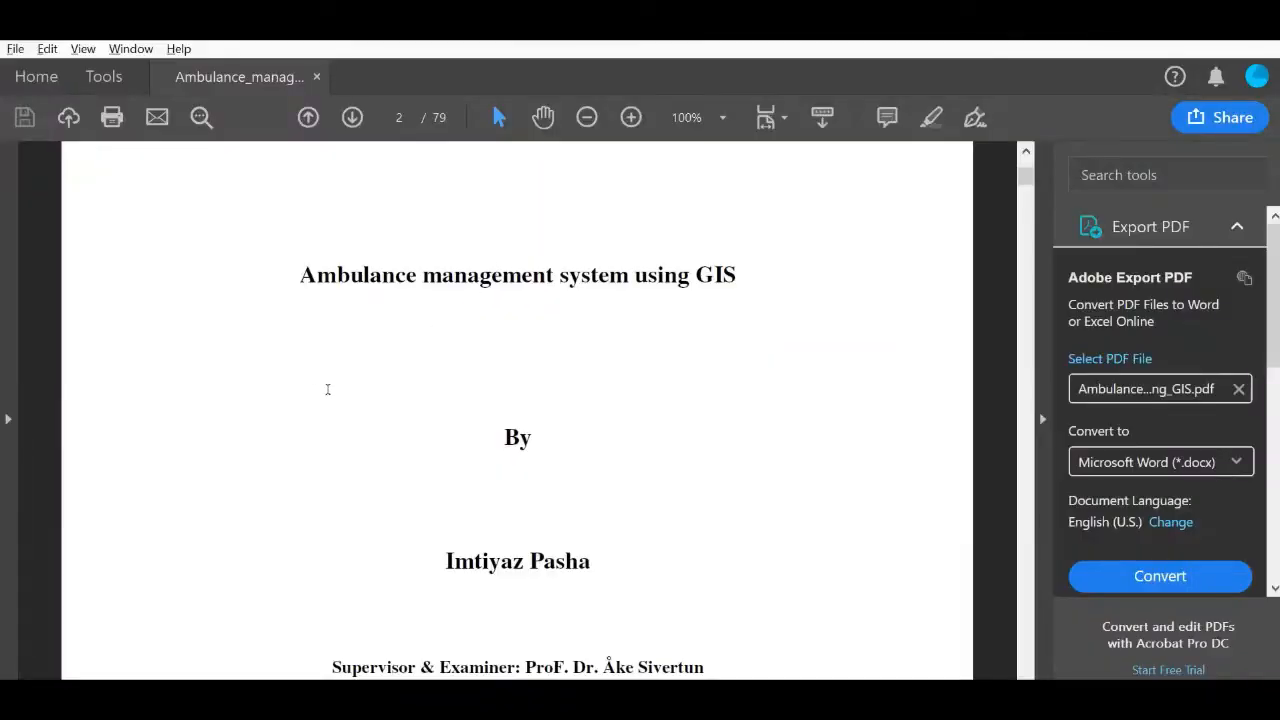
double_click(470, 561)
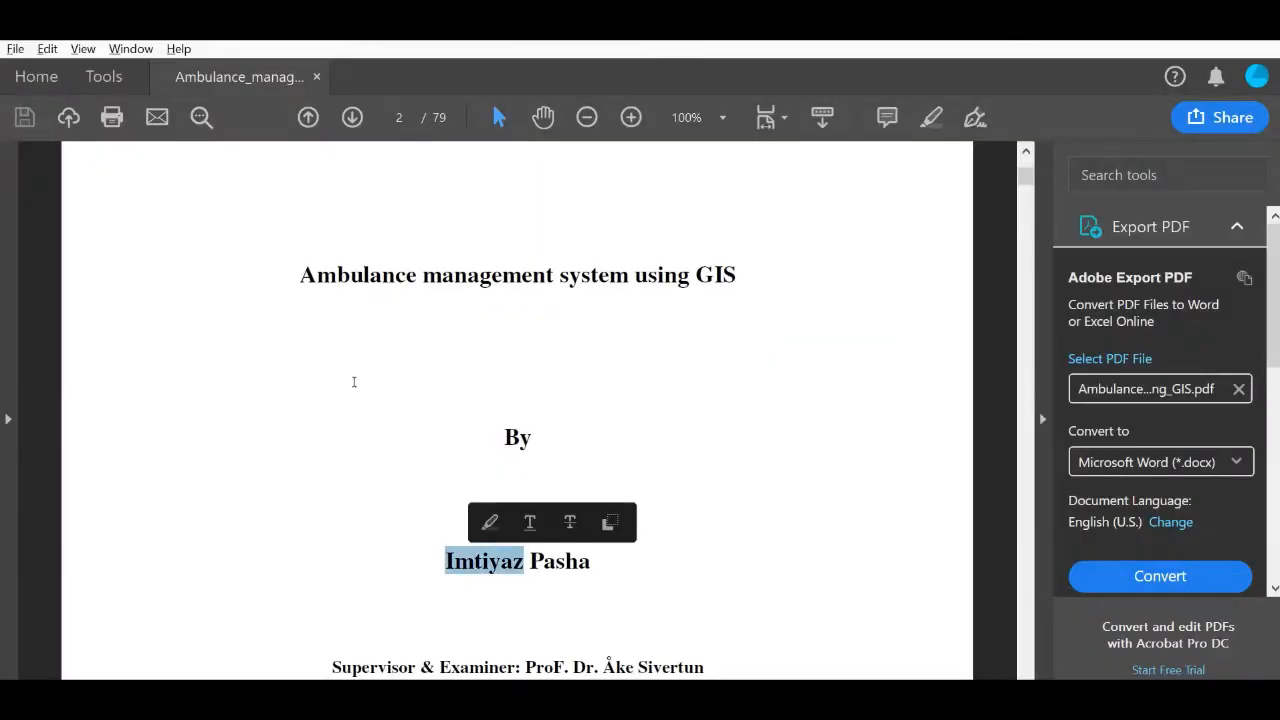
double_click(565, 561)
left_click(406, 398)
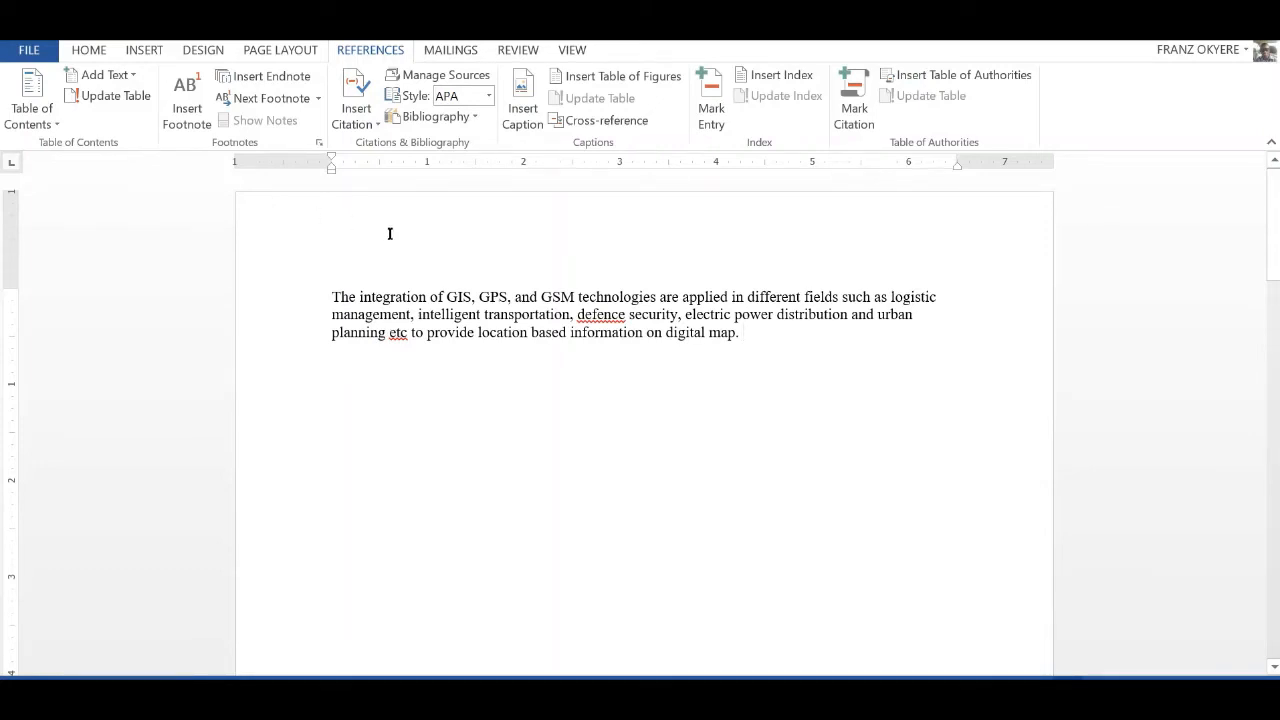
key("ctrl+Left")
key("ctrl+Left")
key("ctrl+Left")
key("ctrl+Left")
key("shift+End")
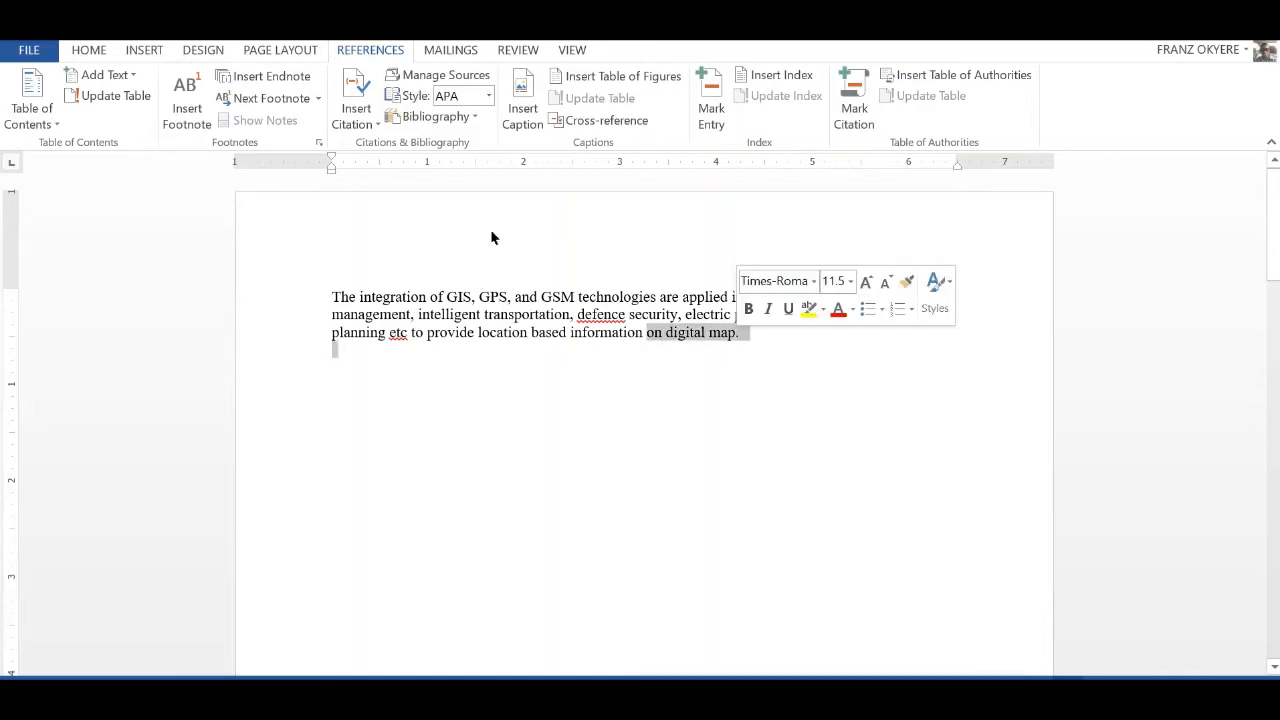
key("End")
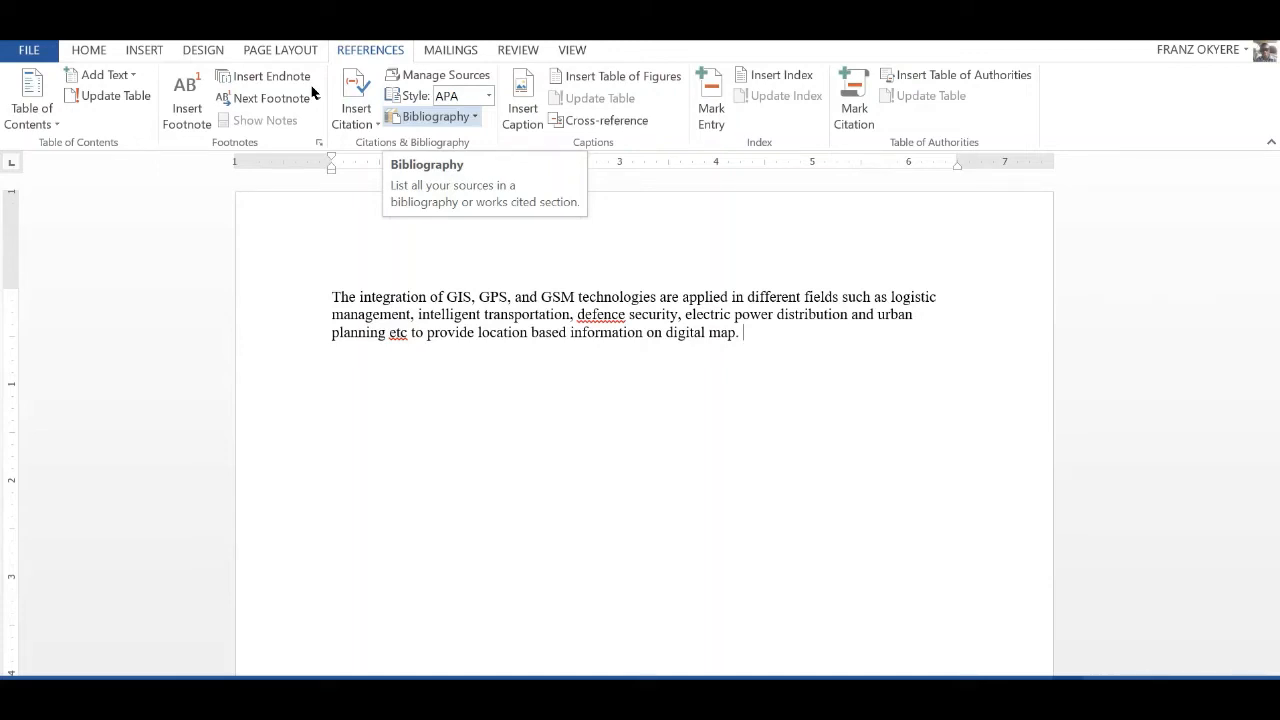
left_click(436, 116)
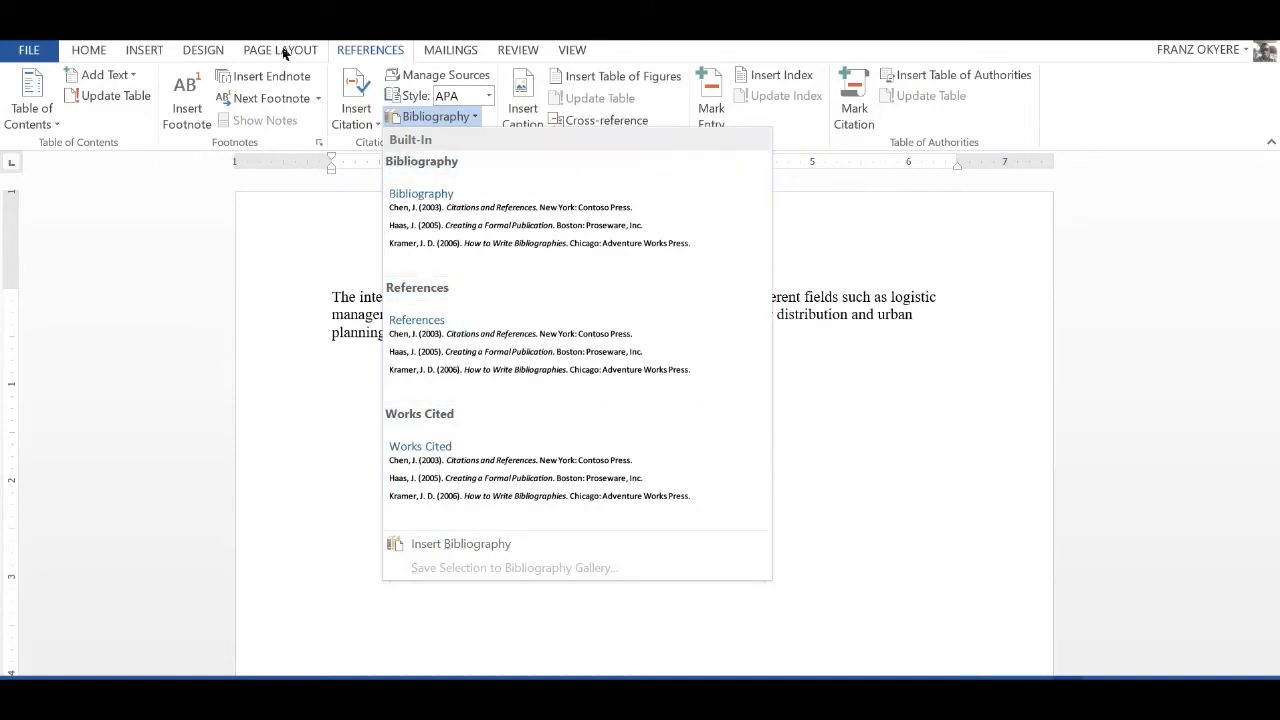
left_click(578, 257)
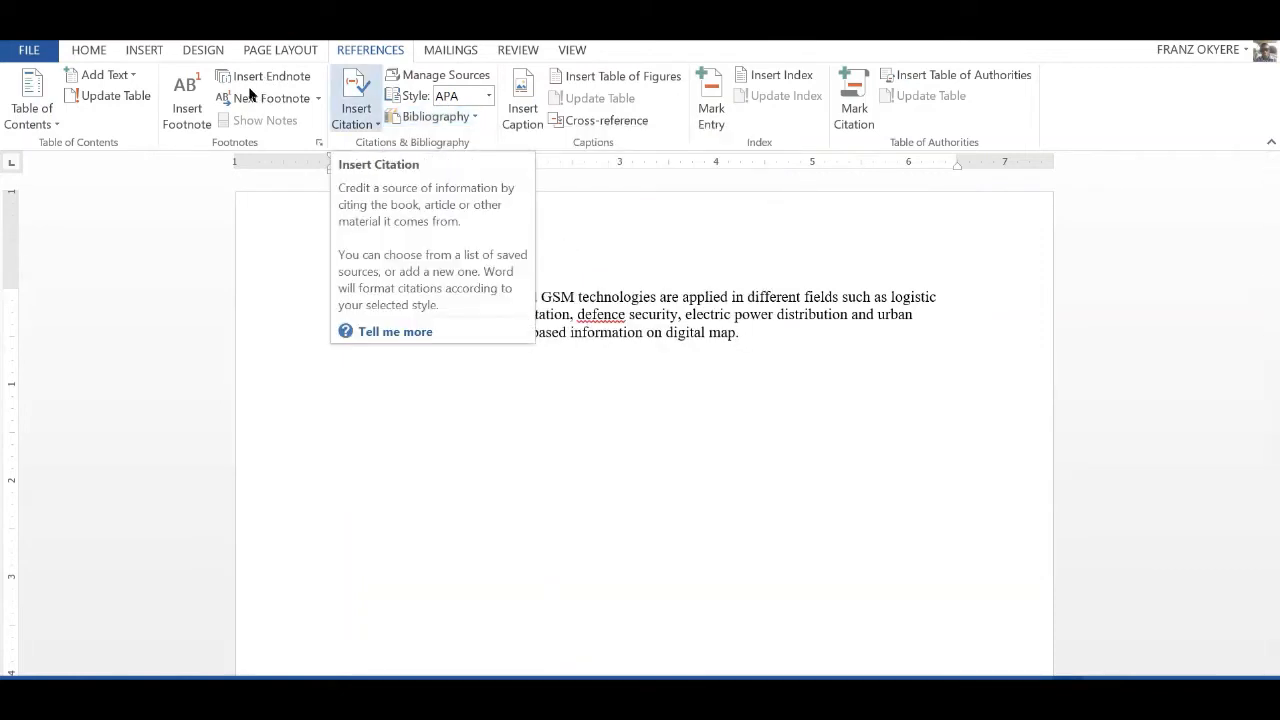
Try citing the saved 2019 ambulance management source at the end of the passage, and undo the insertion
left_click(356, 108)
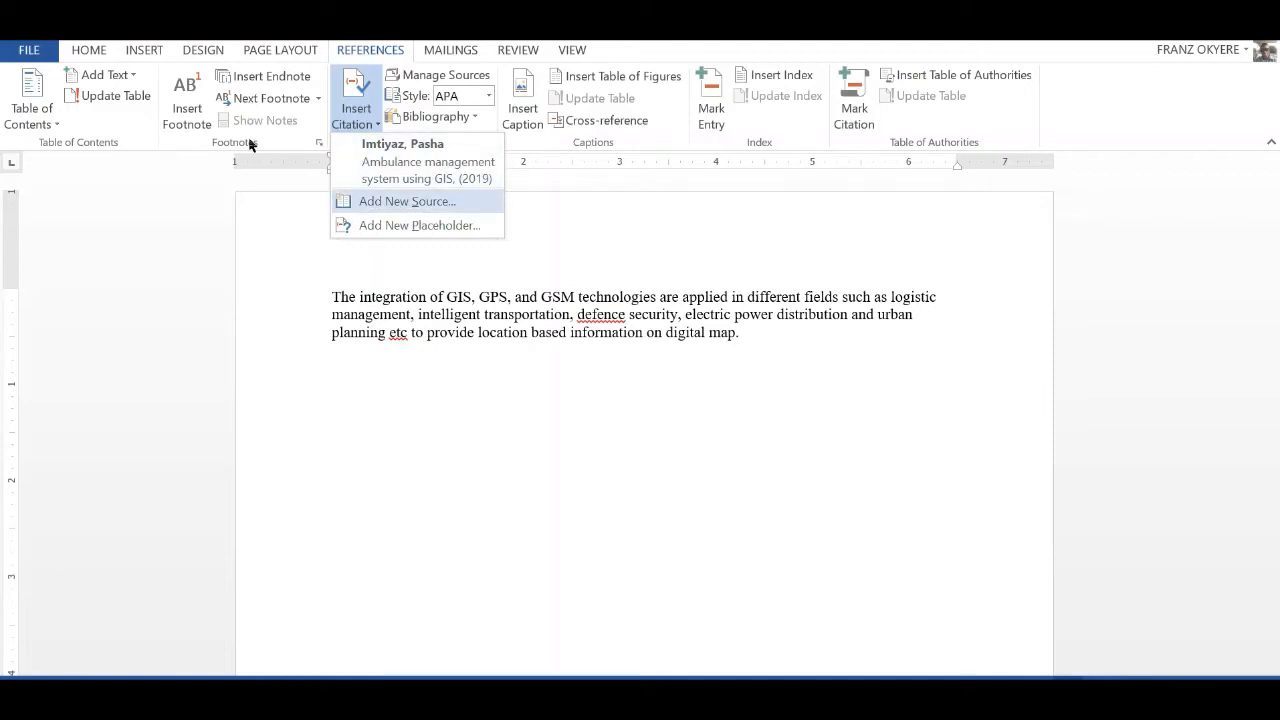
key("Return")
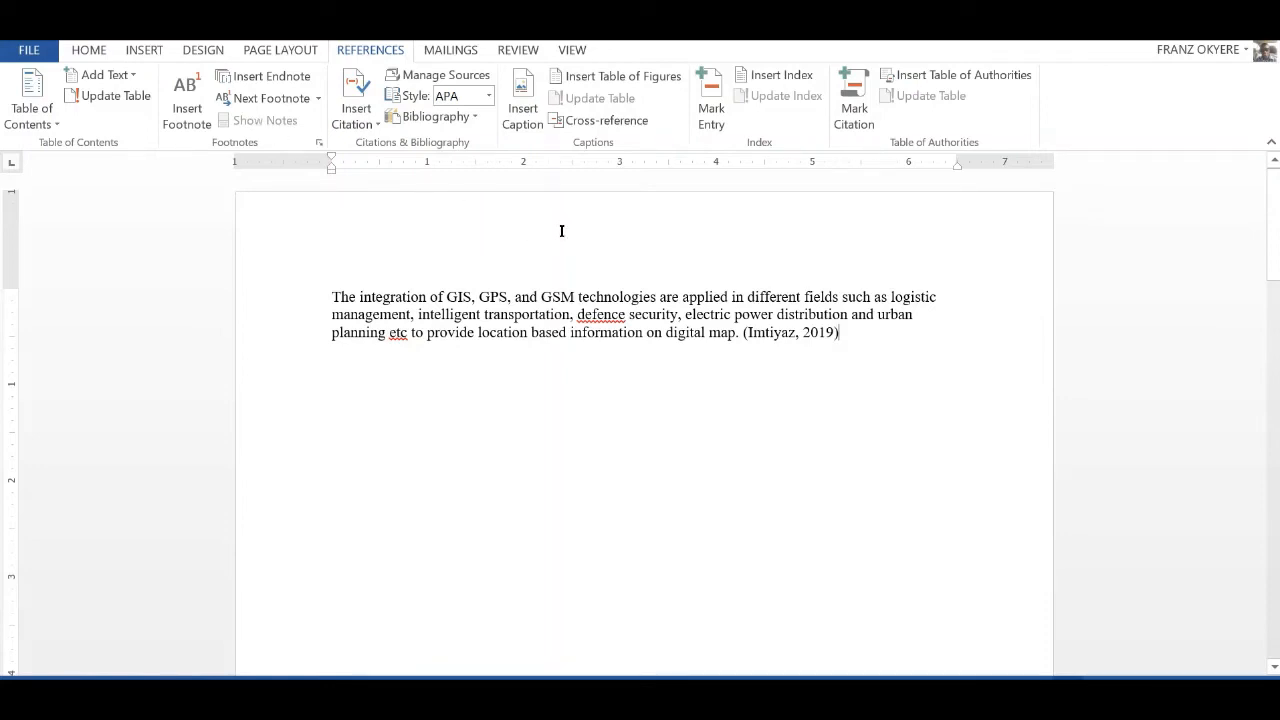
key("ctrl+z")
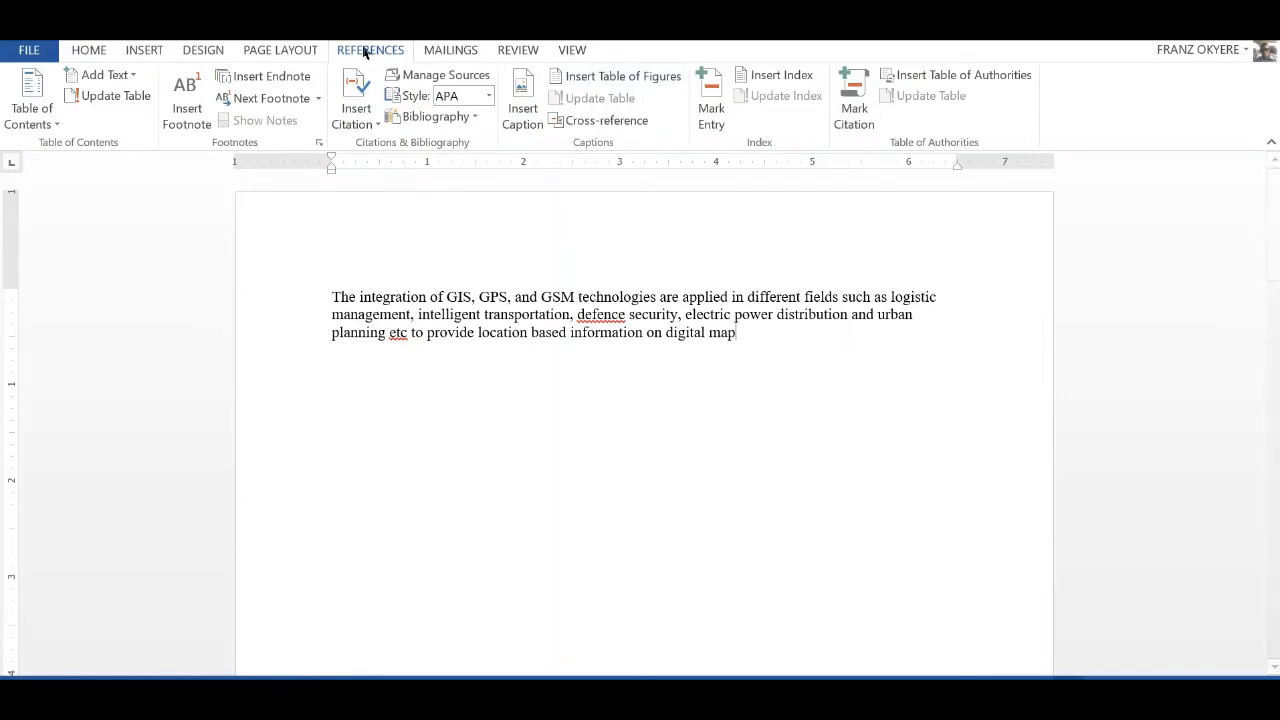
Delete the ambulance management system source from the master list in the Source Manager and close it
left_click(440, 75)
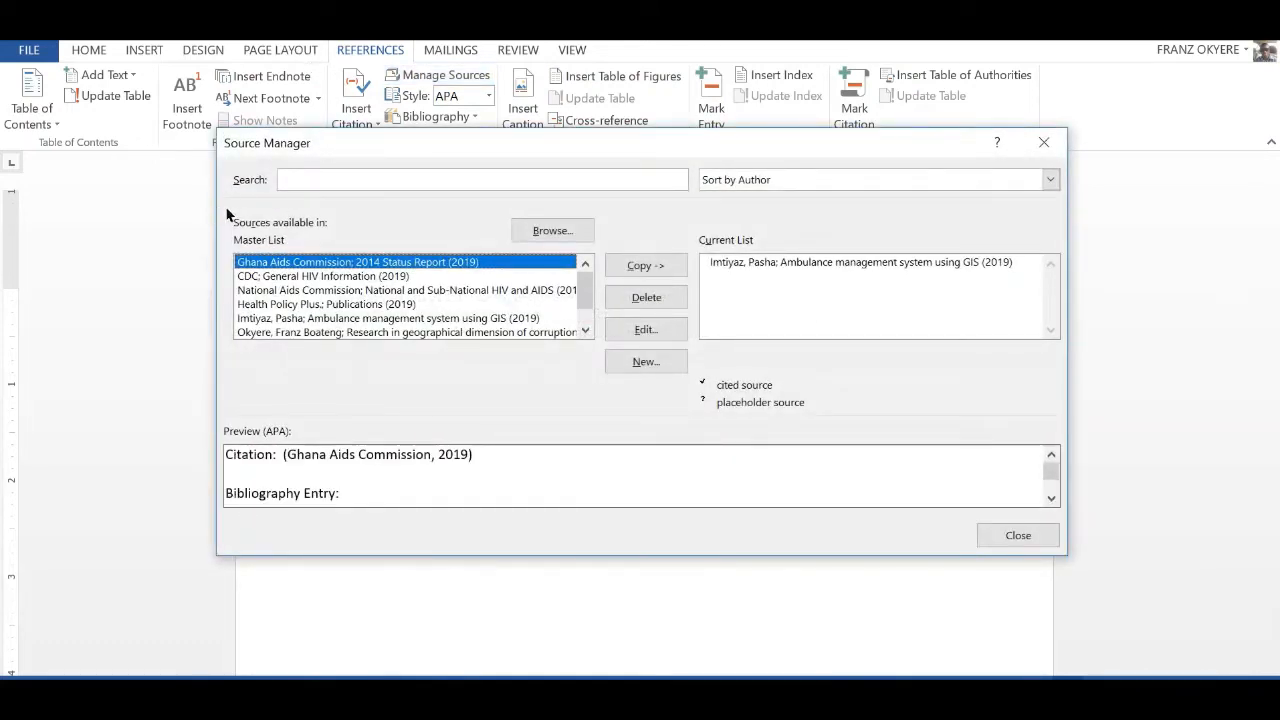
left_click(406, 318)
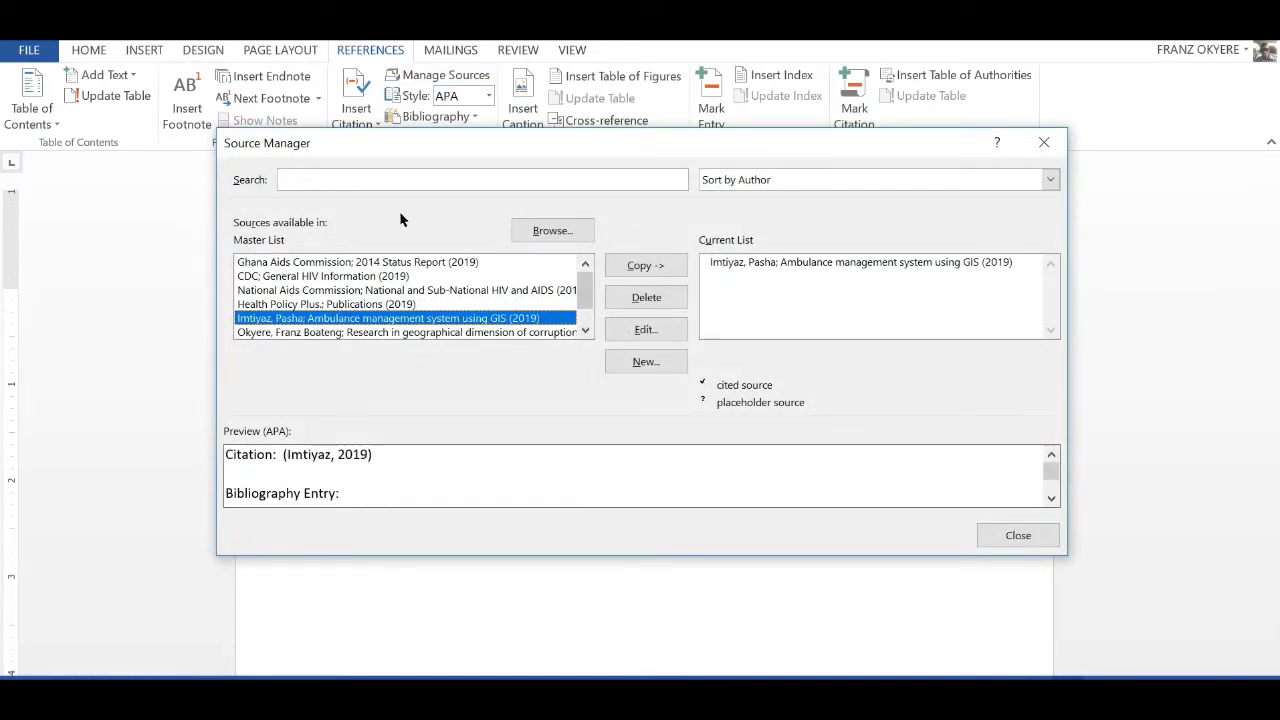
left_click(646, 297)
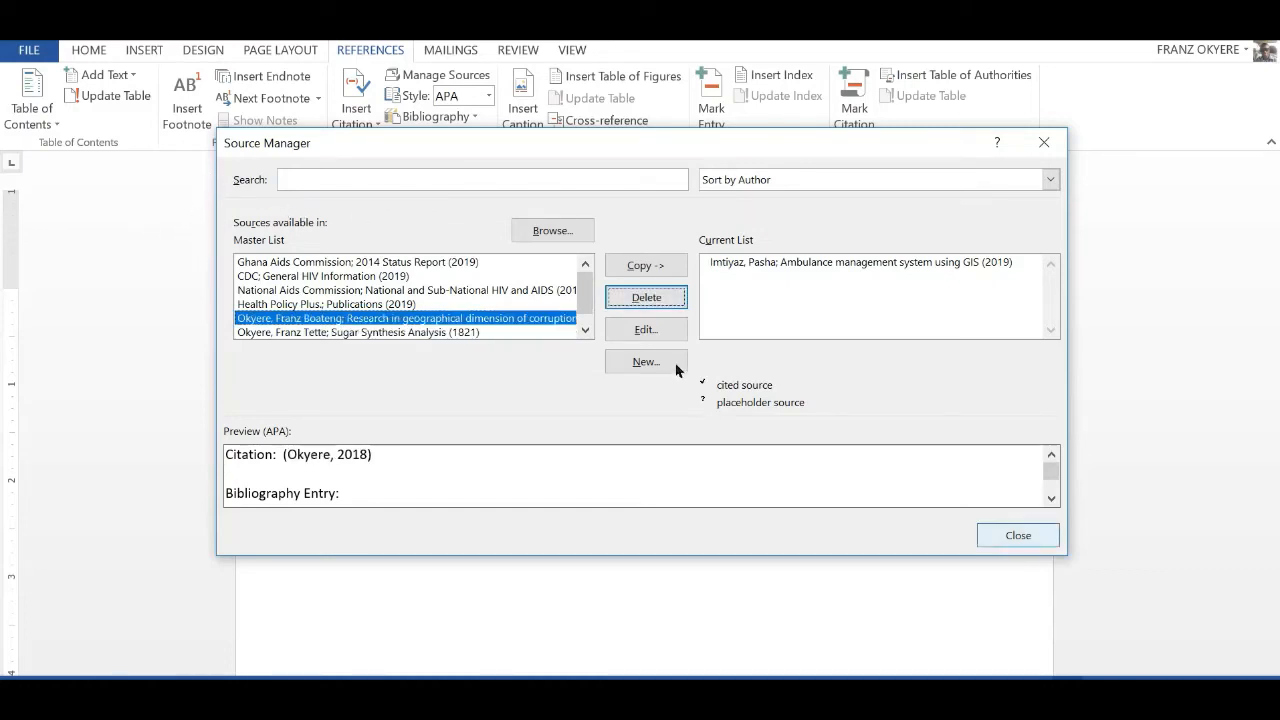
left_click(1018, 535)
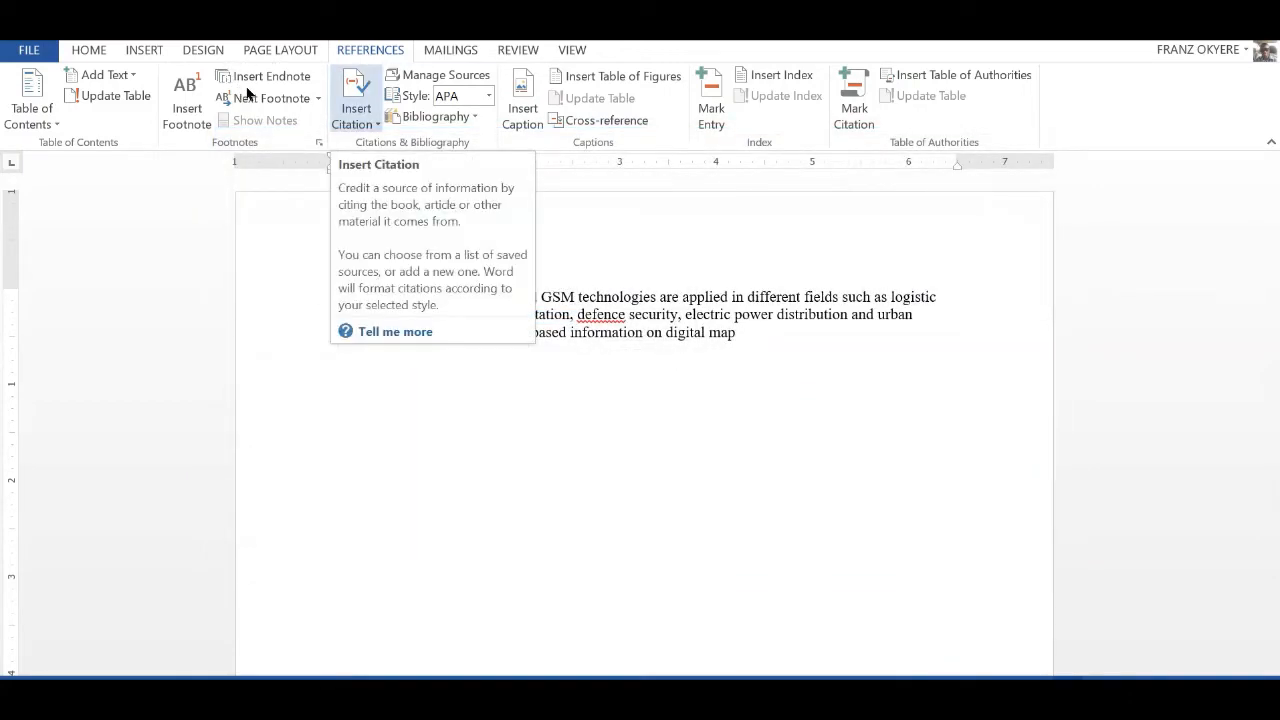
Remove the ambulance management system source from the document's current source list as well
left_click(356, 110)
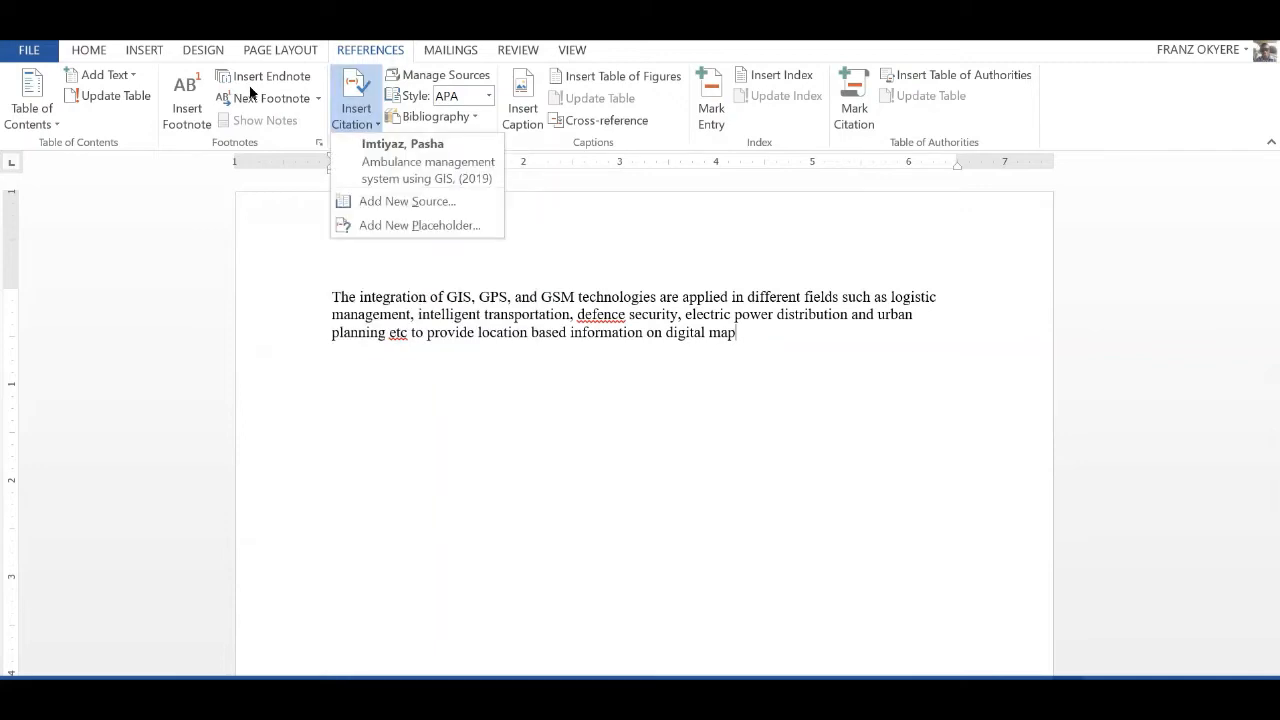
key("Down")
key("Down")
left_click(445, 75)
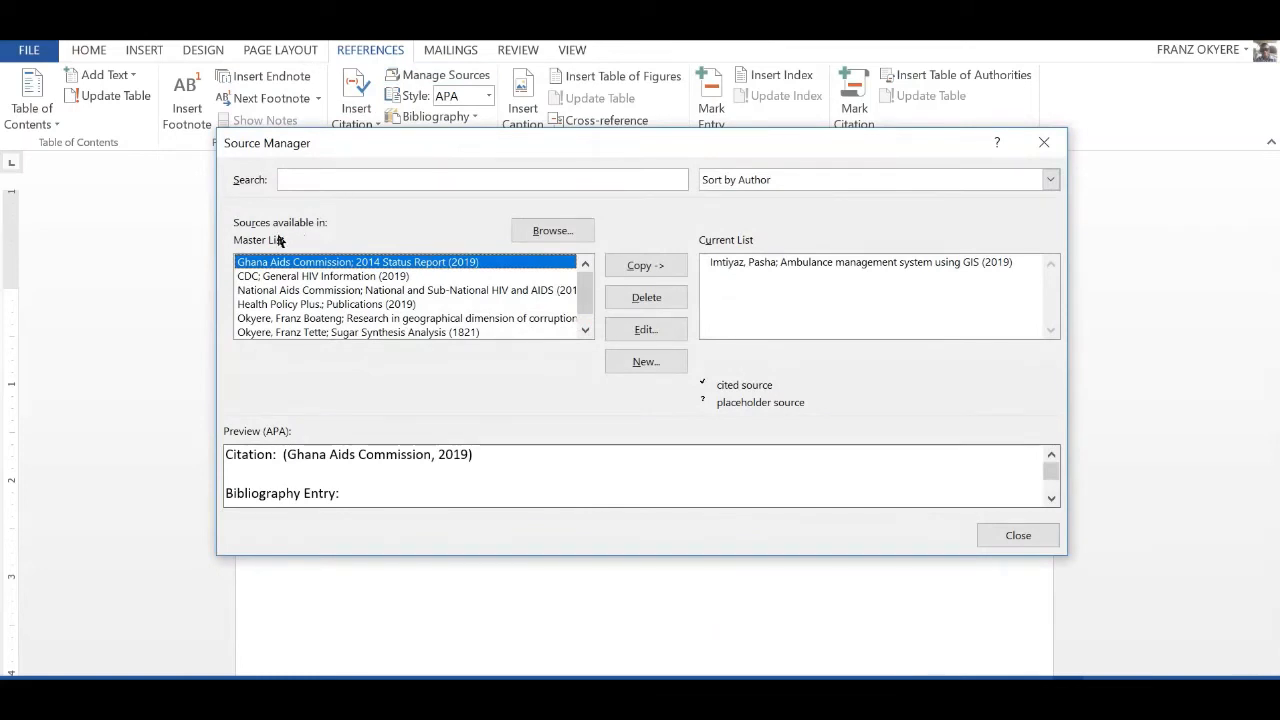
left_click(787, 262)
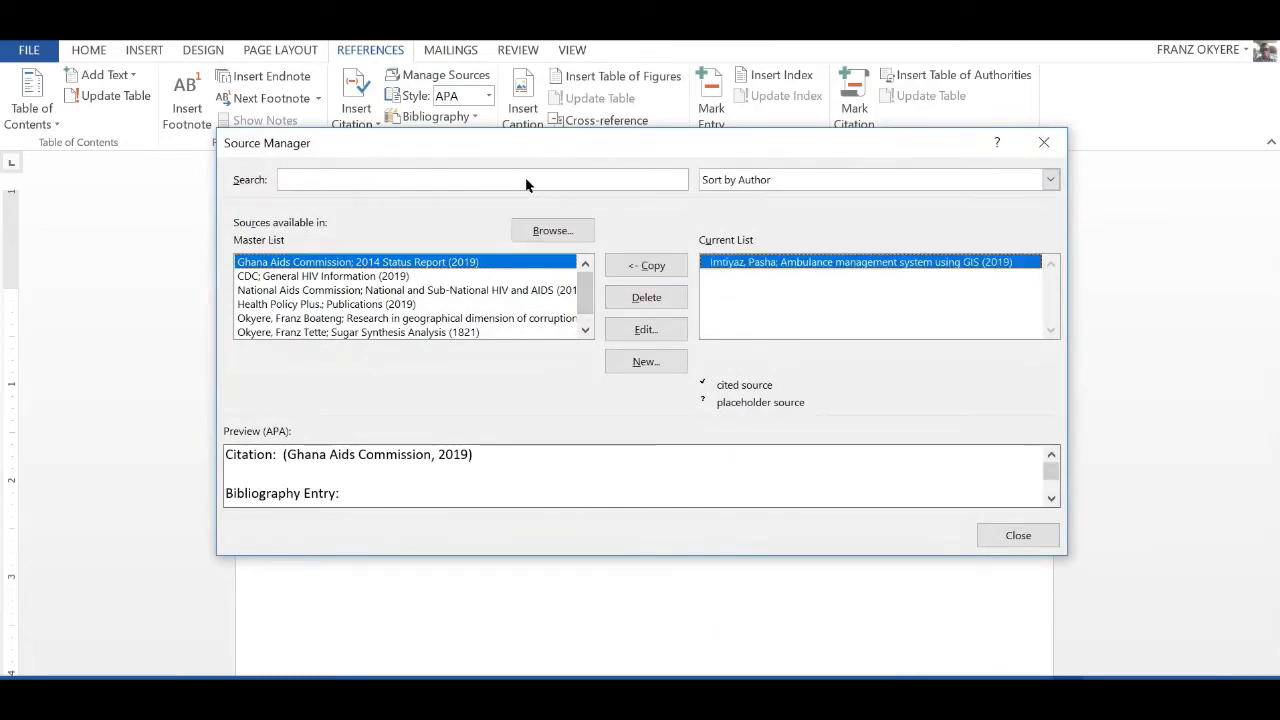
left_click(646, 297)
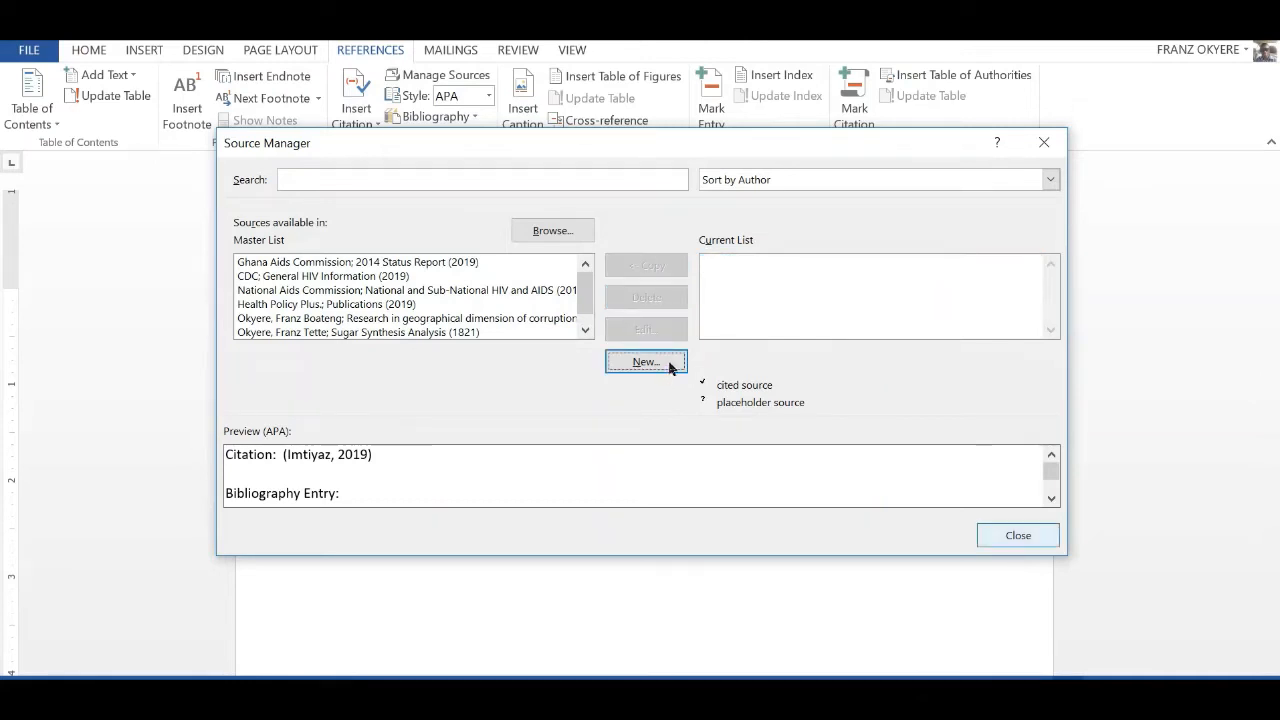
left_click(1016, 535)
Start a new APA source for a citation at the end of the passage
left_click(366, 117)
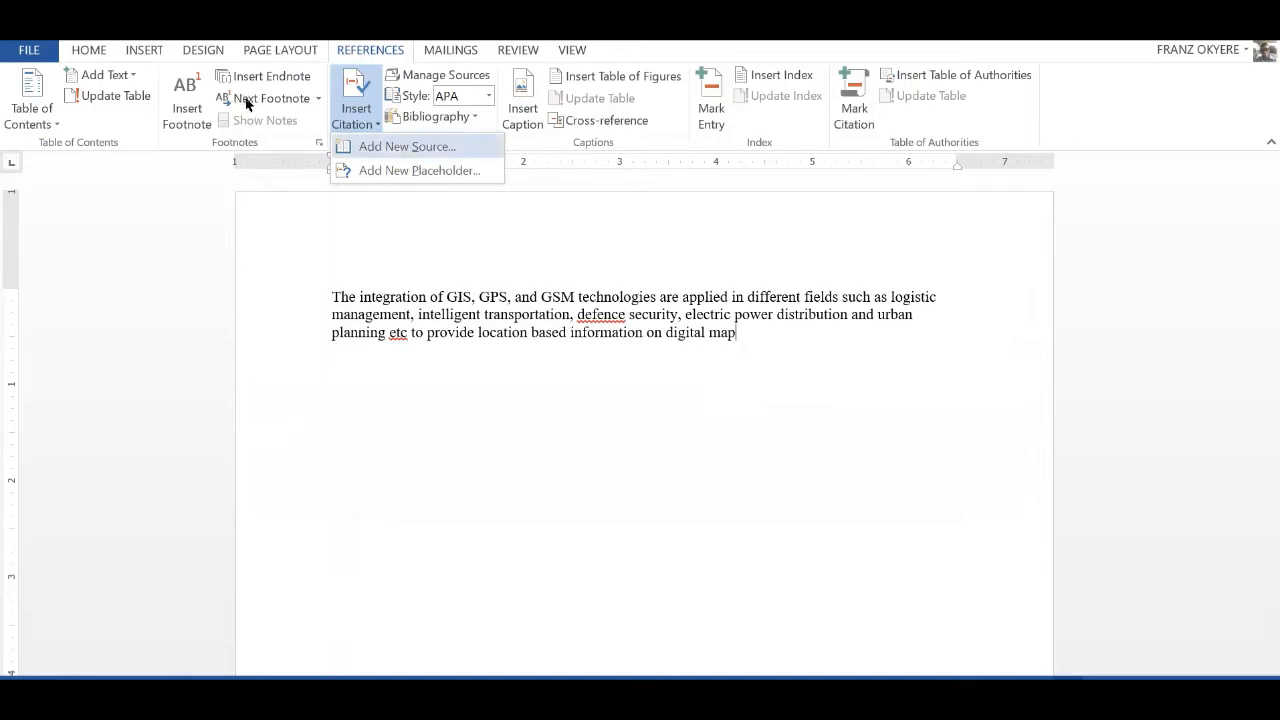
left_click(407, 146)
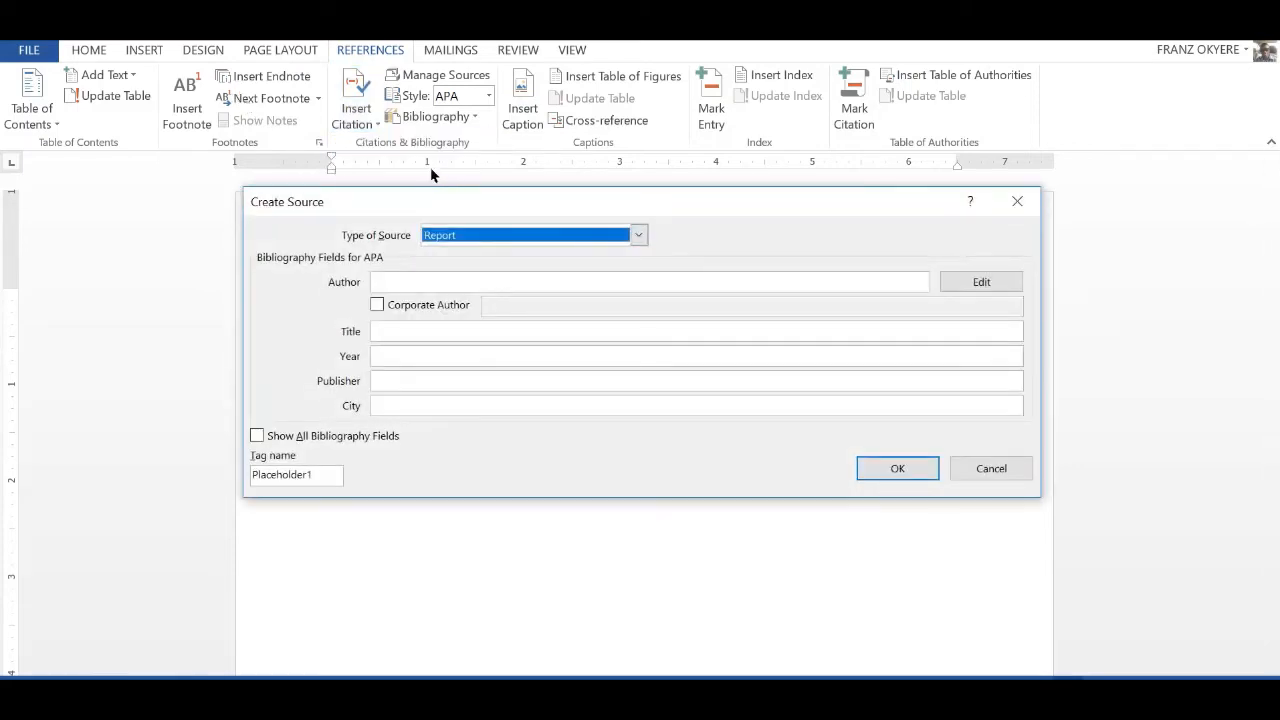
left_click(638, 235)
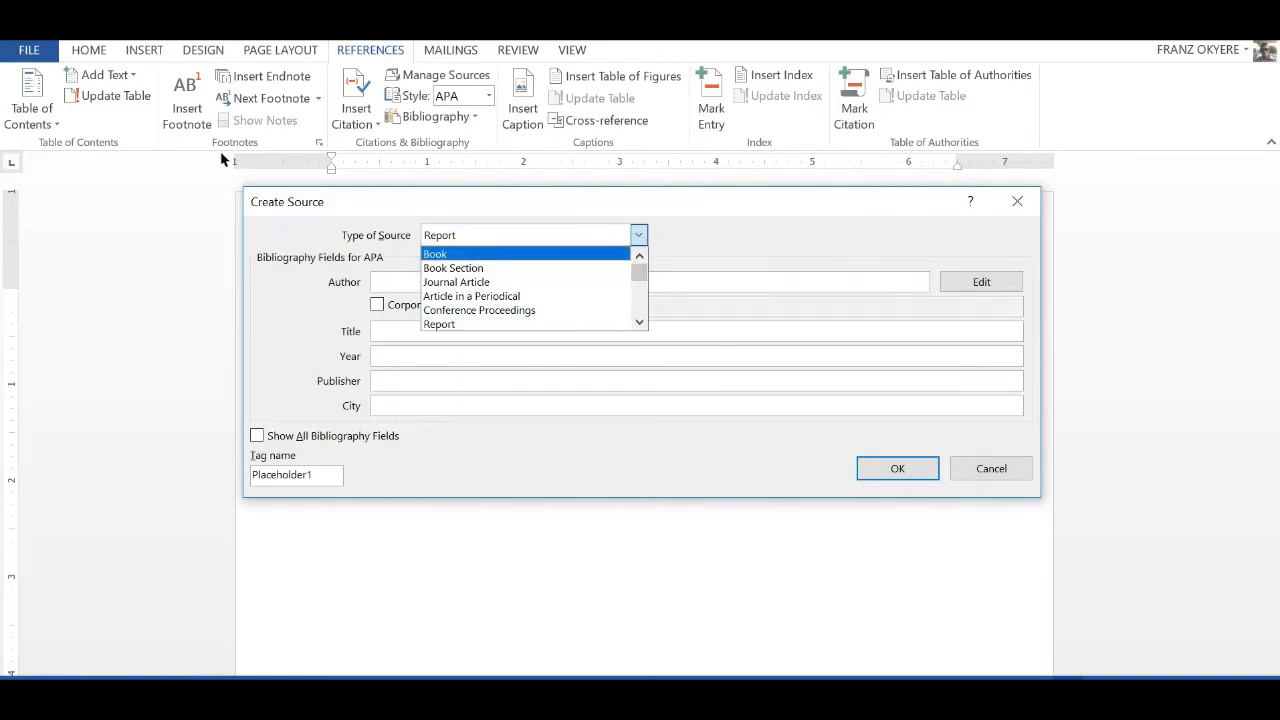
left_click(266, 153)
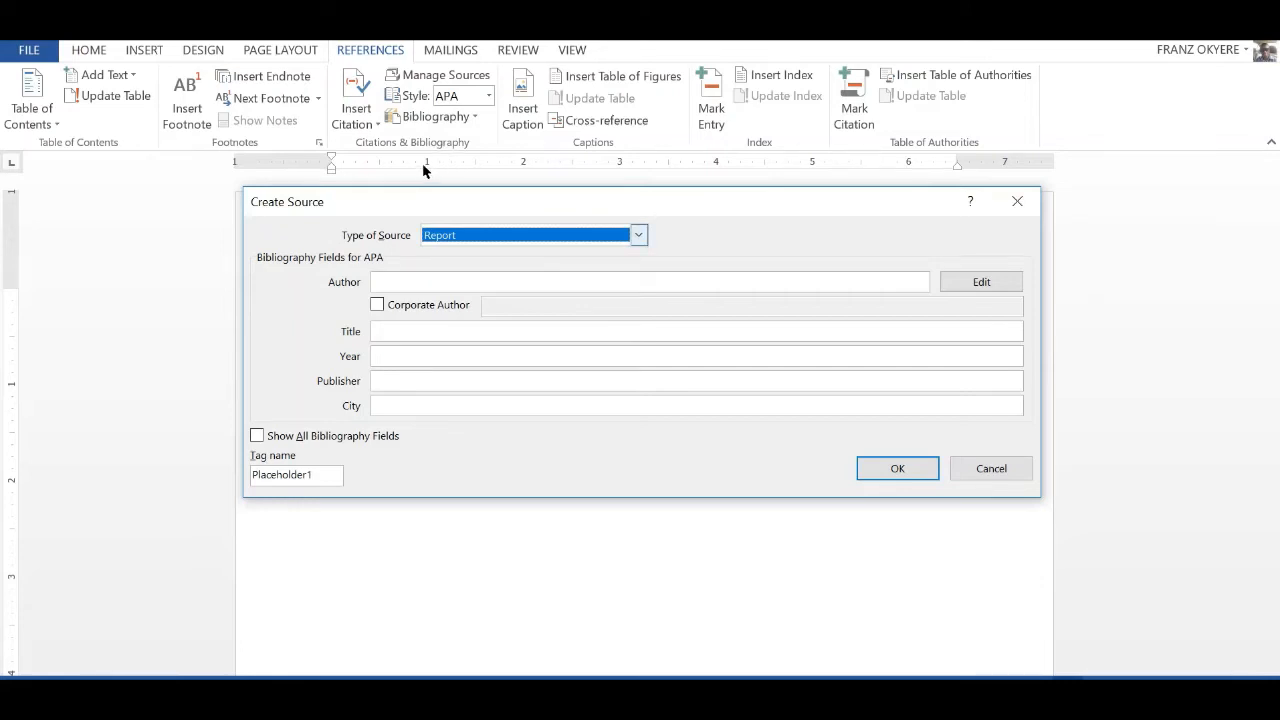
Examine the available source types from Book through Report for the new source
key("alt+Down")
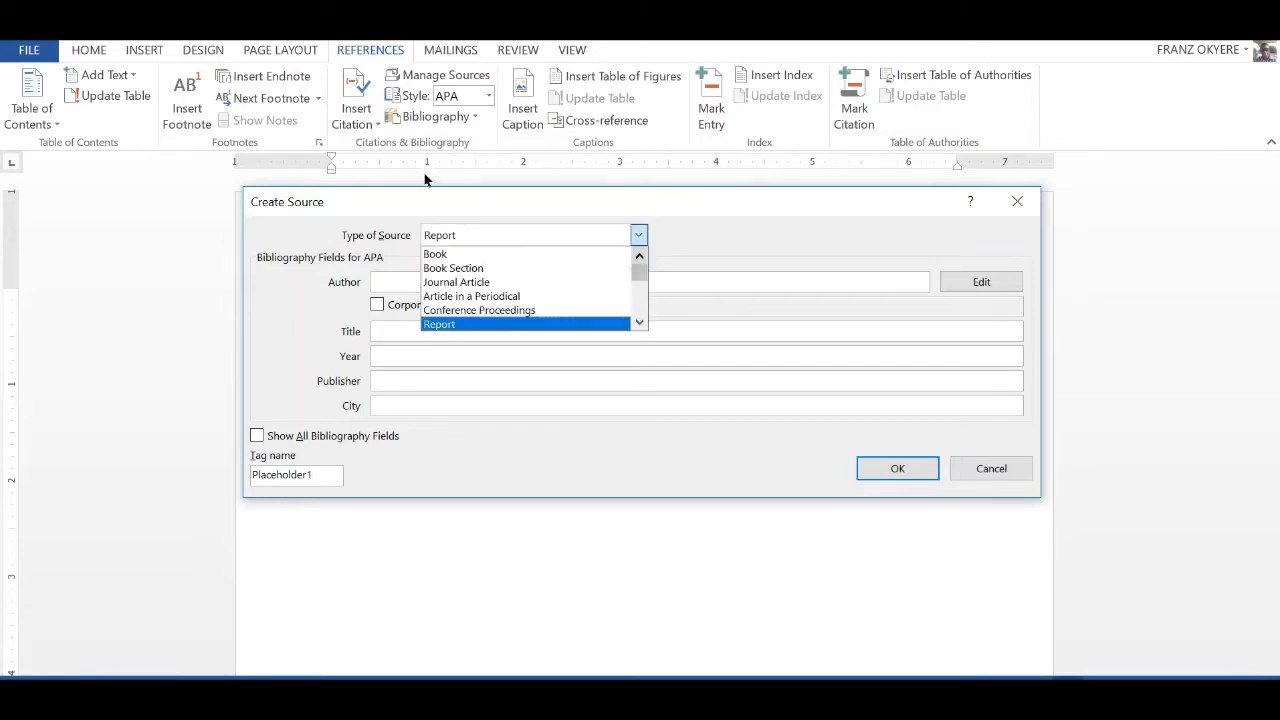
key("Up")
key("Up")
key("Up")
key("Up")
key("Up")
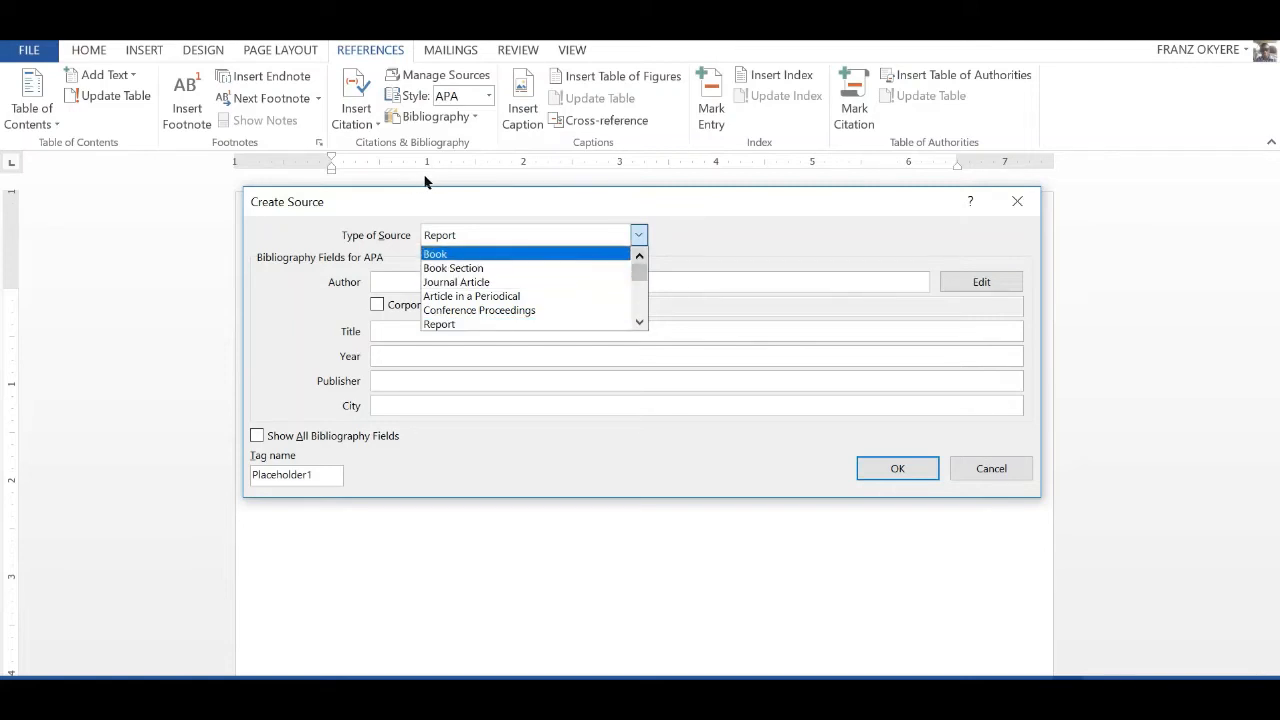
key("Down")
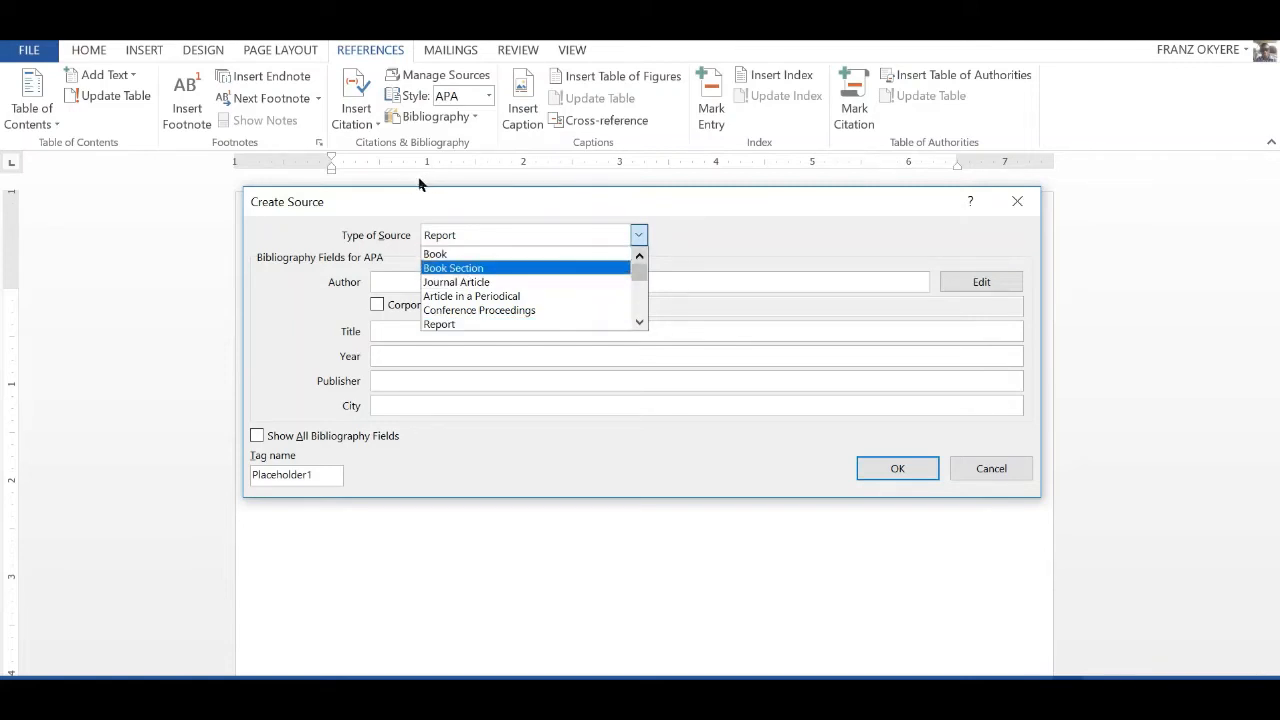
key("Up")
key("Escape")
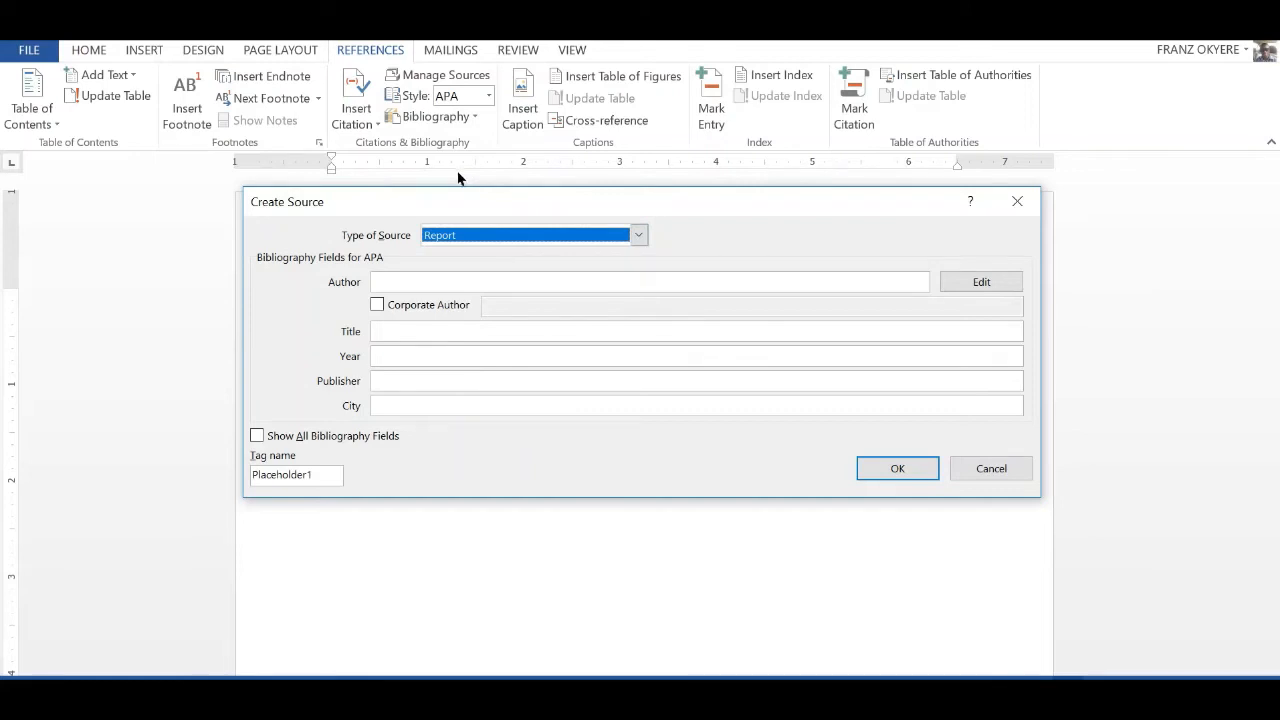
key("alt+Down")
key("Home")
key("Down")
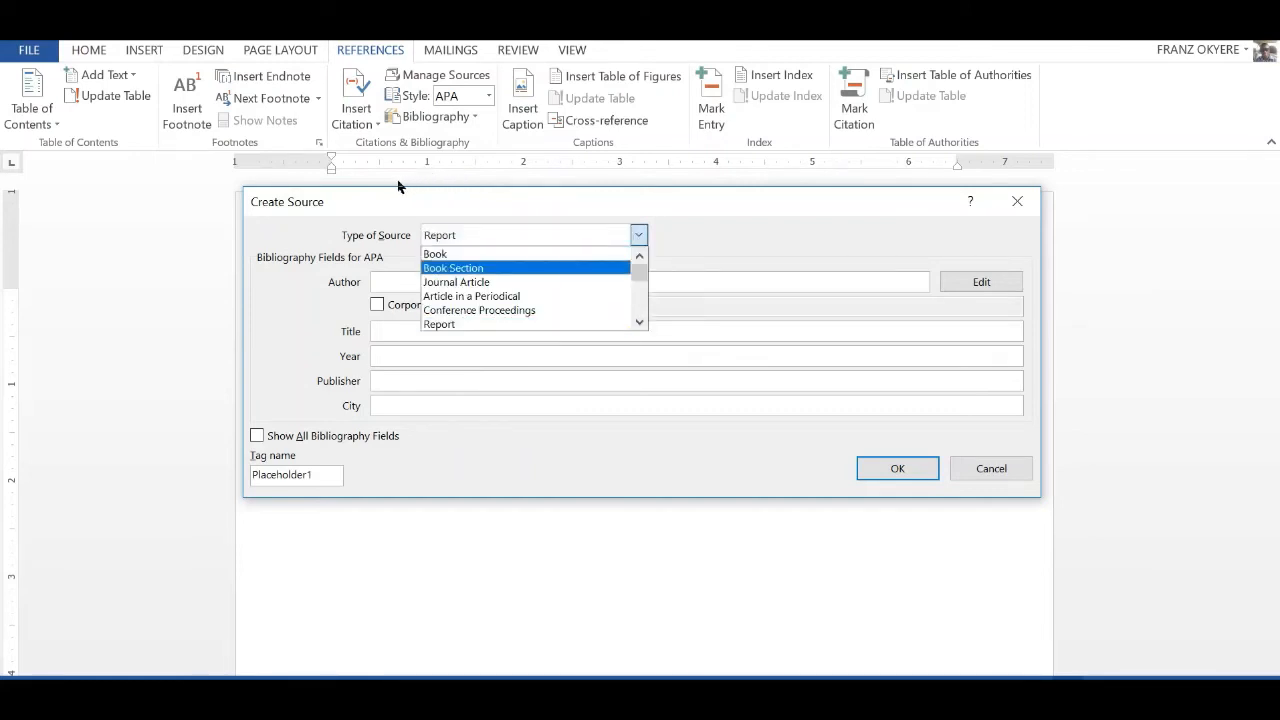
key("Down")
key("Down")
key("Up")
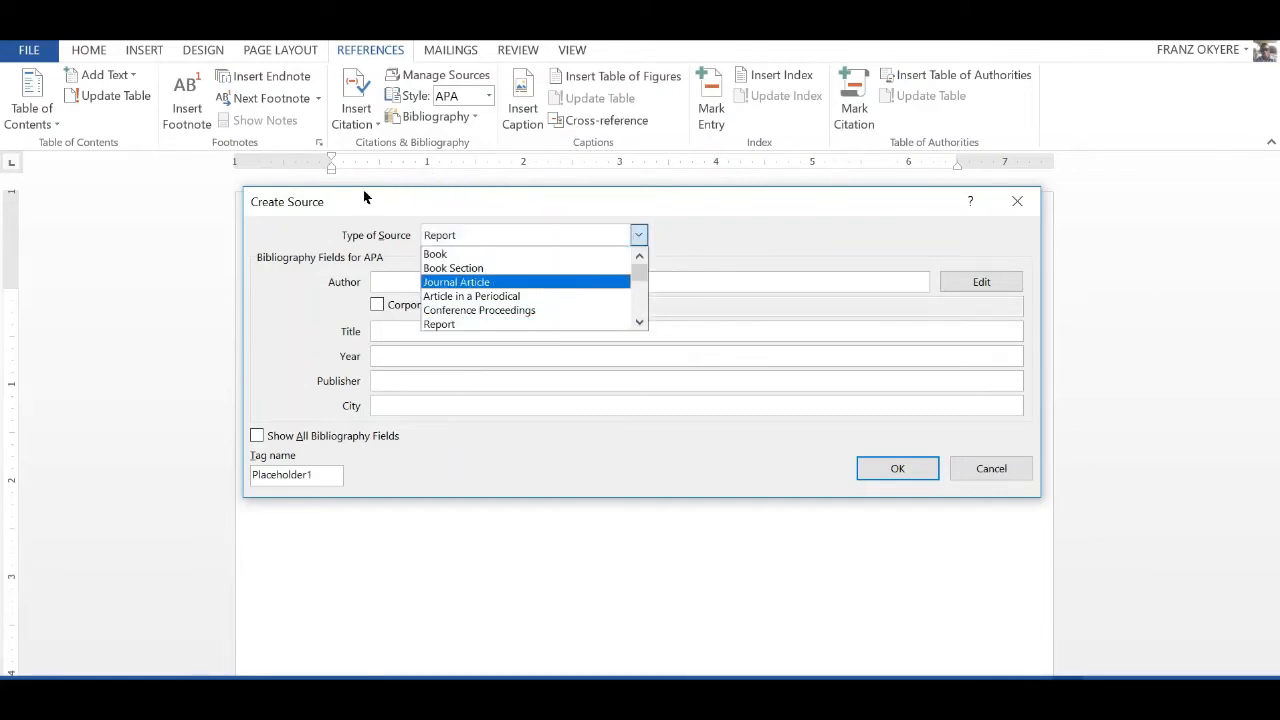
key("Down")
key("Down")
key("Down")
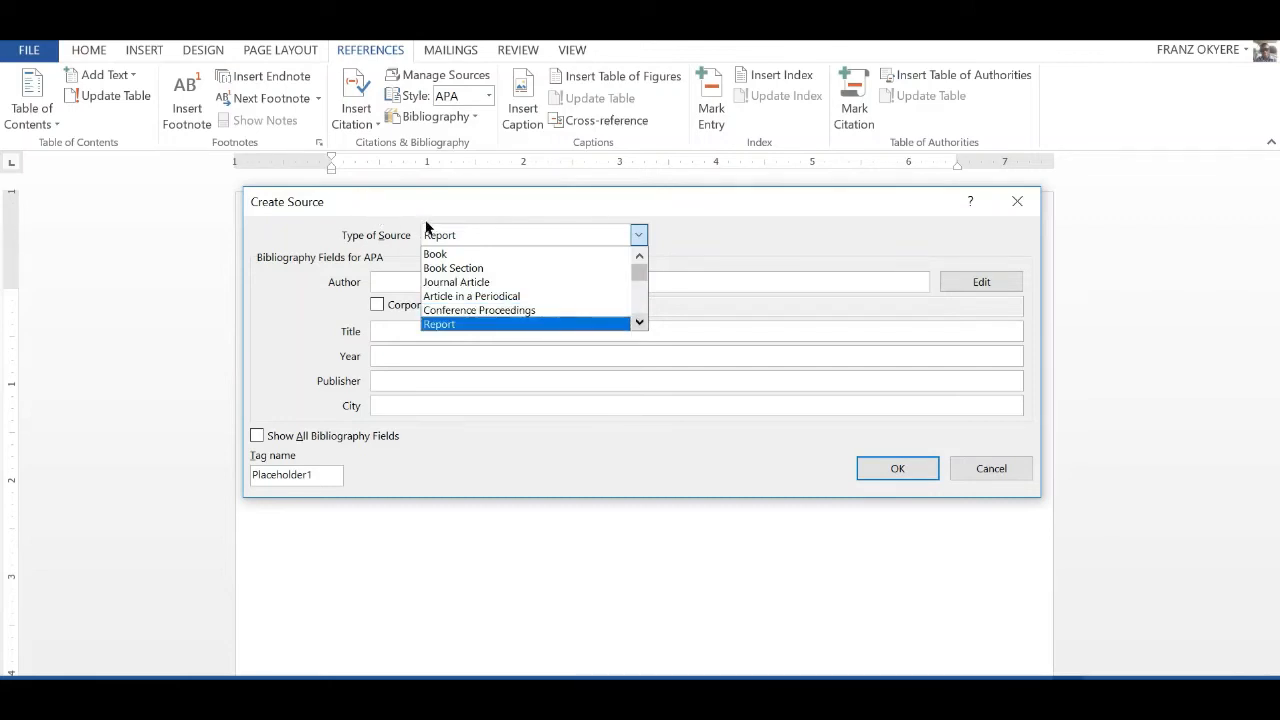
key("Down")
Examine the remaining source types down to Miscellaneous, including Case, Patent, Interview and Film
scroll(426, 228, "down", 7)
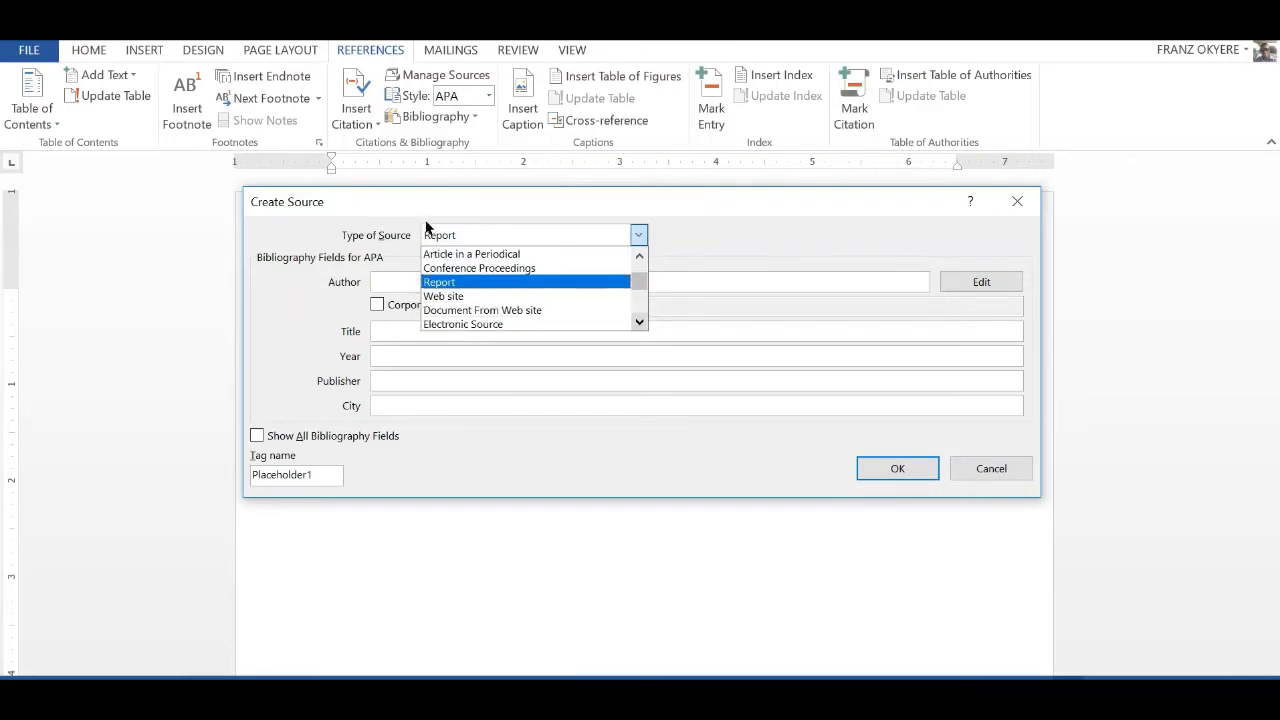
left_click(639, 322)
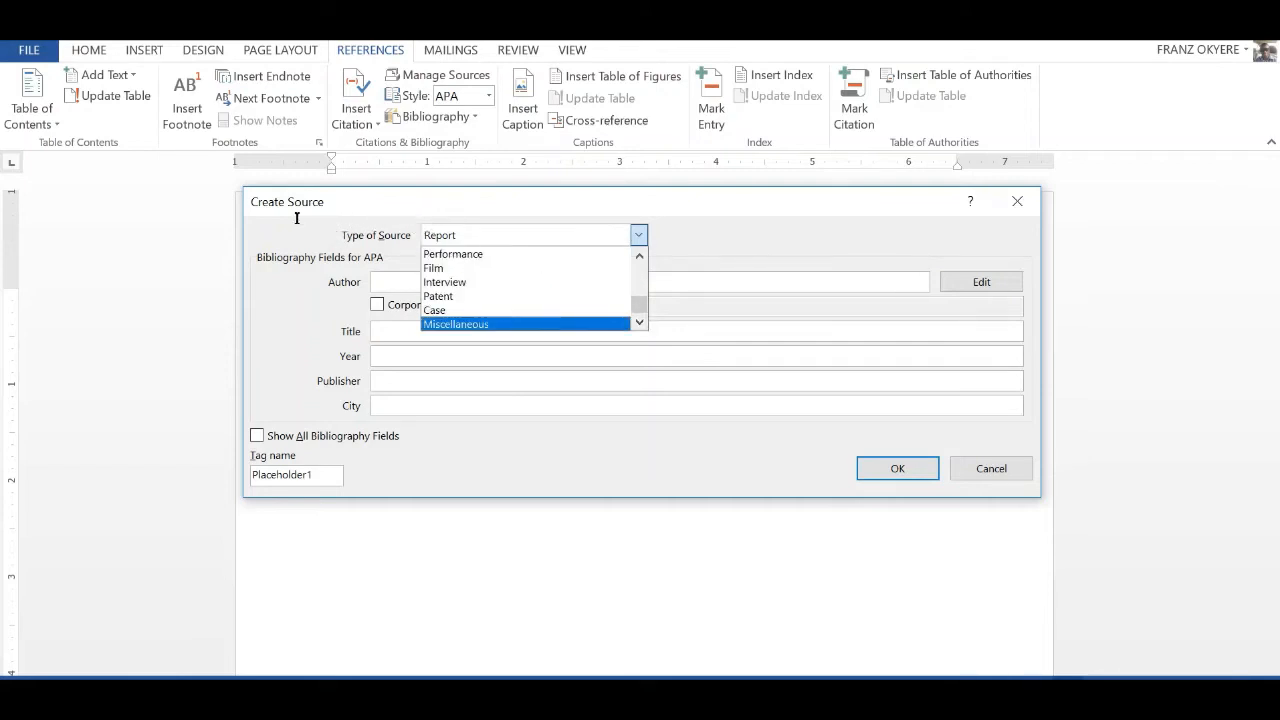
key("Up")
key("Up")
key("Down")
key("Down")
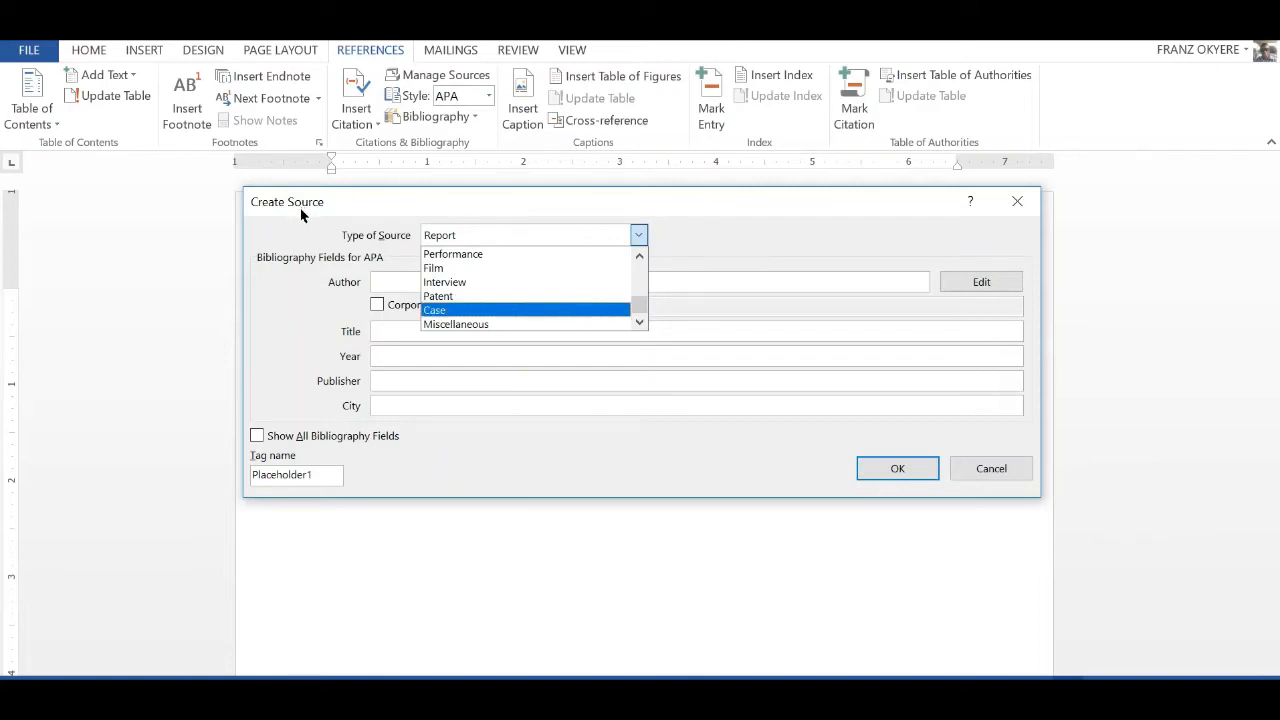
key("Up")
key("Up")
key("Up")
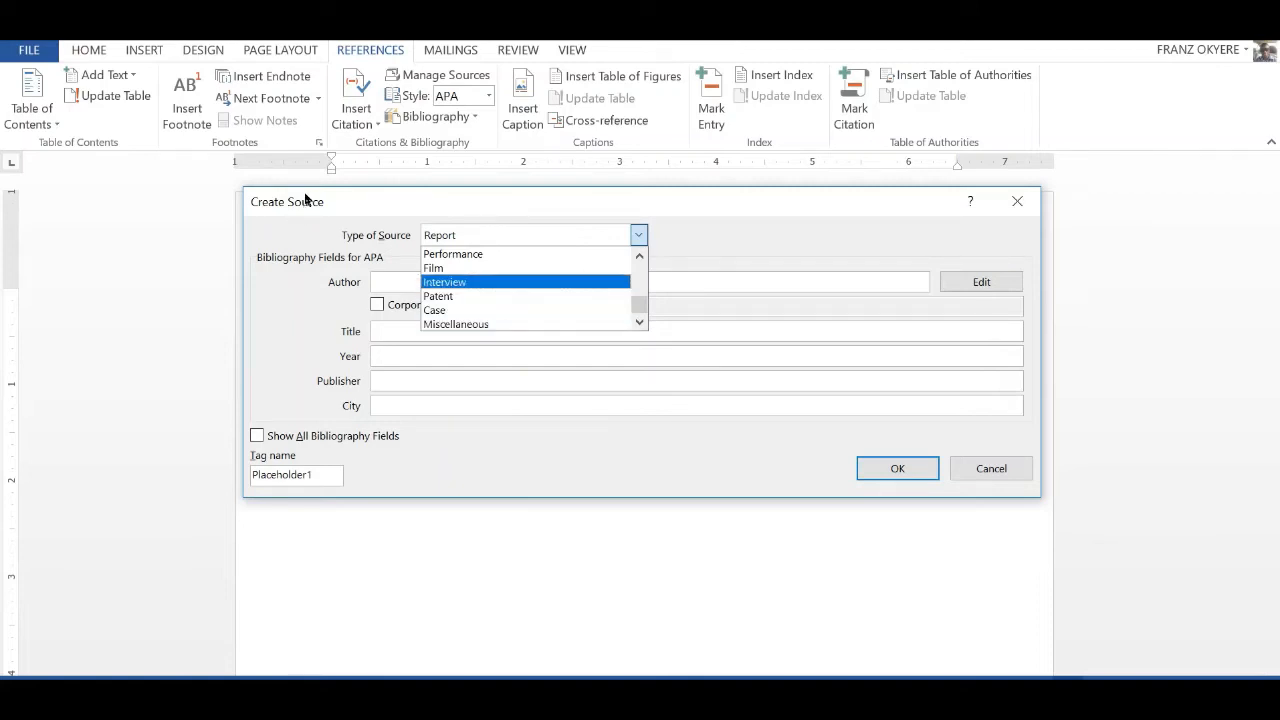
left_click(640, 256)
left_click(640, 256)
left_click(640, 256)
left_click(640, 256)
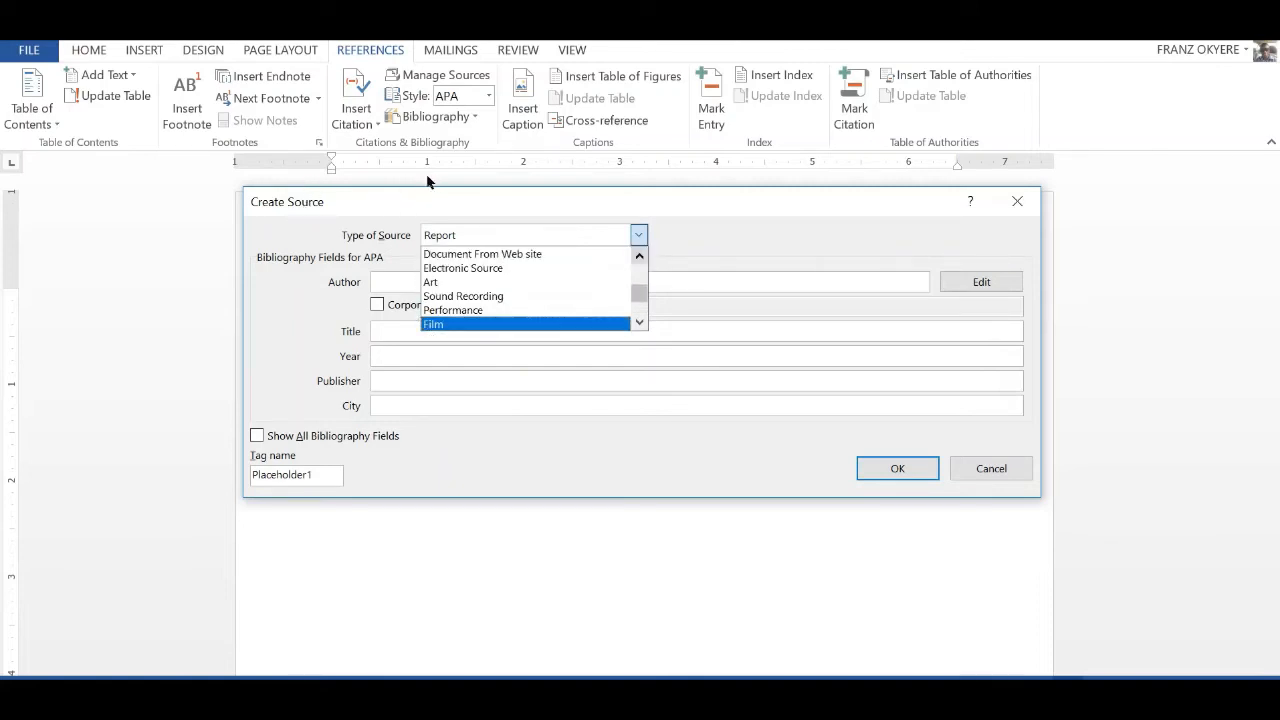
Switch the new source's type to Book after comparing it with Book Section and Journal Article
left_click(640, 256)
left_click(640, 256)
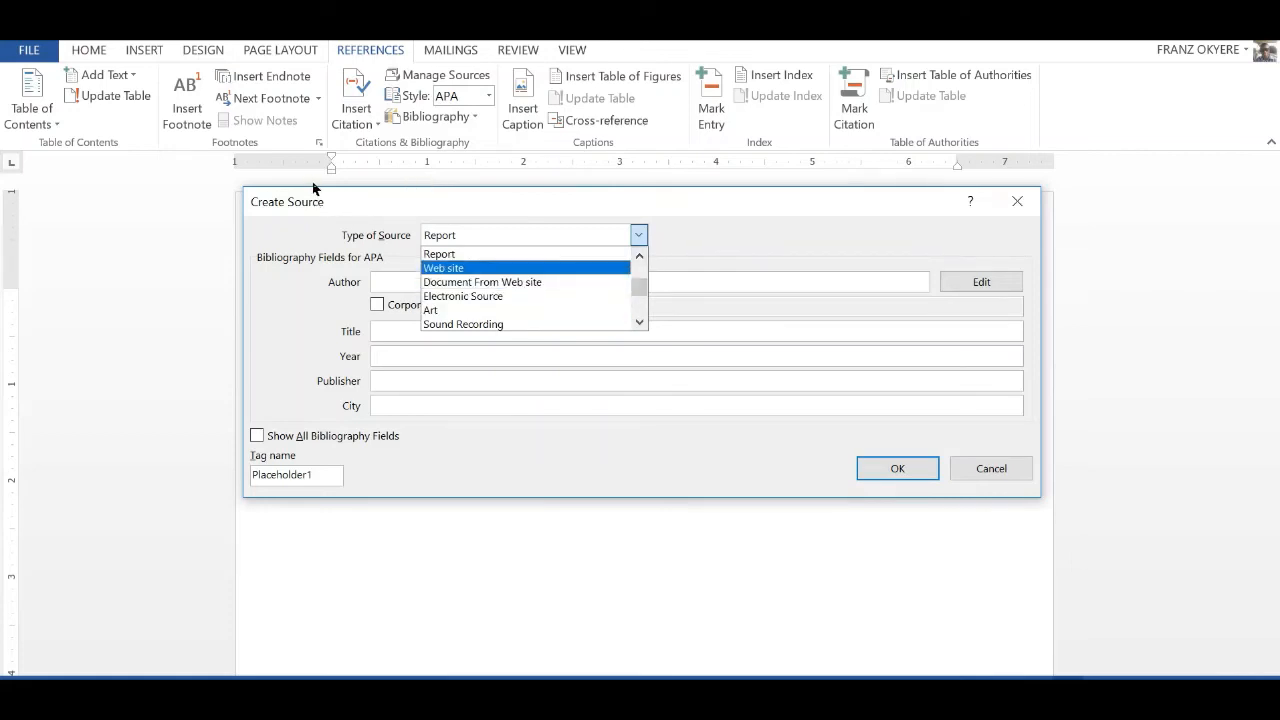
left_click(640, 269)
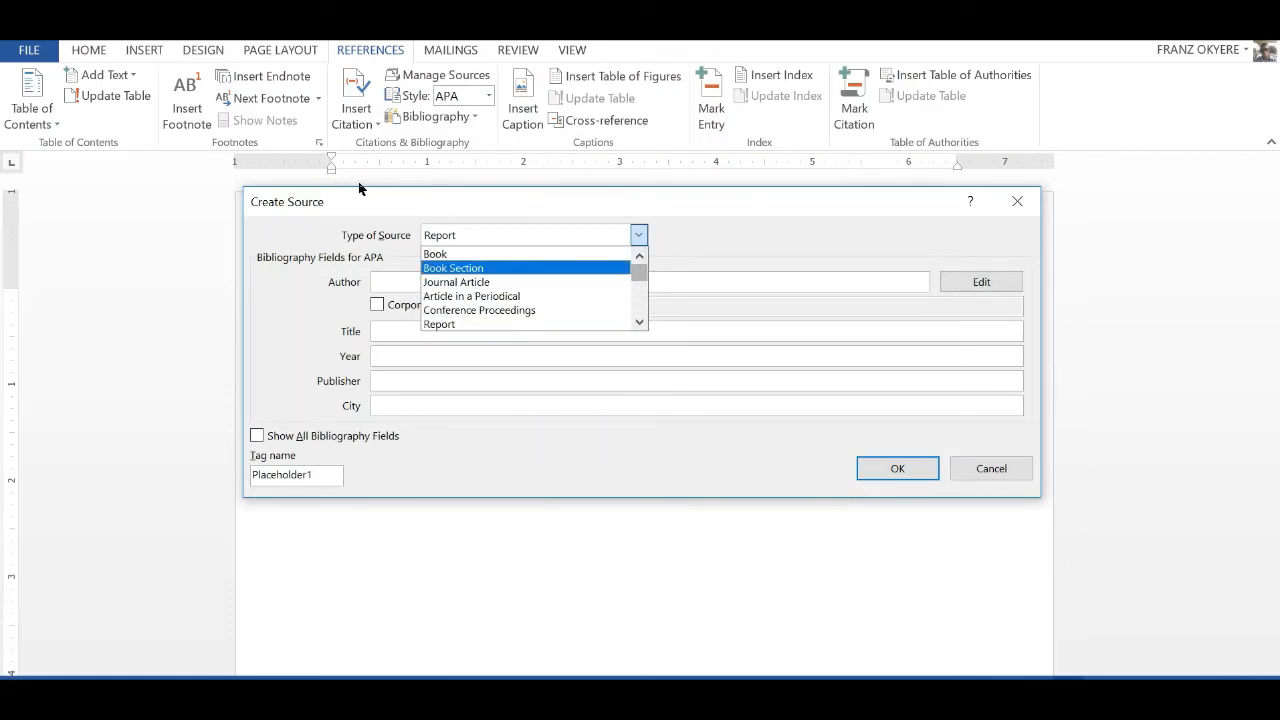
left_click(440, 254)
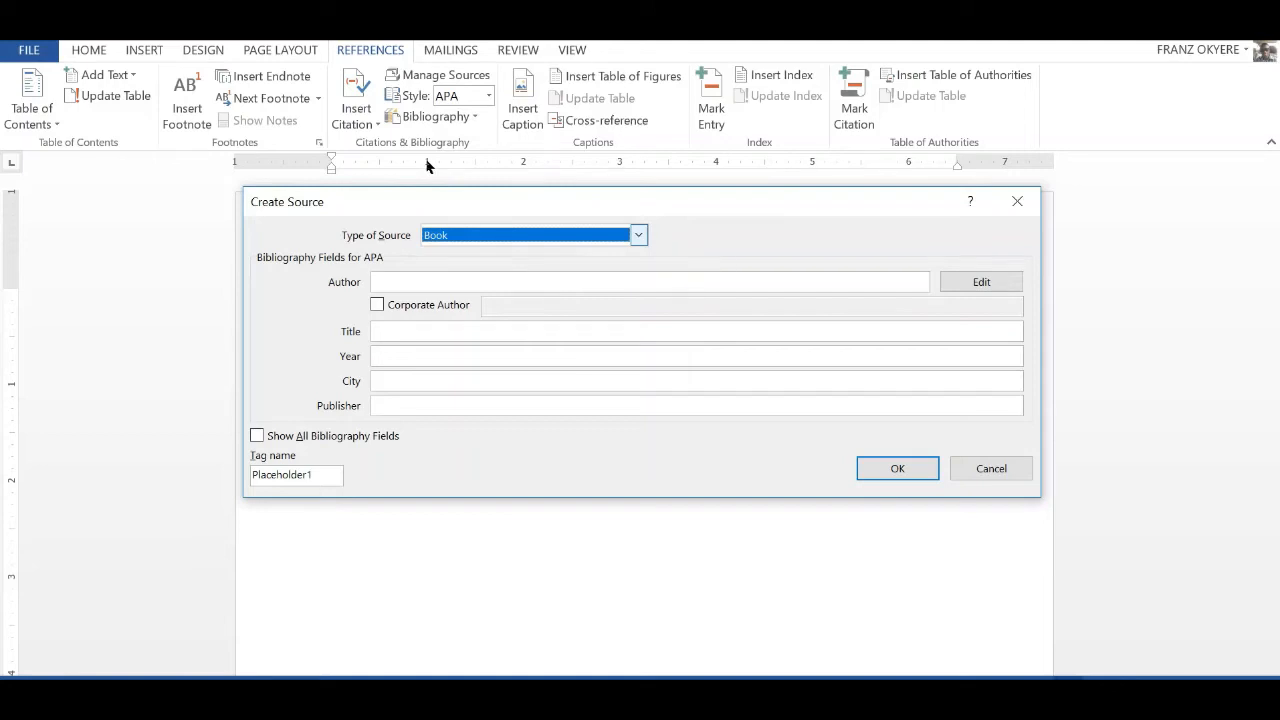
key("alt+Down")
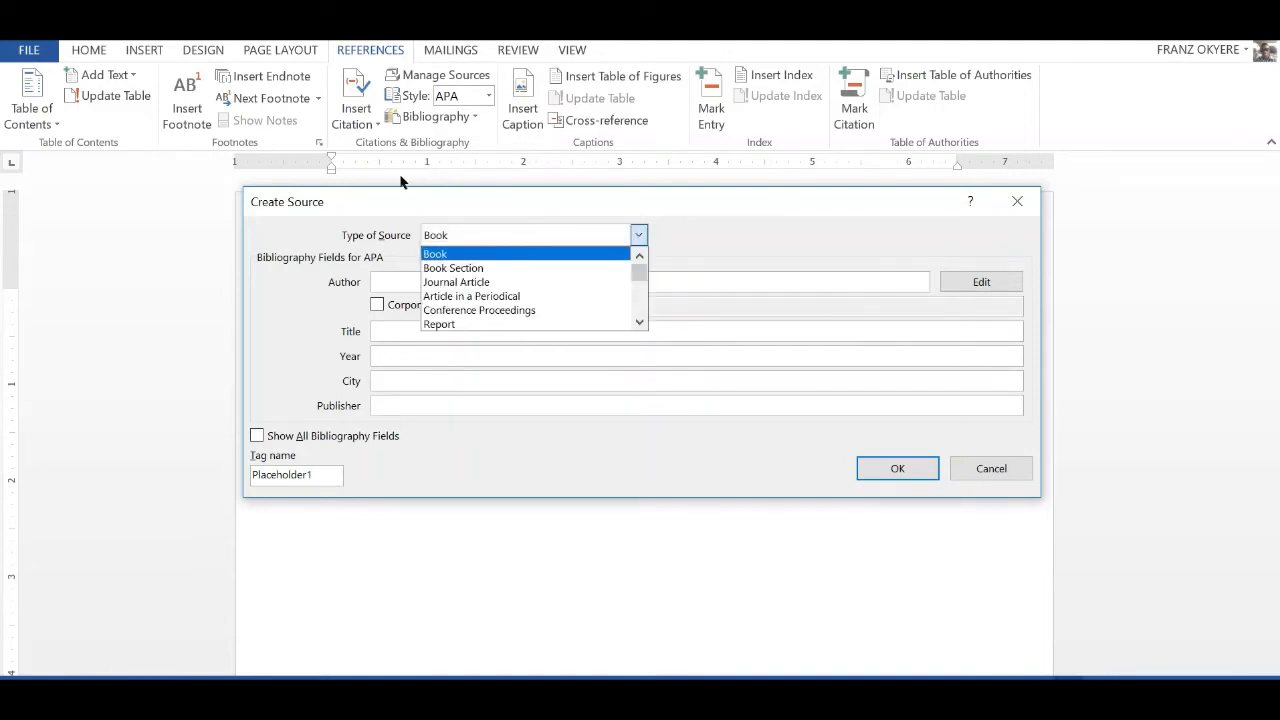
key("Down")
key("Up")
key("Down")
key("Down")
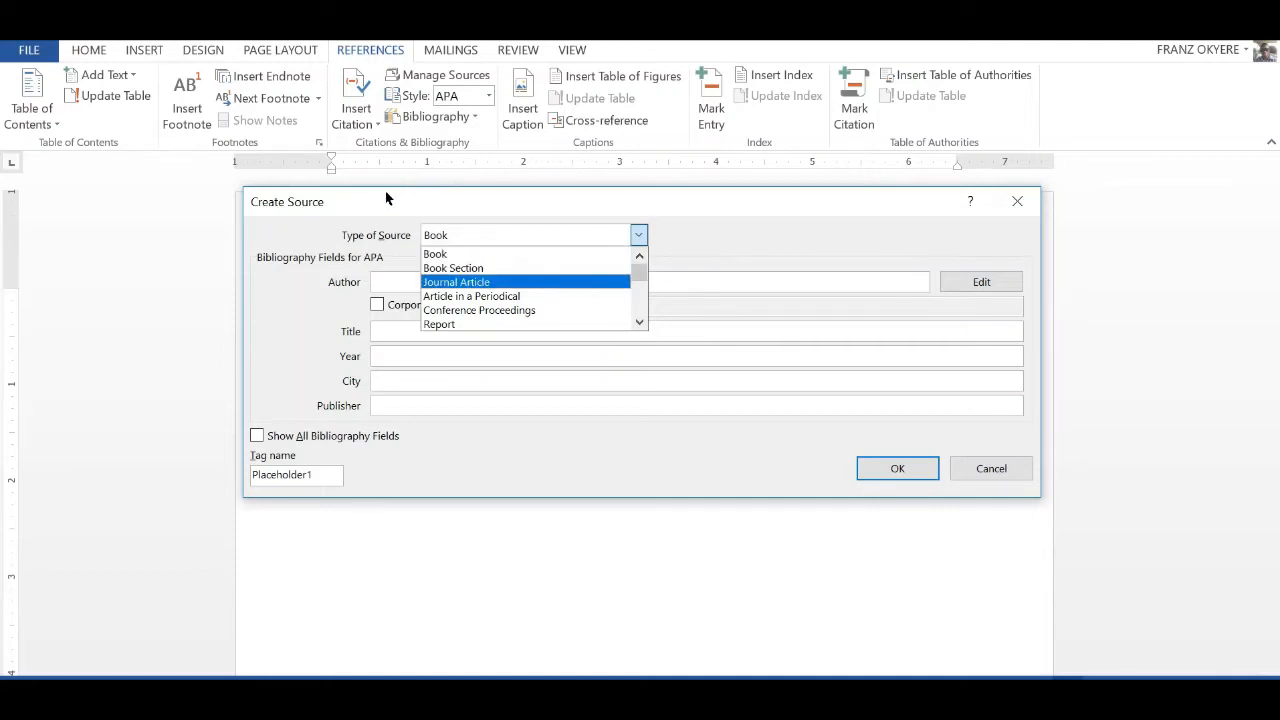
key("Up")
key("Up")
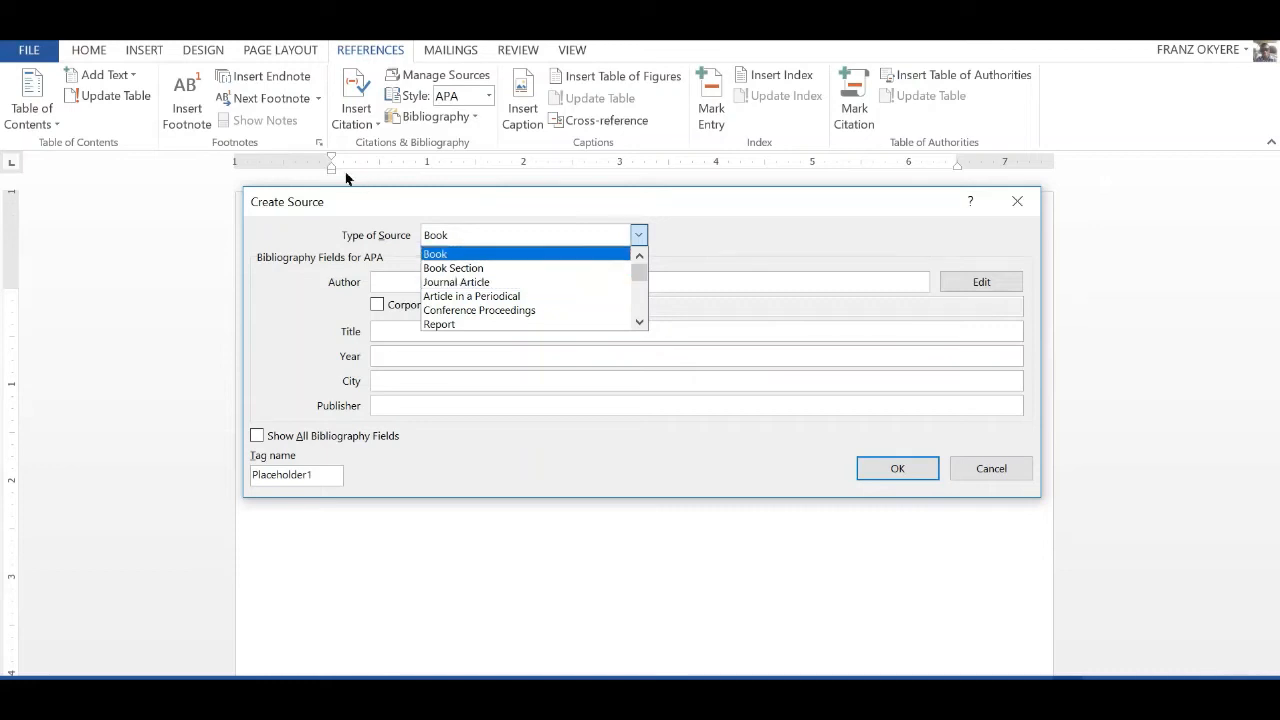
key("Return")
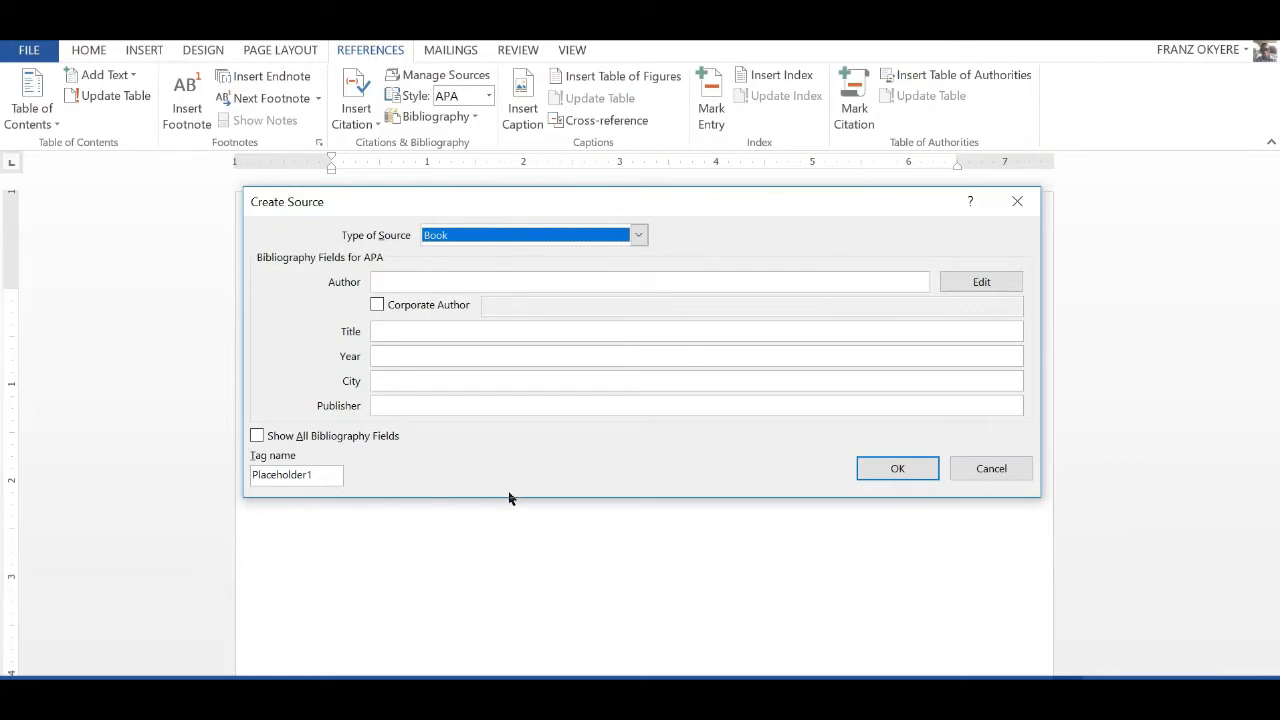
Change the new source's type to Journal Article to bring up its bibliography fields
key("alt+Tab")
key("alt+Down")
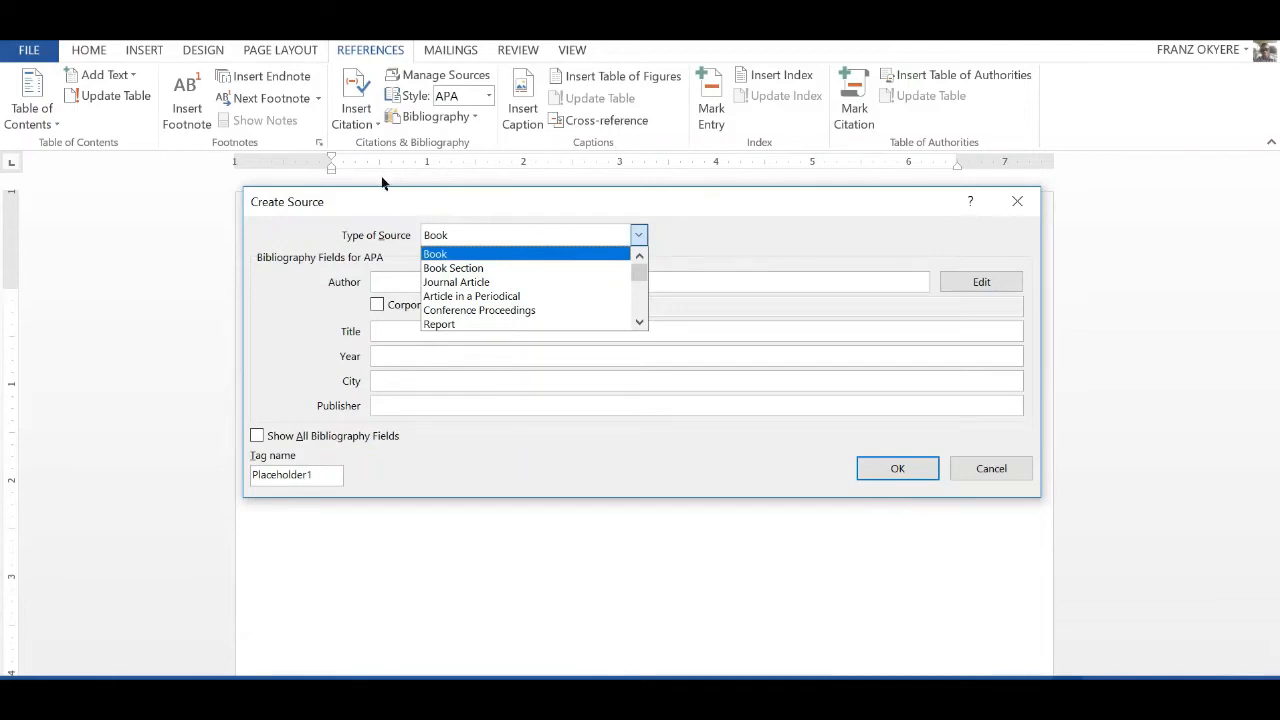
key("Down")
key("Down")
key("Return")
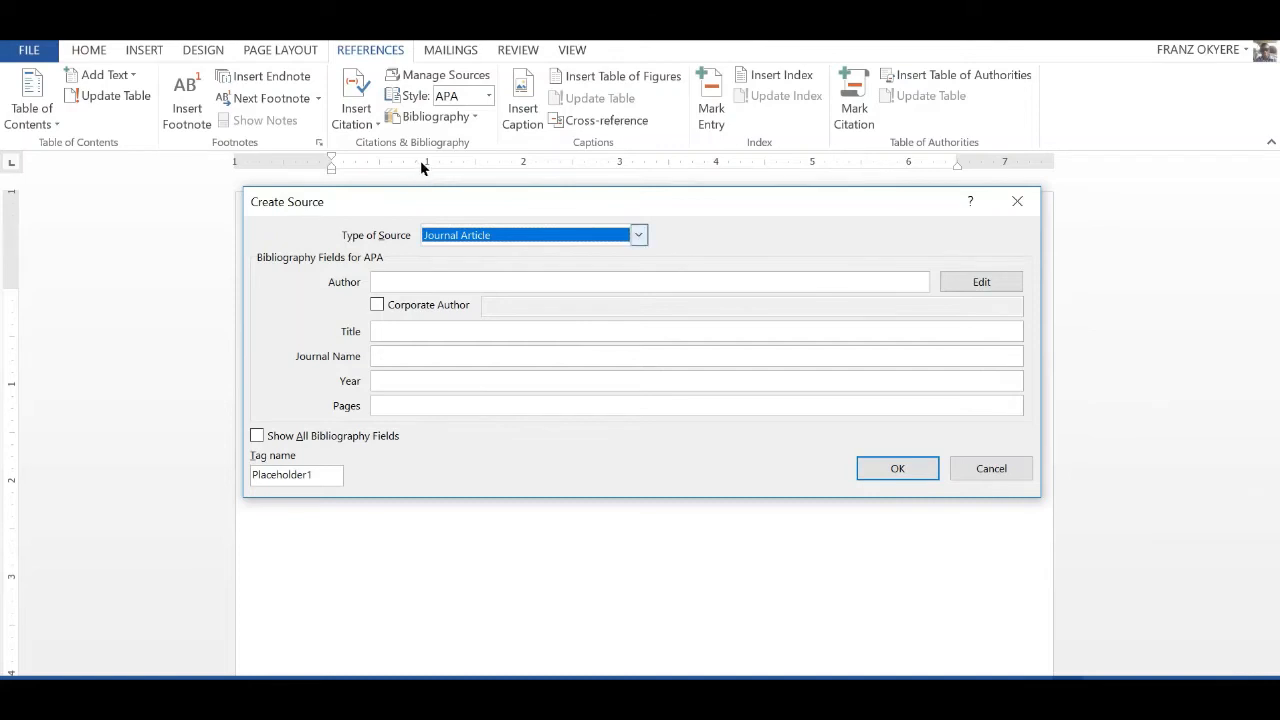
Set the new source's type to Report
key("alt+Down")
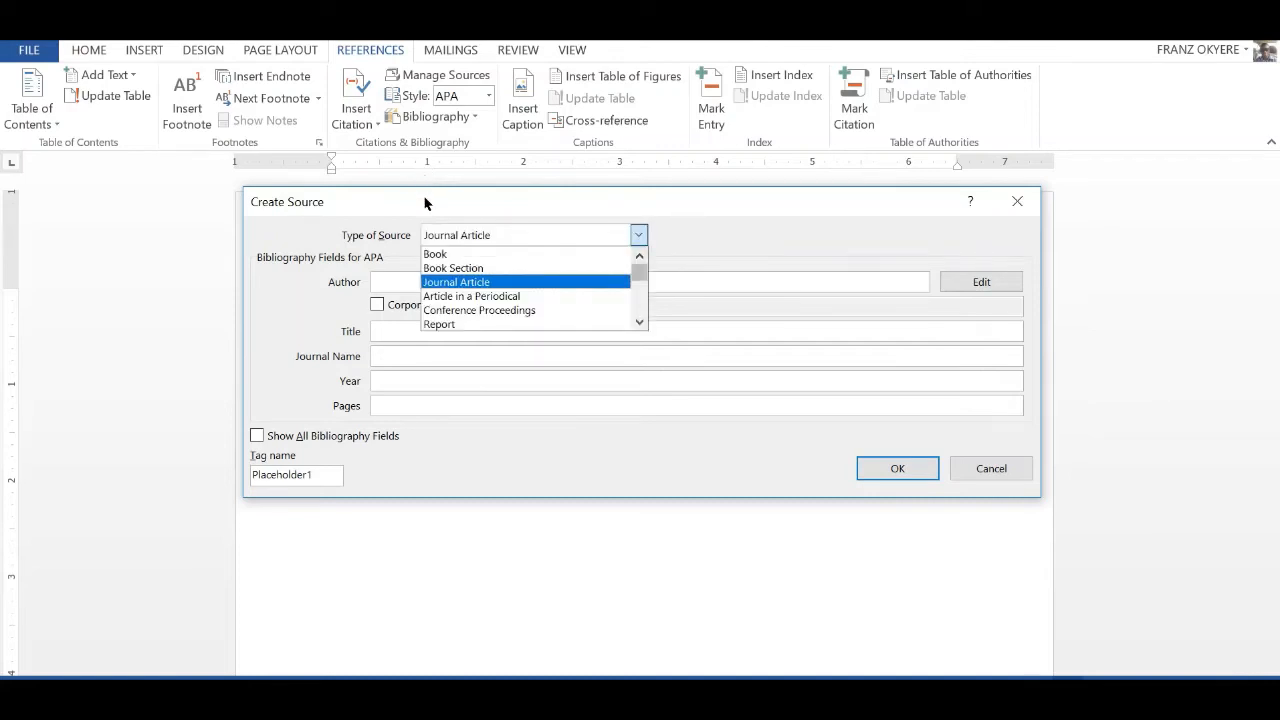
key("Down")
key("Down")
key("Down")
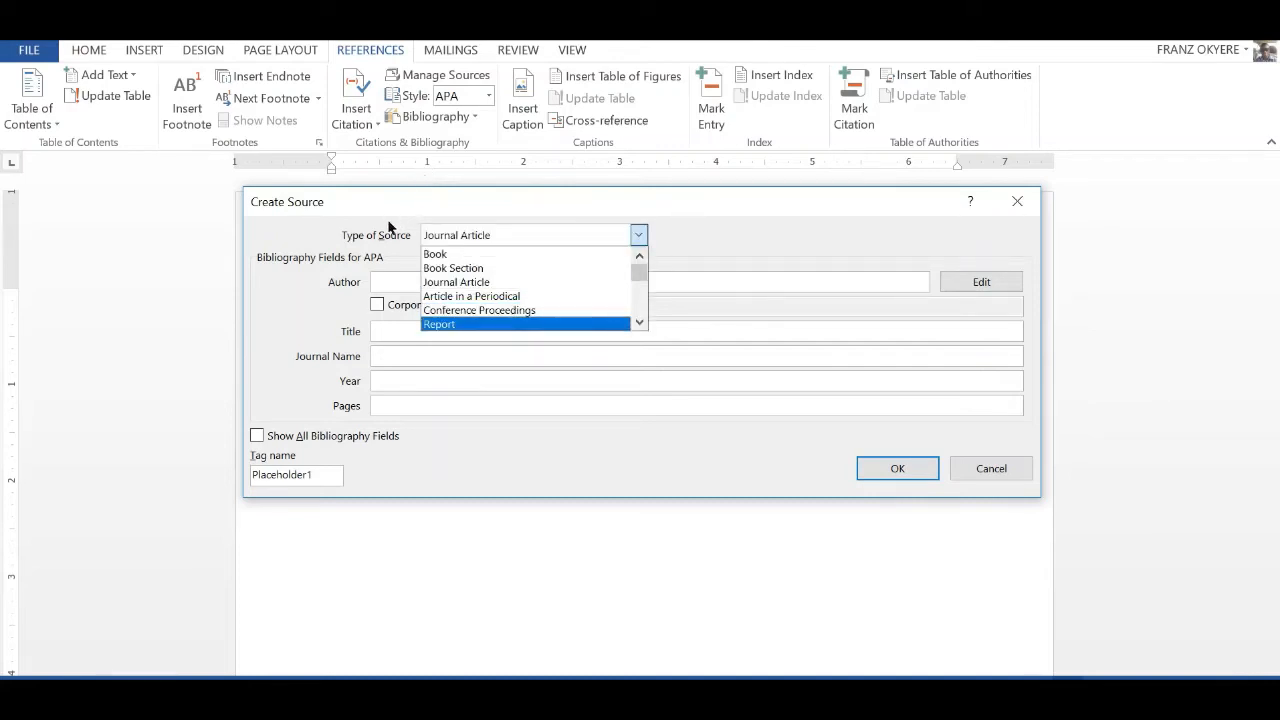
key("Return")
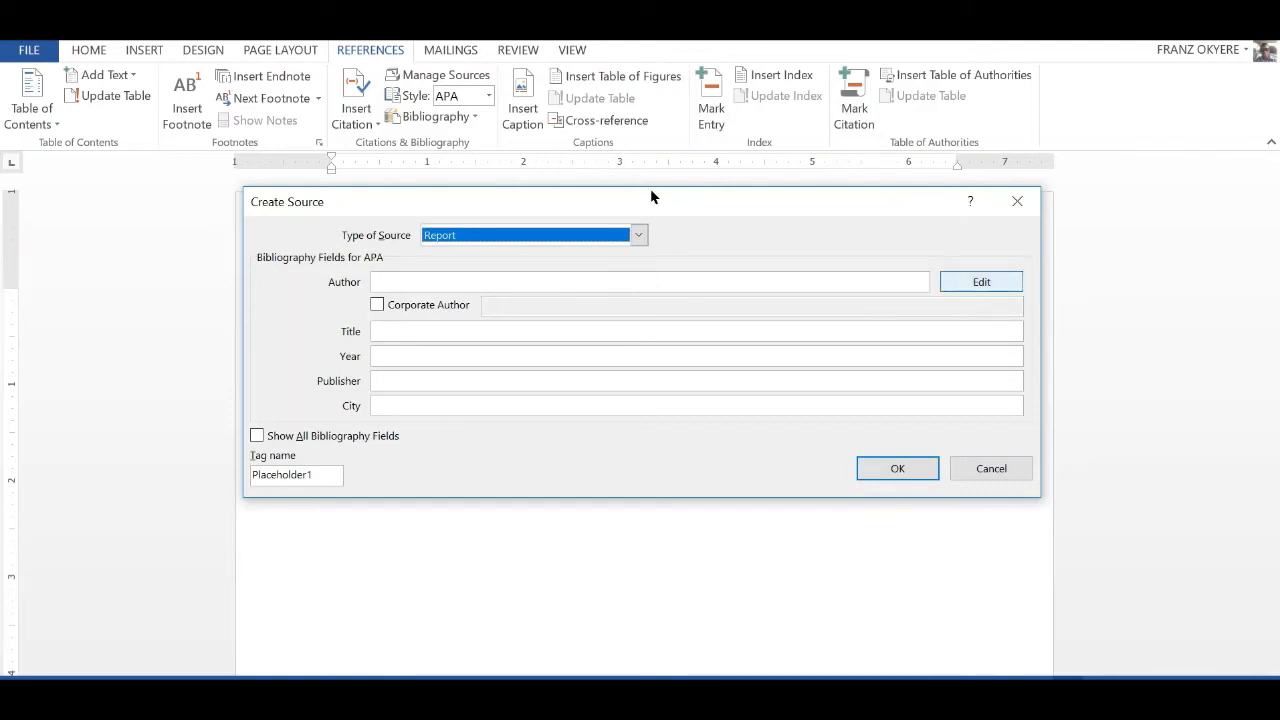
Open the author name editor and fill its last-name field with the author's full name copied from the thesis PDF's title page
key("Tab")
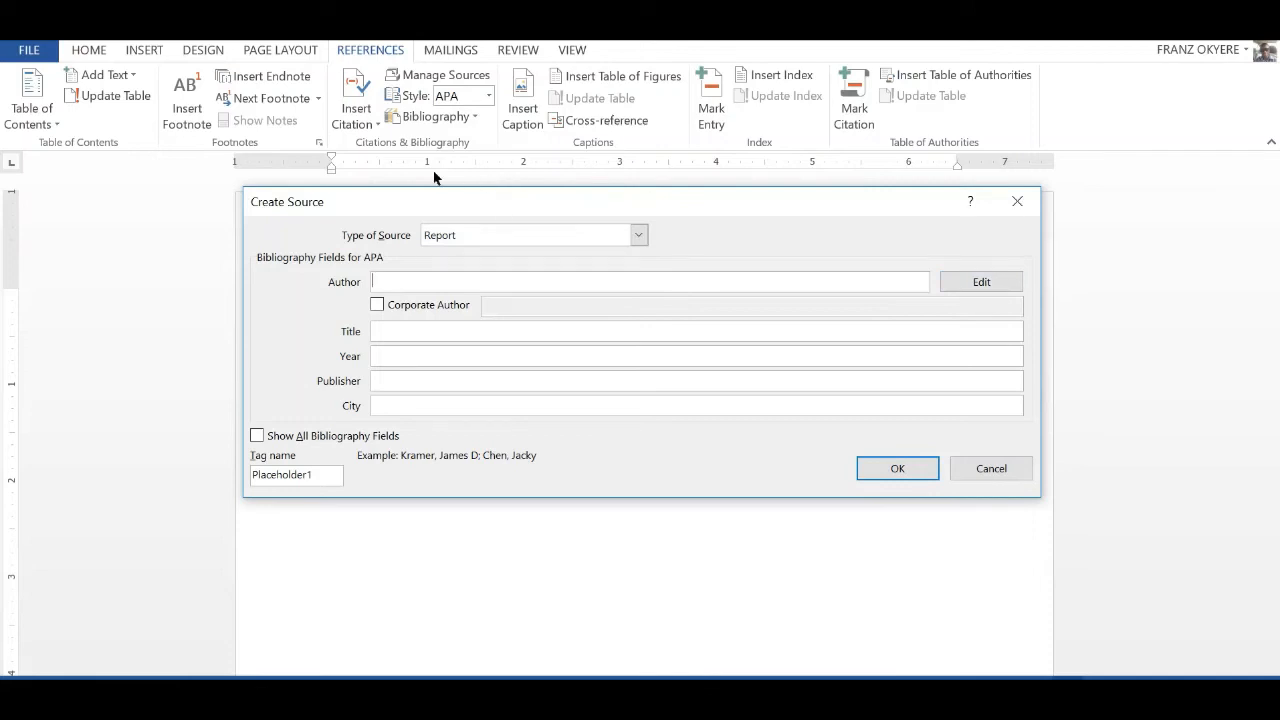
key("Return")
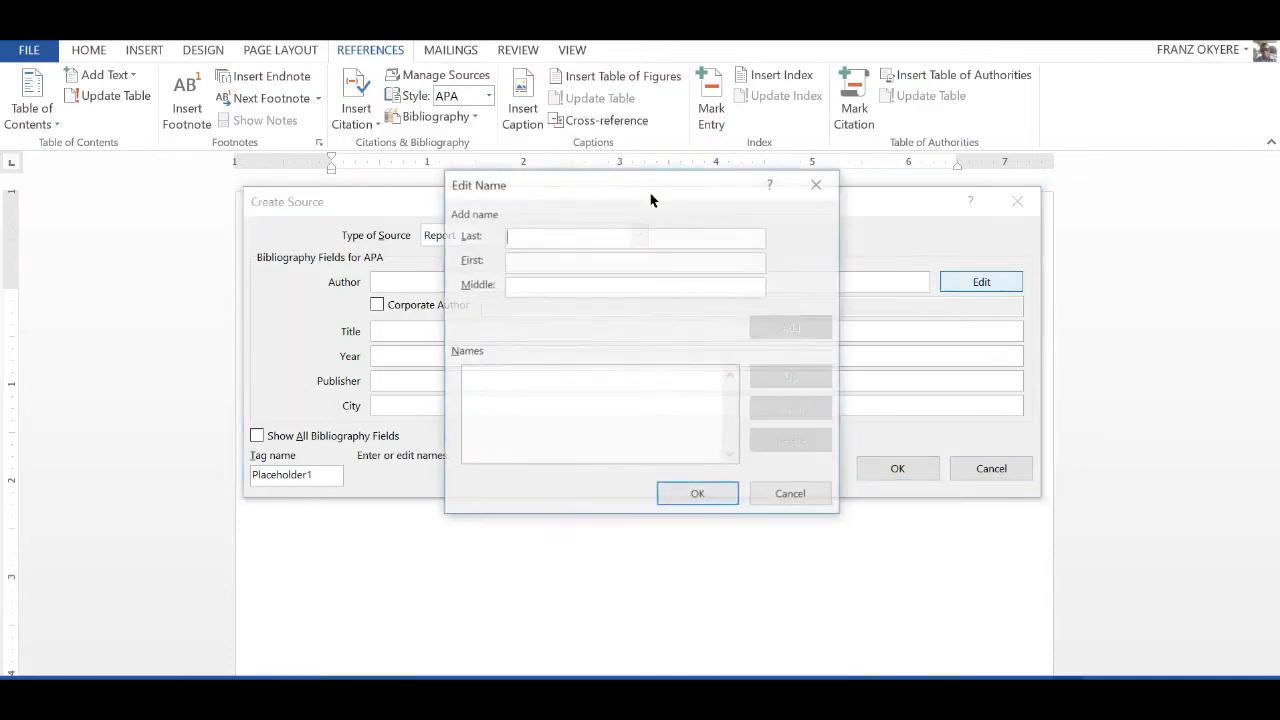
key("alt+Tab")
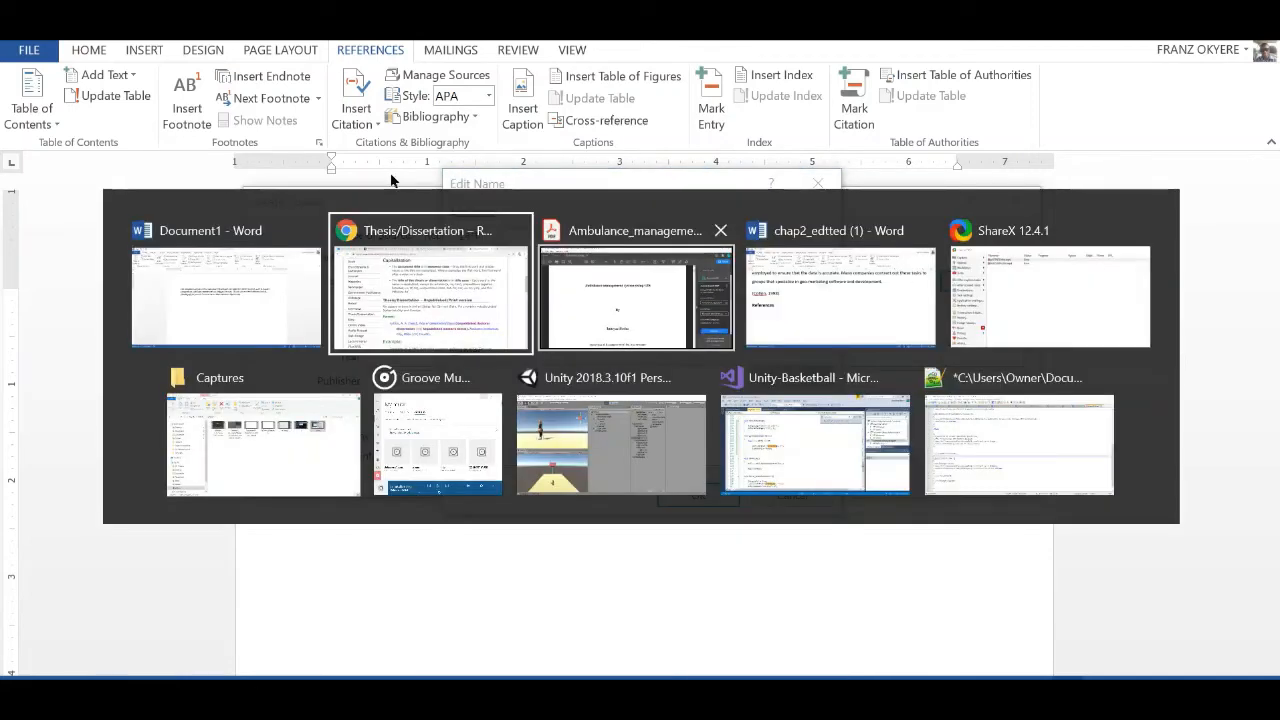
key("Tab")
left_click_drag(446, 561, 588, 561)
key("ctrl+c")
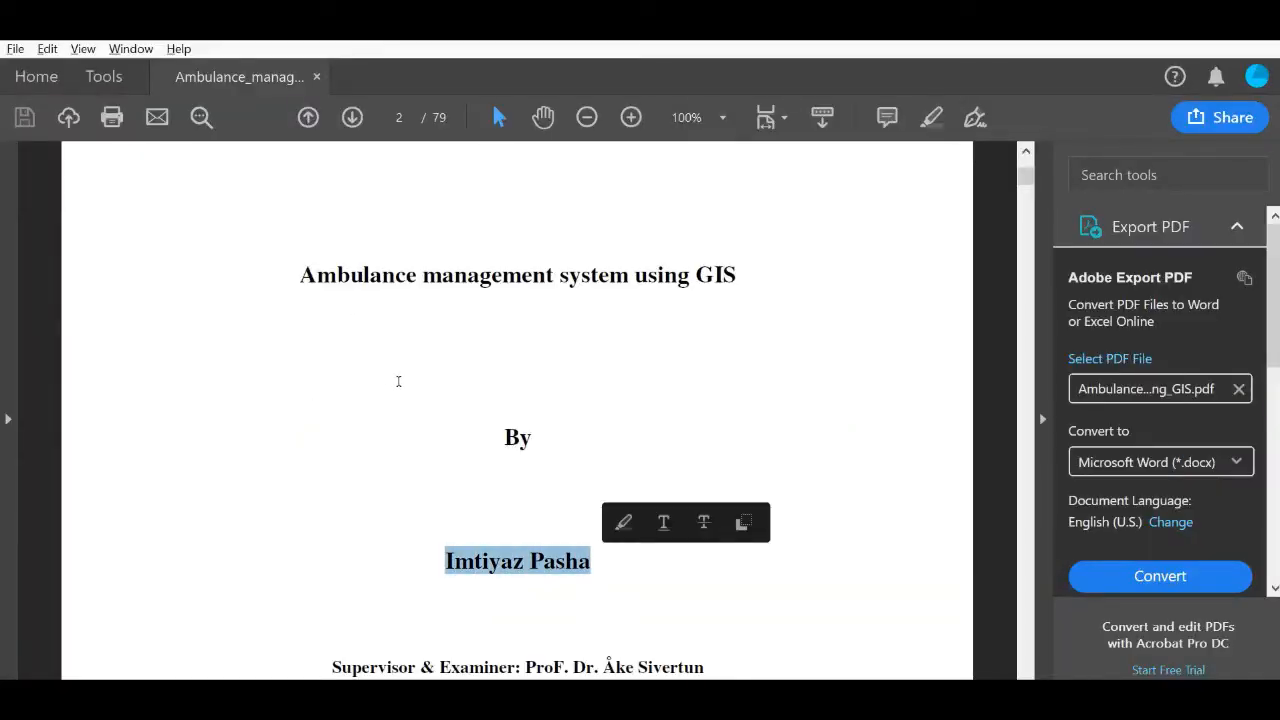
key("alt+Tab")
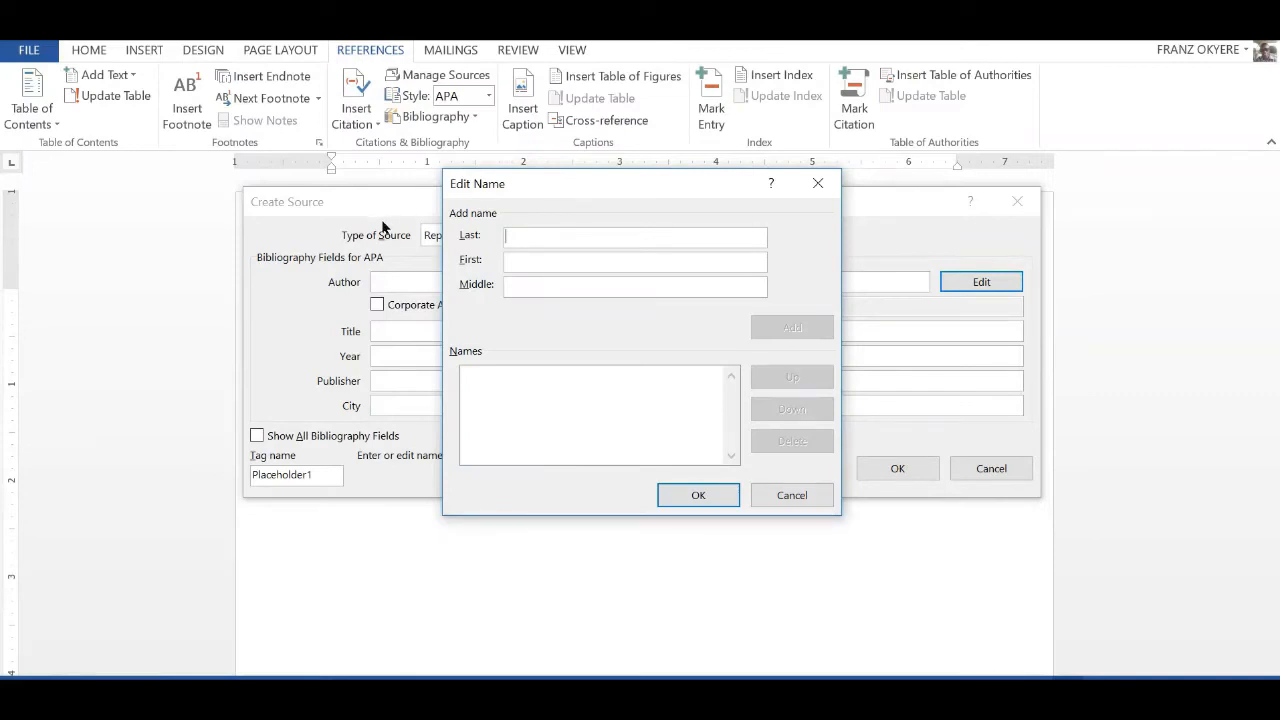
key("ctrl+v")
Separate the author's first name into the first-name field, leave the middle name empty, and add the author to the source
key("ctrl+shift+Left")
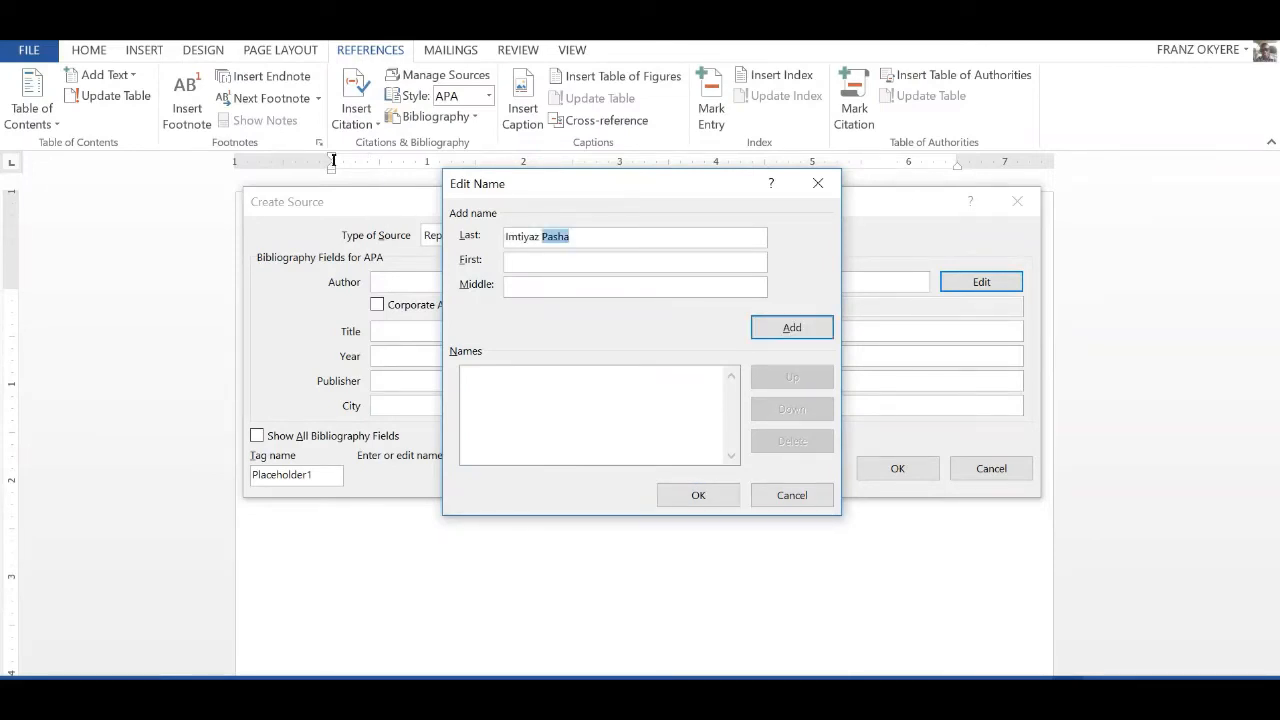
key("Left")
key("ctrl+shift+Left")
key("ctrl+x")
key("Tab")
key("Tab")
key("ctrl+v")
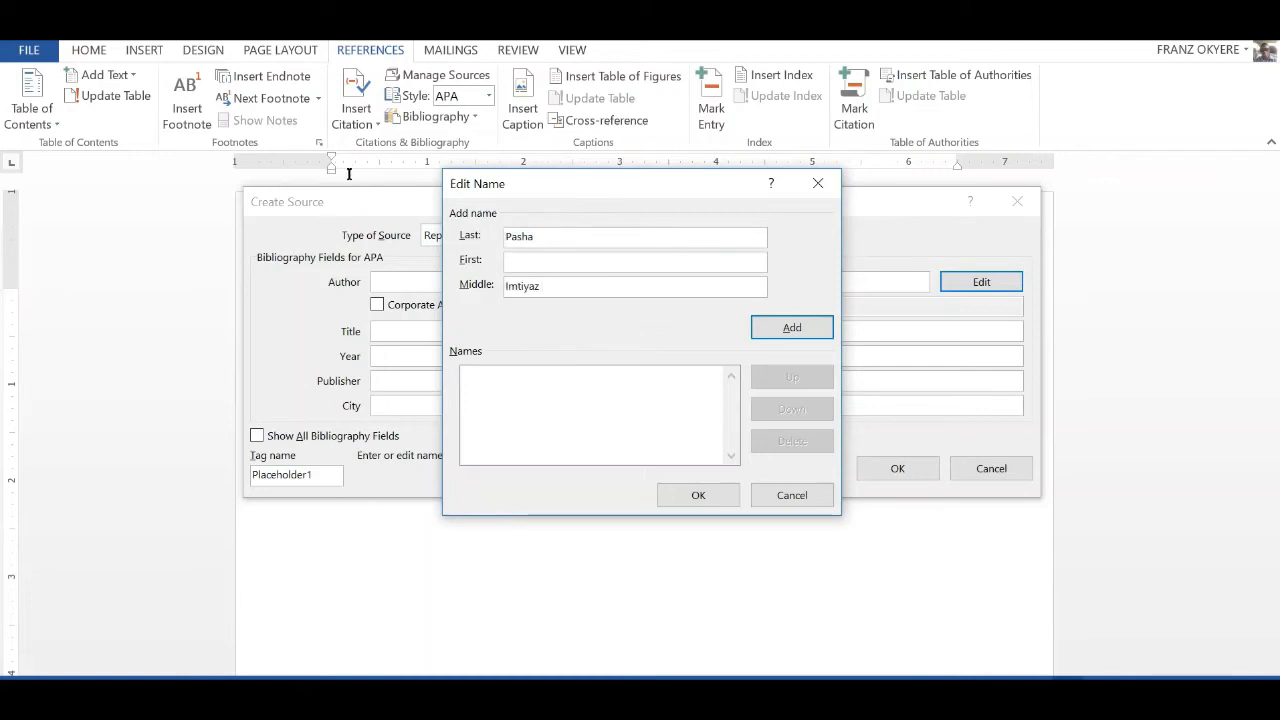
key("ctrl+v")
key("Tab")
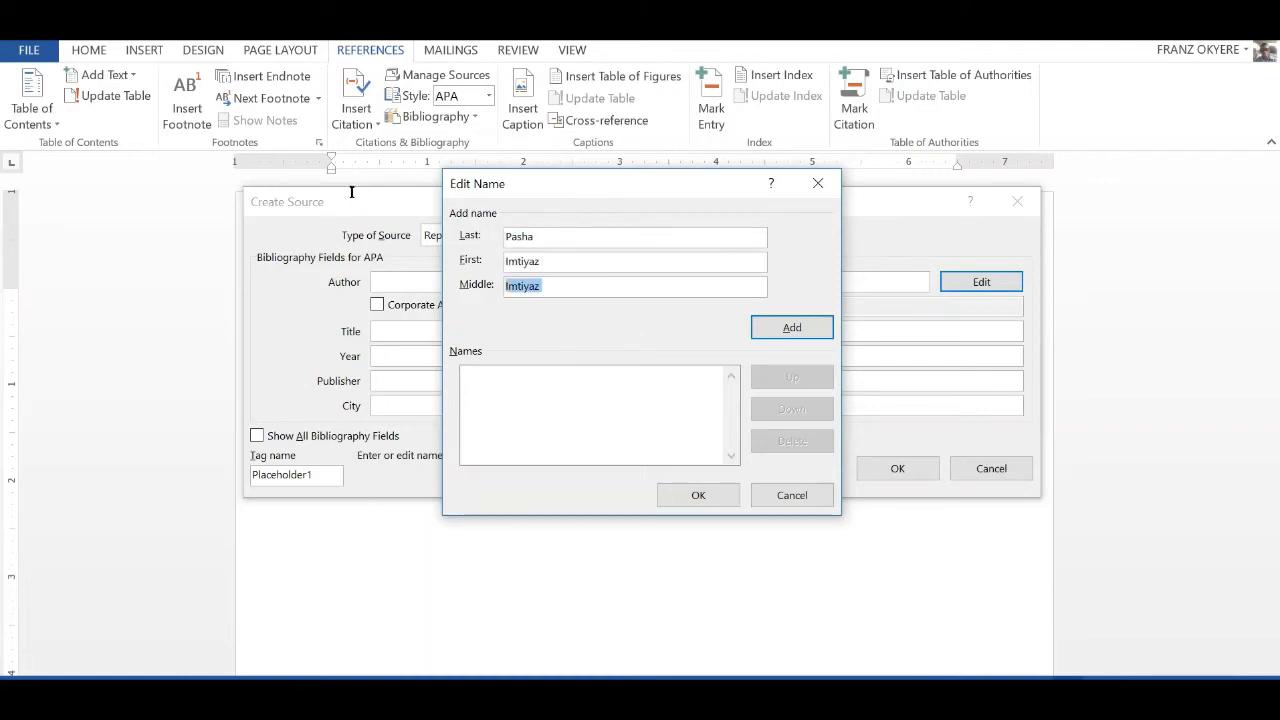
key("BackSpace")
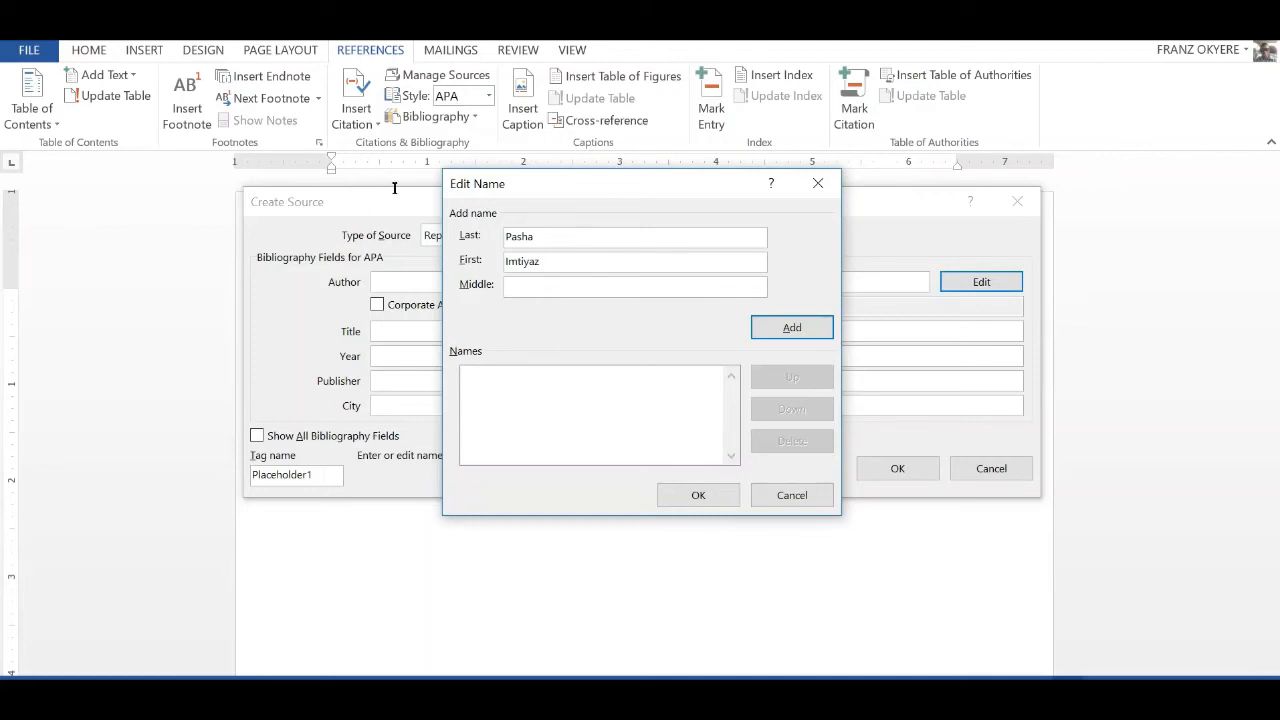
key("Return")
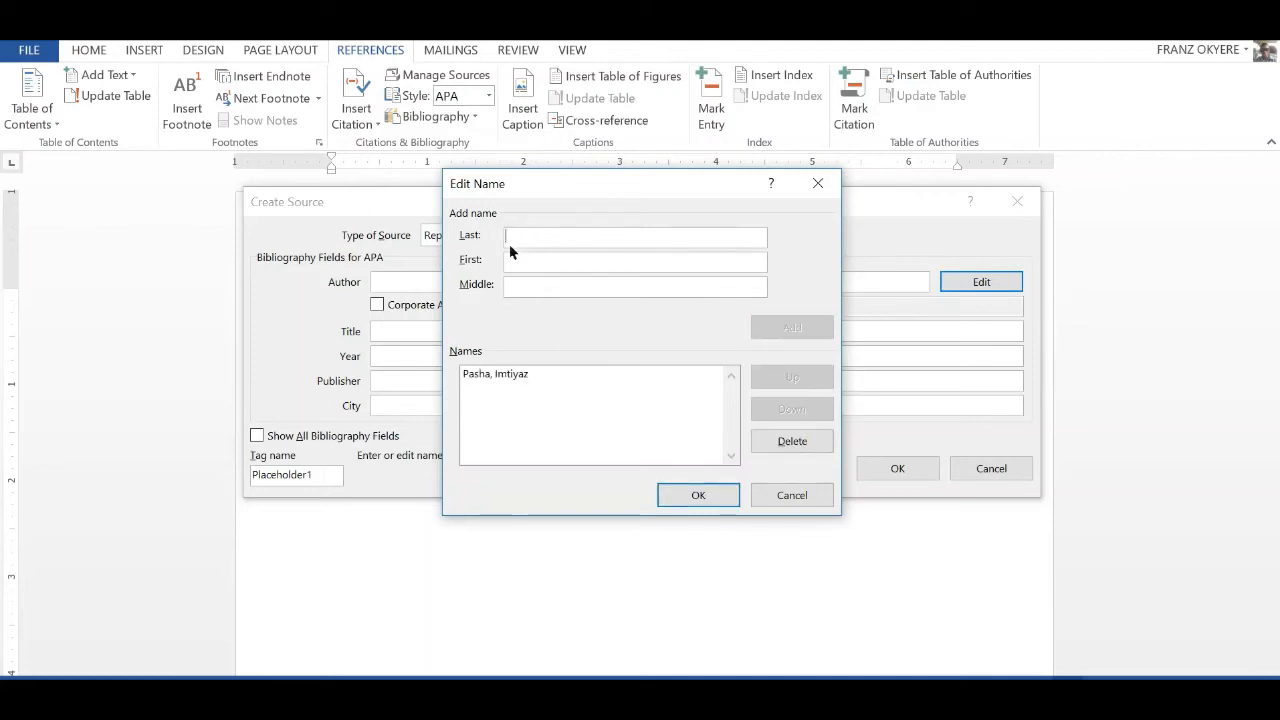
key("Return")
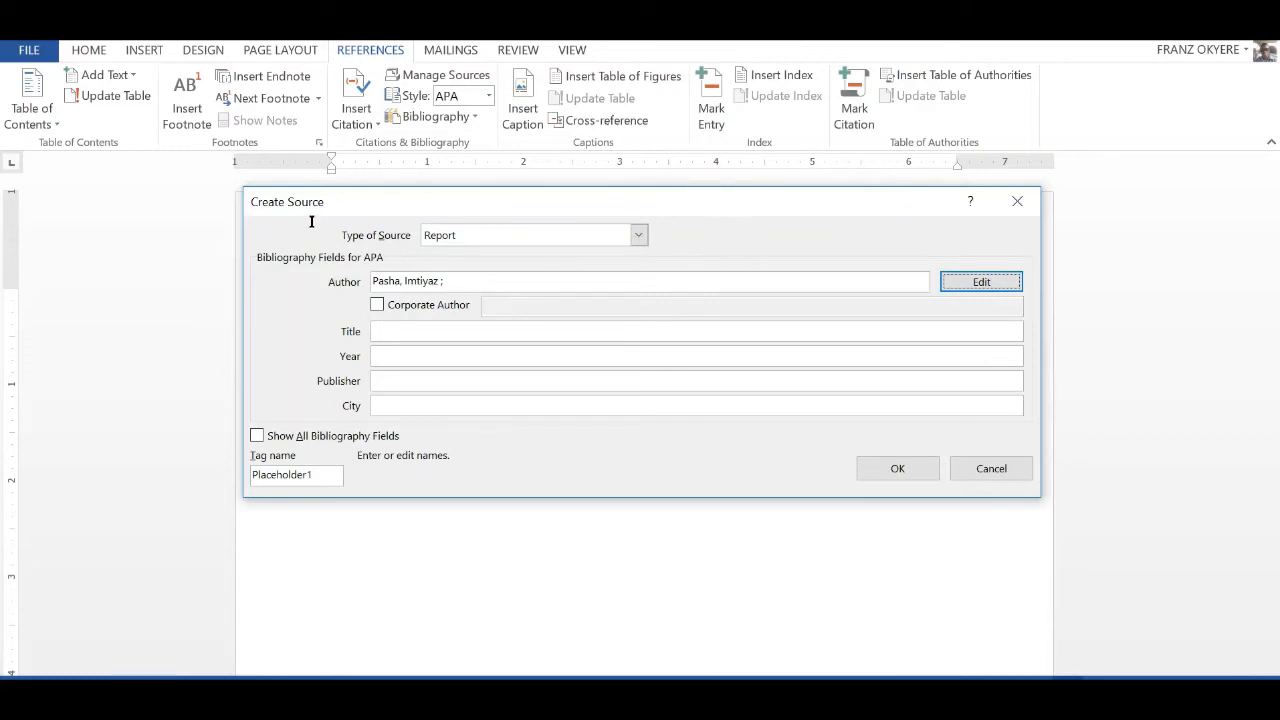
Copy the title "Ambulance management system using GIS" from the thesis PDF into the source's title
key("Tab")
key("Tab")
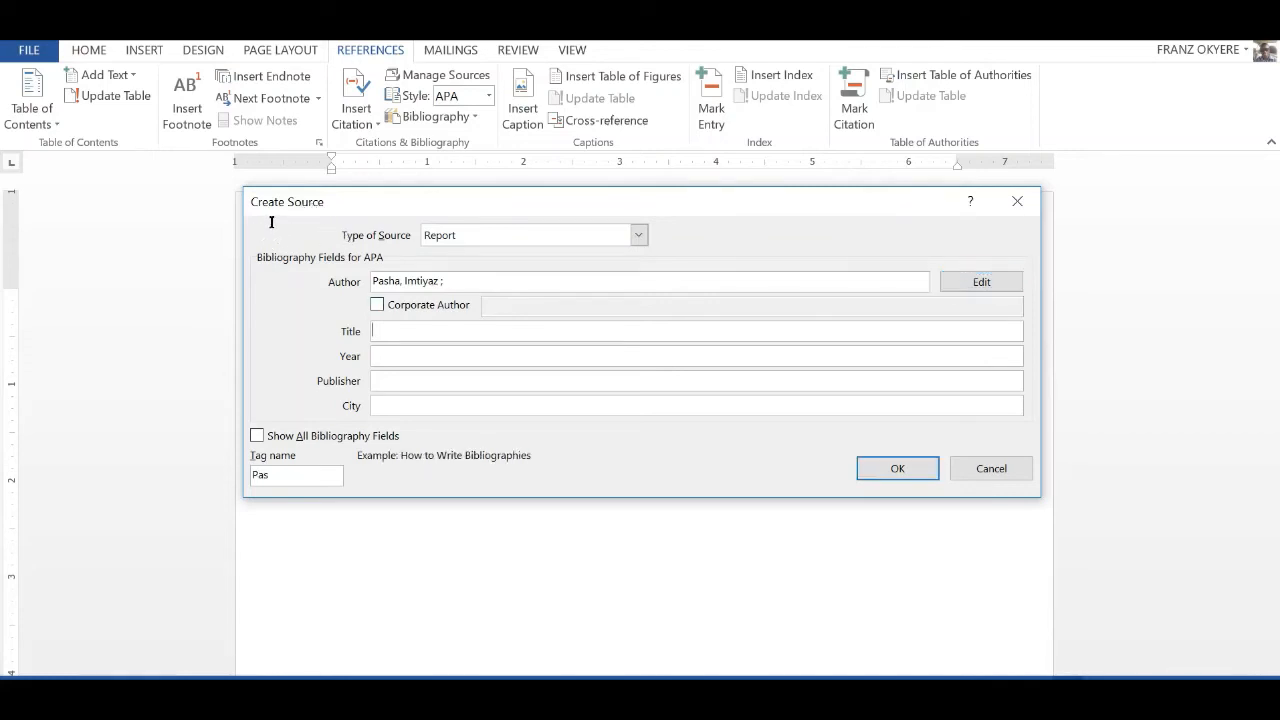
key("alt+Tab")
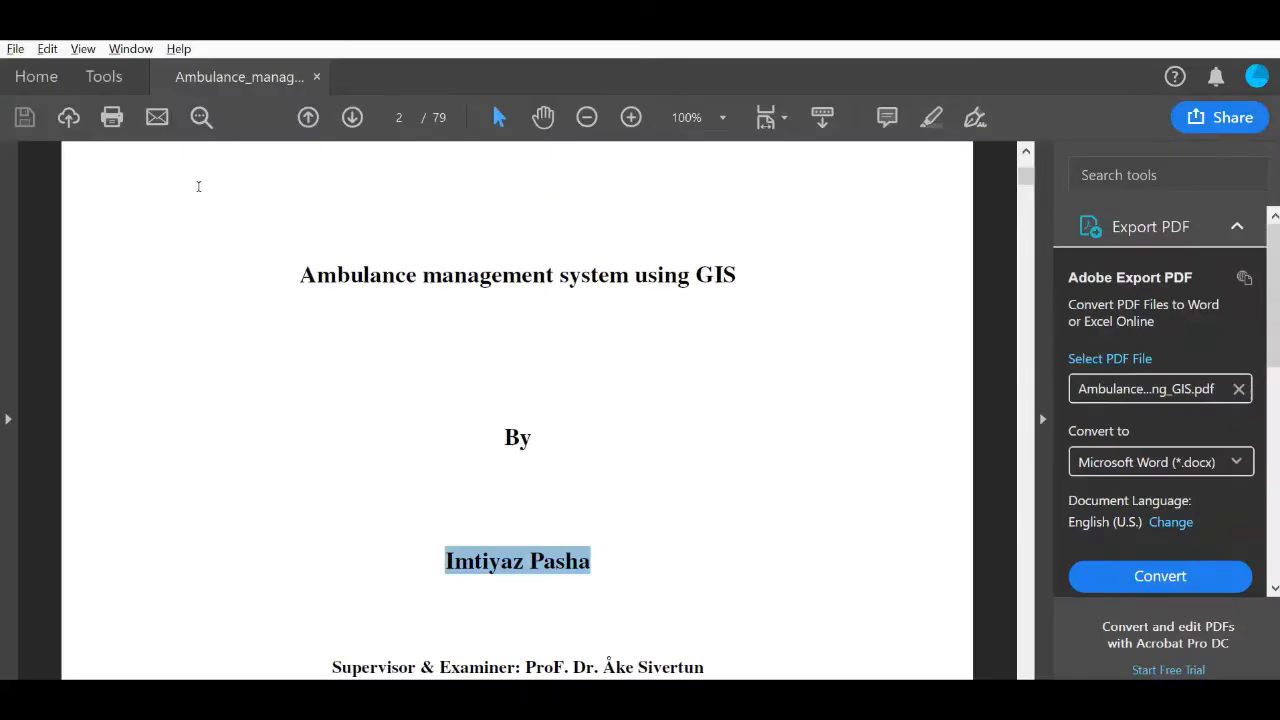
left_click_drag(198, 186, 497, 189)
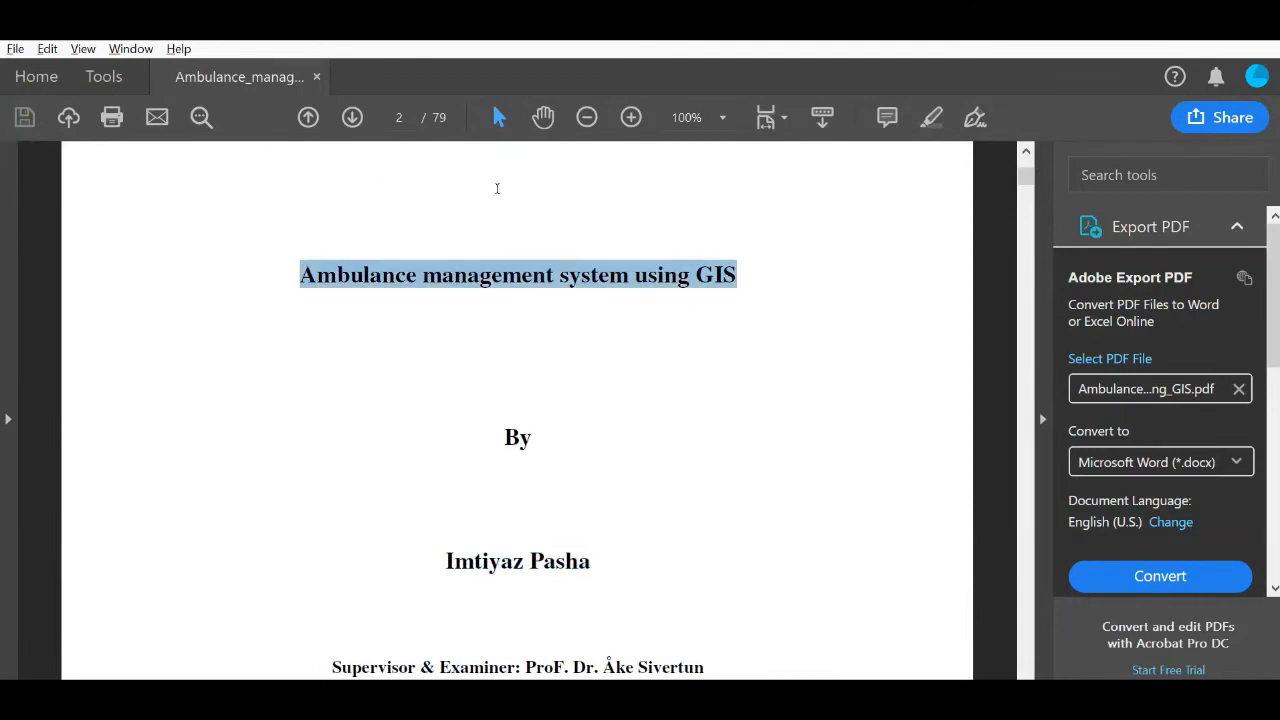
key("alt+Tab")
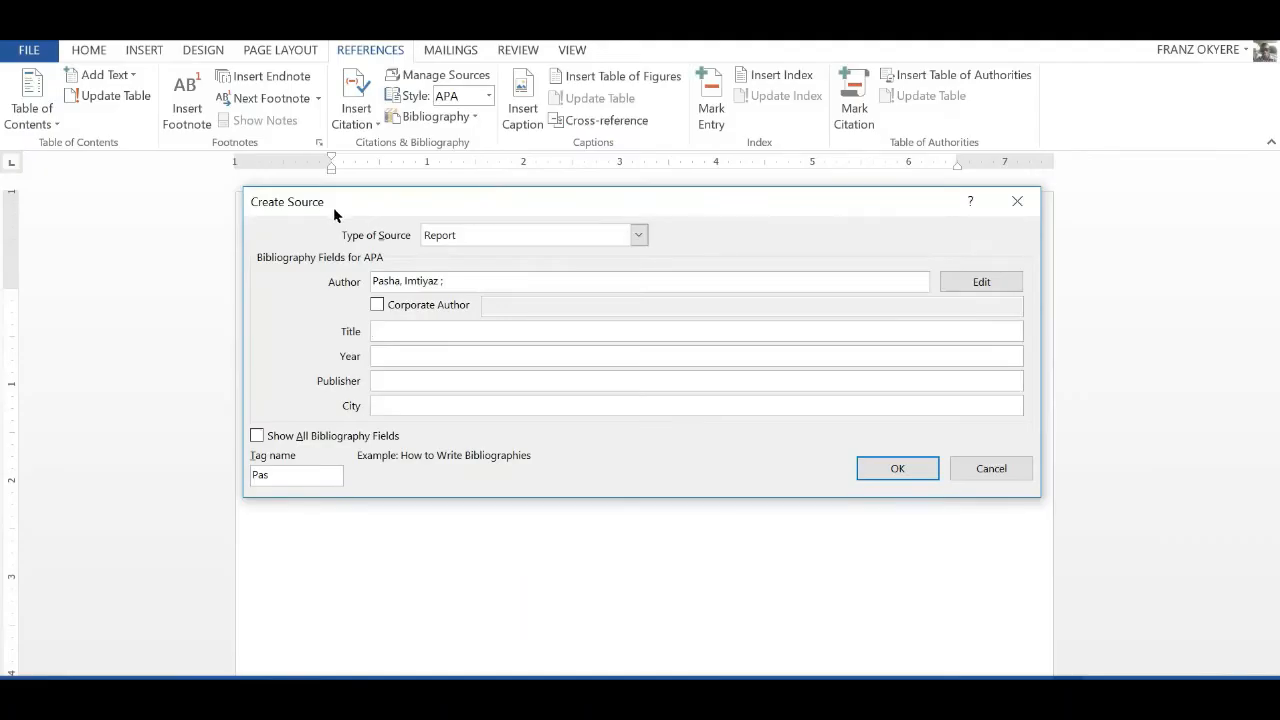
key("ctrl+v")
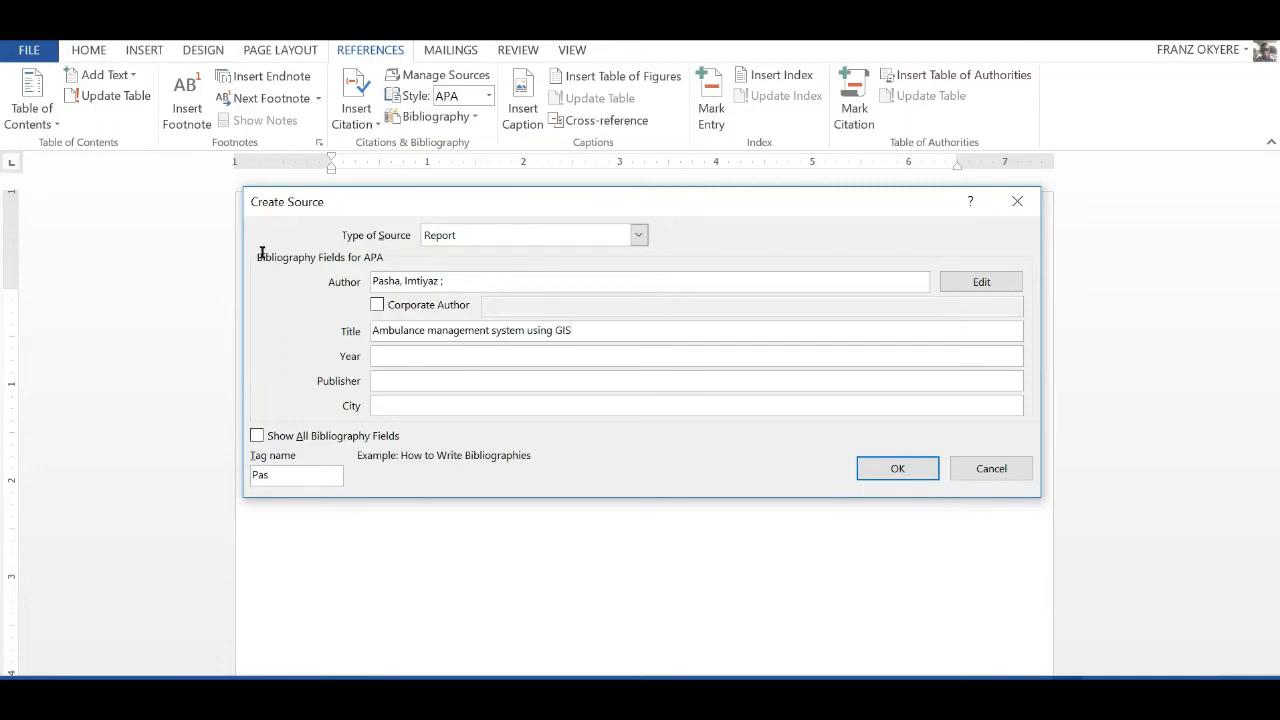
Look up the publication year on the thesis title page and set the source's year to 2006
key("Tab")
key("alt+Tab")
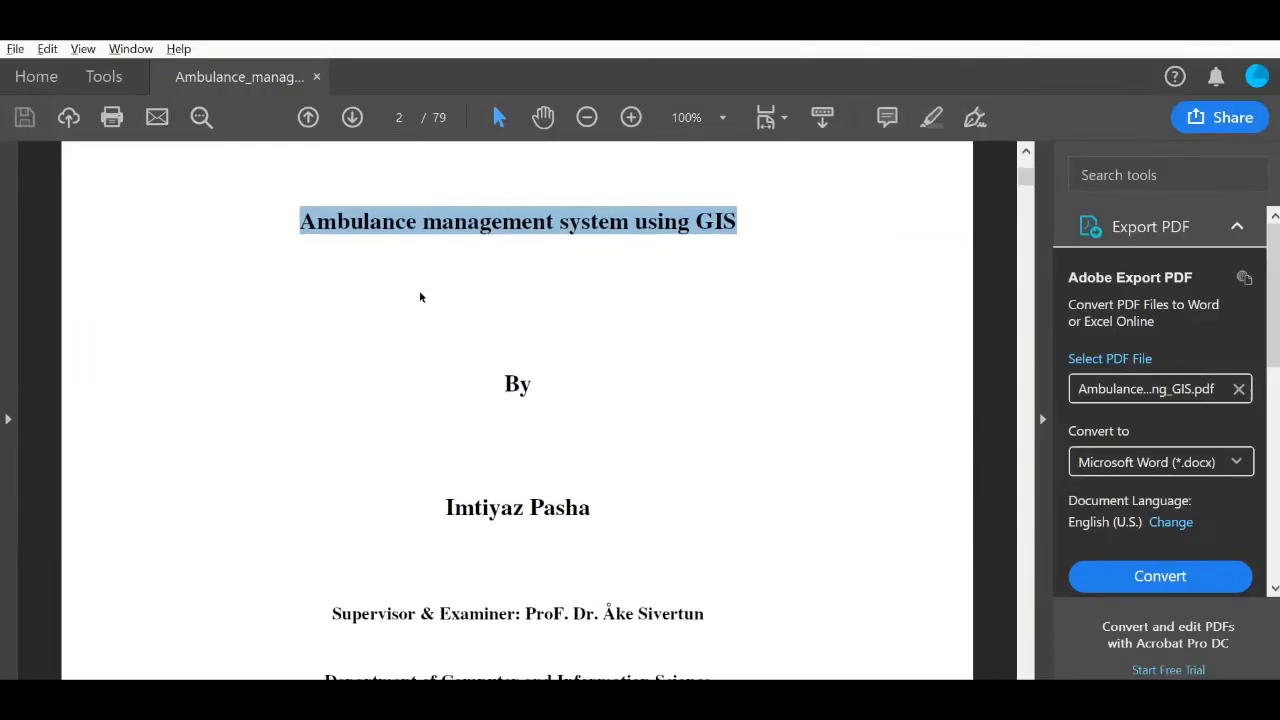
scroll(419, 290, "down", 3)
scroll(419, 288, "down", 2)
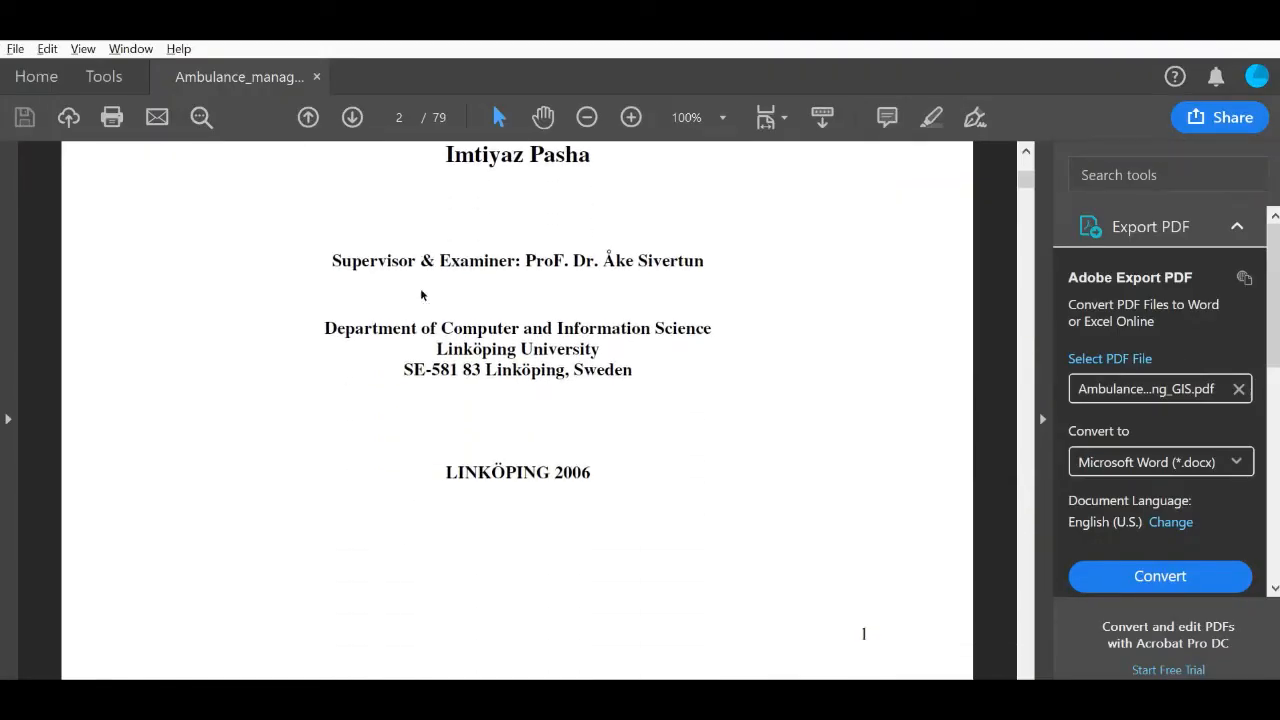
key("alt+Tab")
type("2")
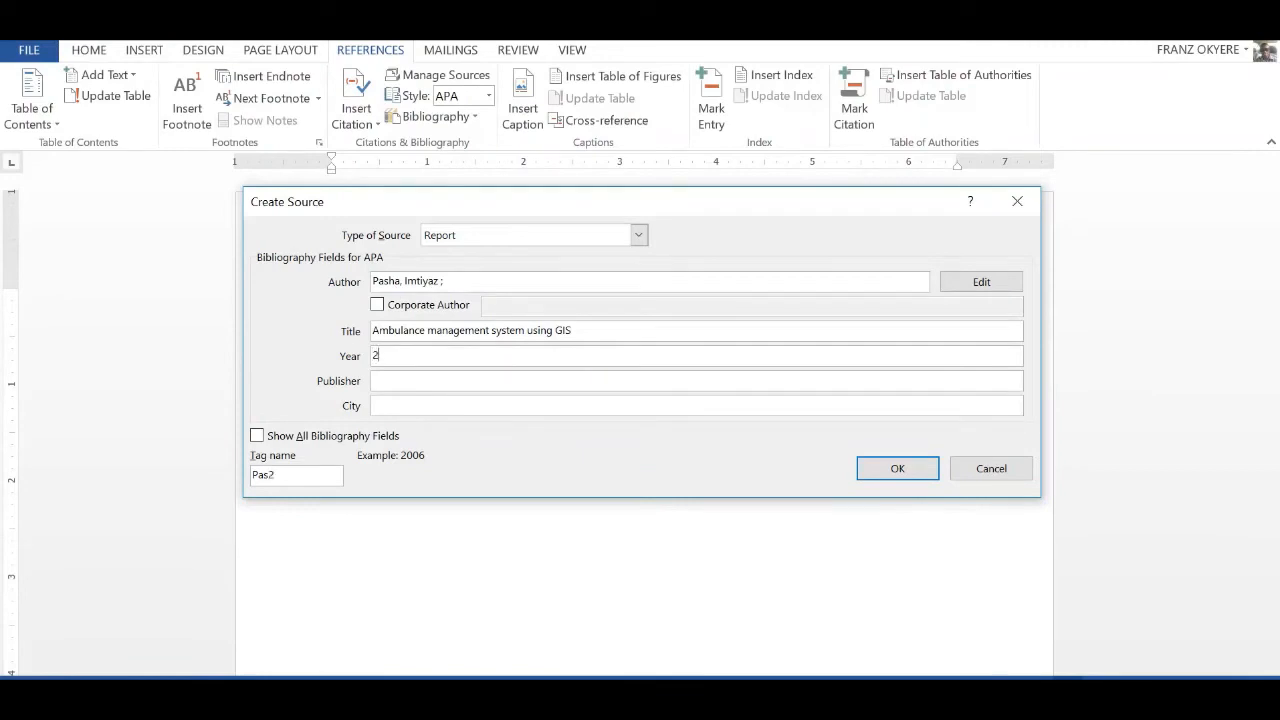
type("006")
Compare the thesis PDF's title page with the Citefast thesis format to identify the remaining publication details required
key("Tab")
key("alt+Tab")
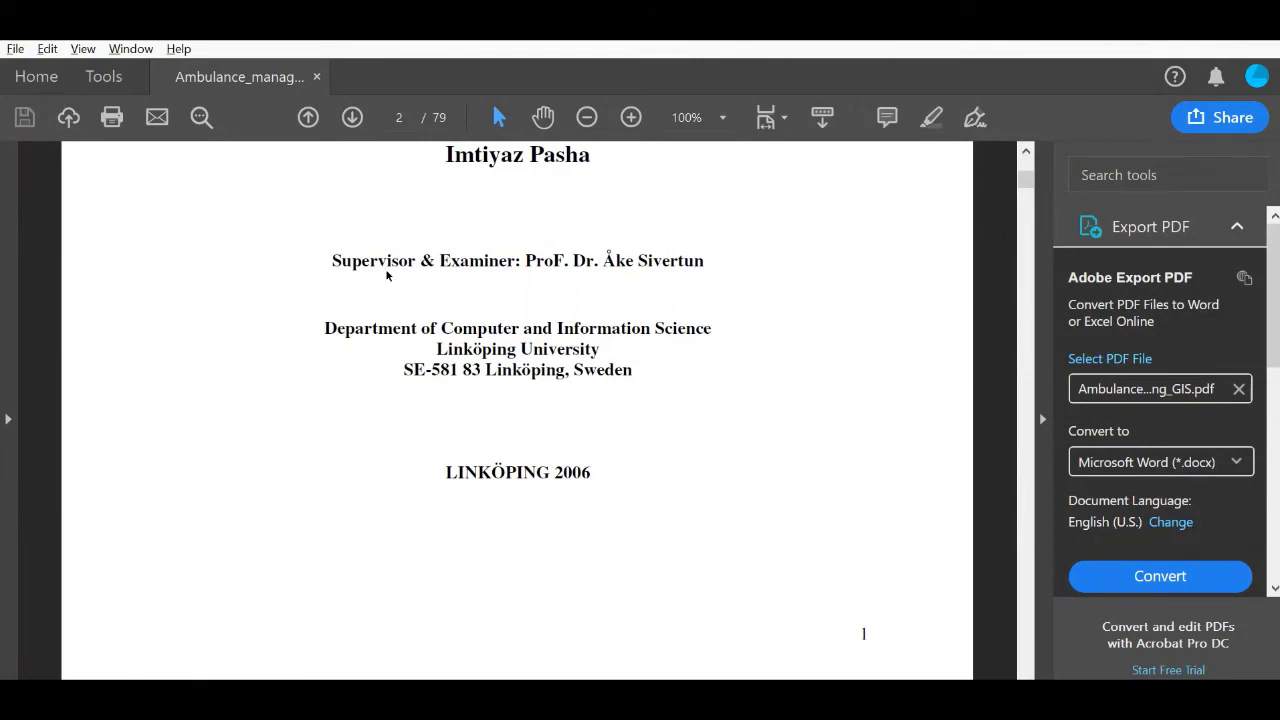
key("alt+Tab")
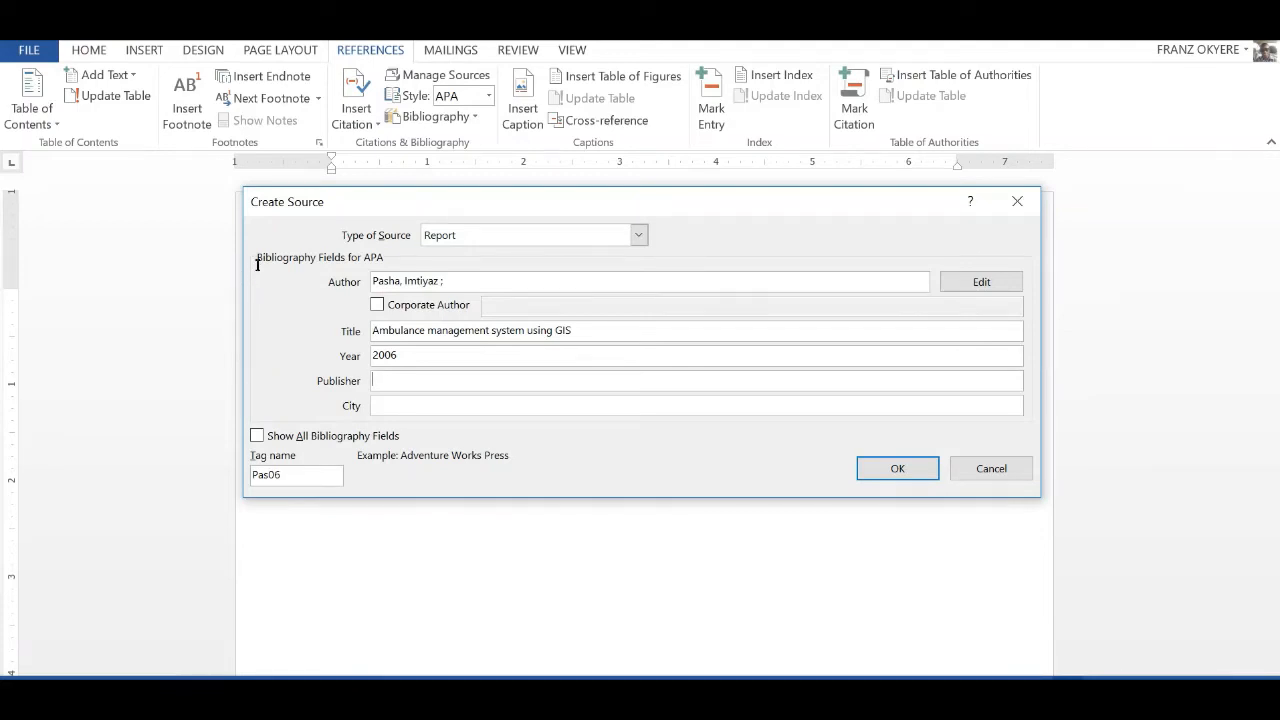
key("alt+Tab")
key("alt+Tab")
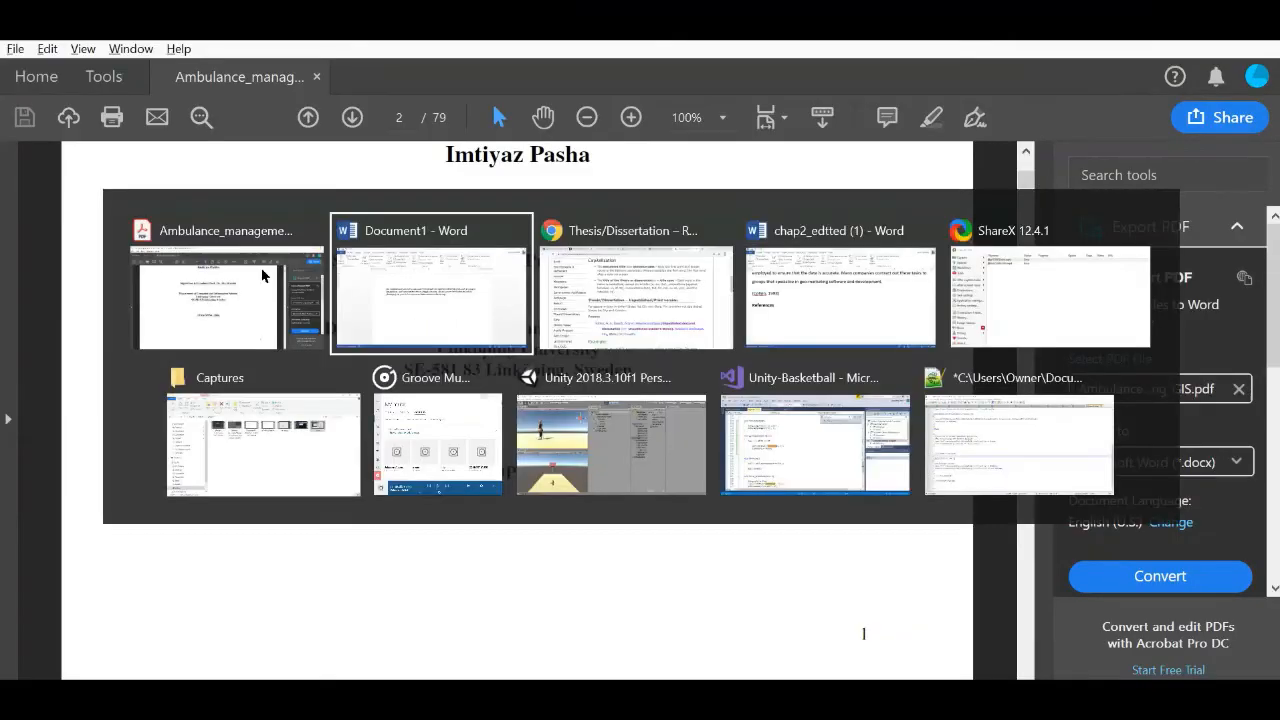
key("alt+Tab")
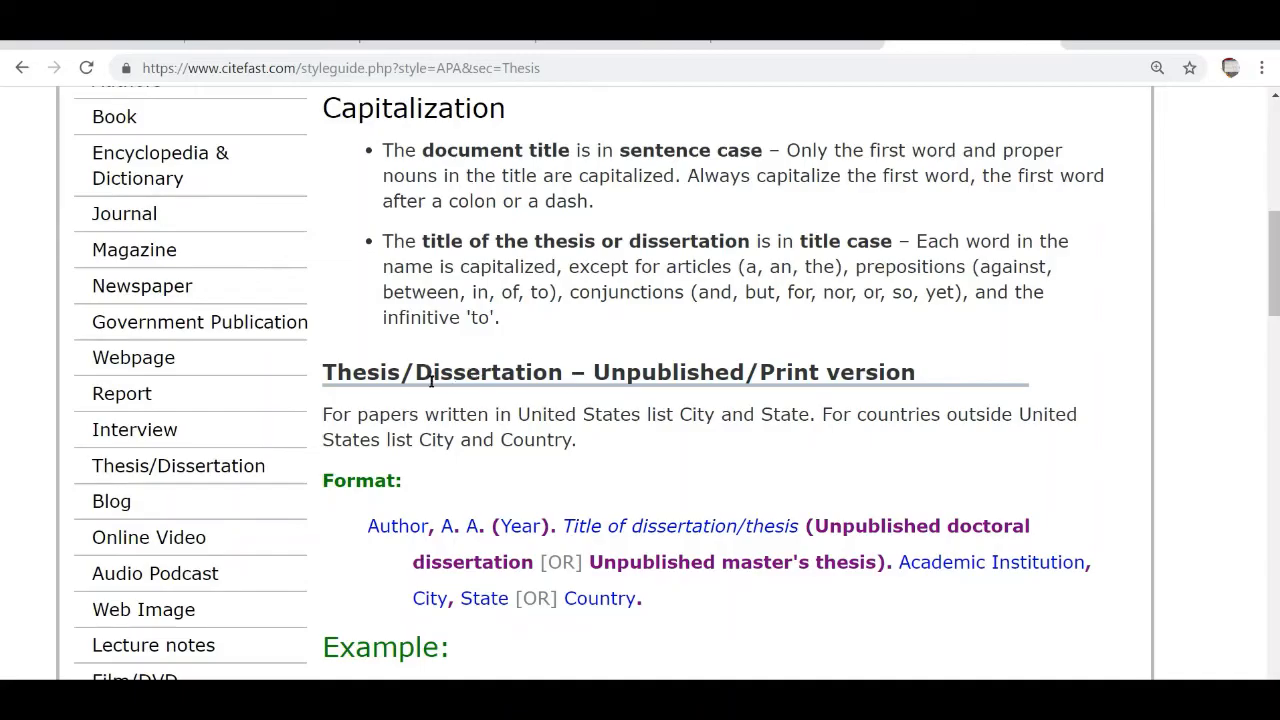
key("alt+Tab")
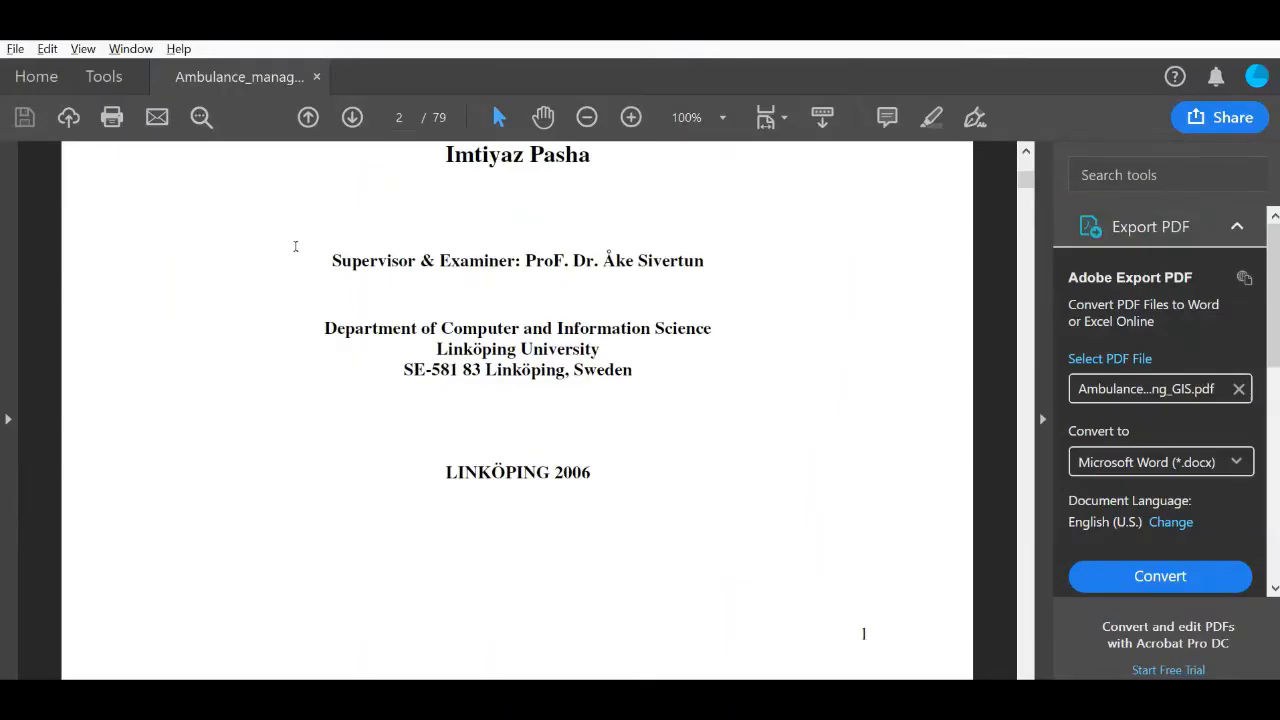
Copy "Linköping University" from the thesis title page into the source's City field
left_click_drag(436, 349, 600, 350)
key("ctrl+c")
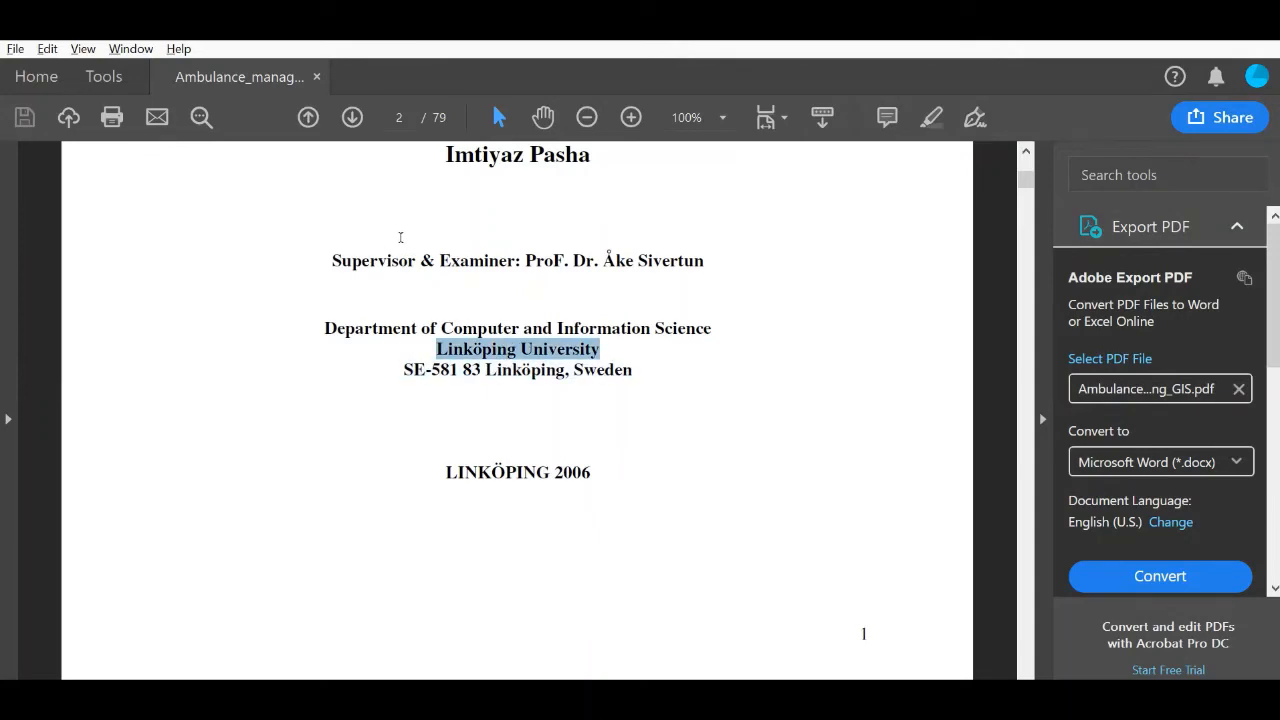
key("alt+Tab")
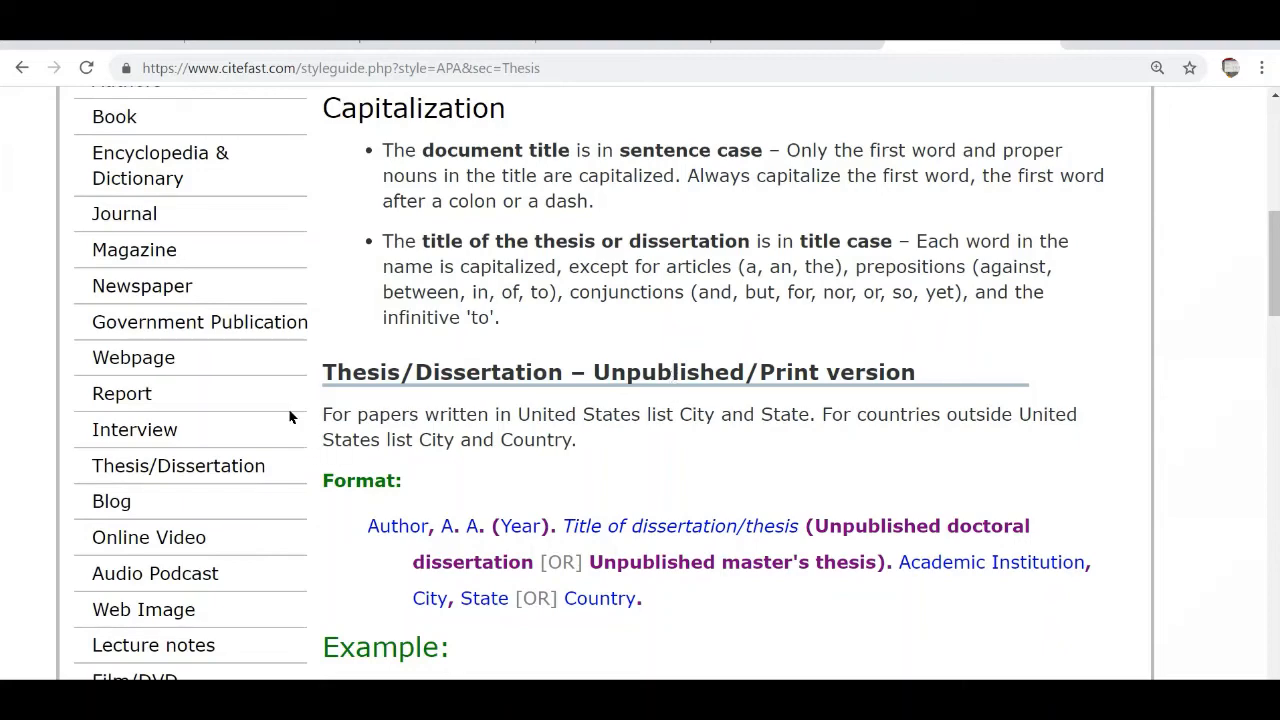
key("alt+Tab")
key("alt+Tab")
key("alt+Tab")
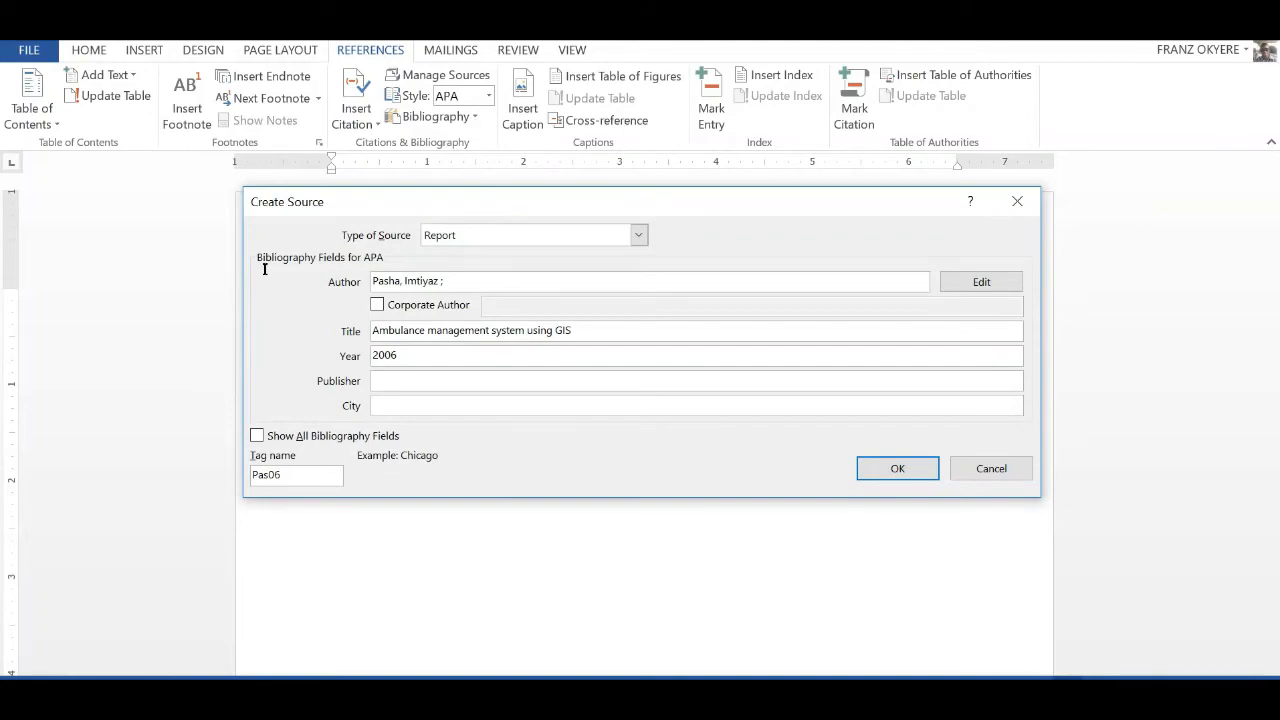
key("ctrl+v")
Append "Linköping, Sweden" from the thesis title page to the source's city, separated from the university by a comma
key("alt+Tab")
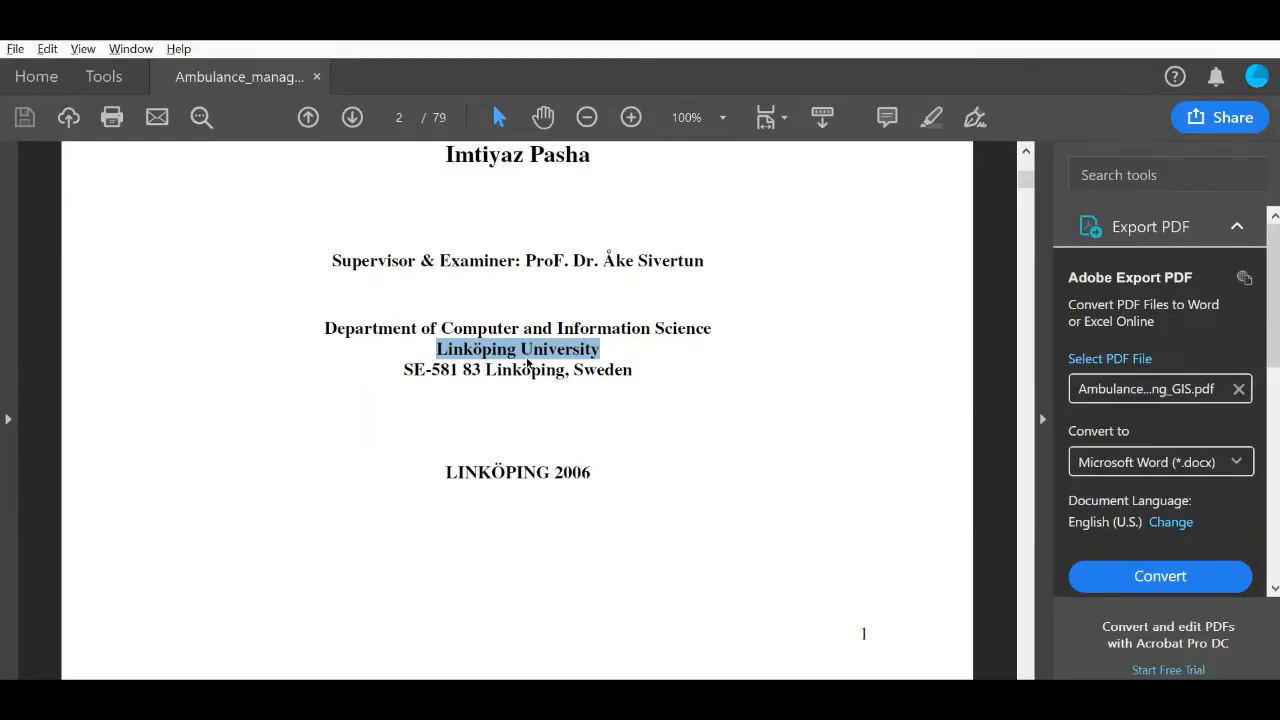
key("alt+Tab")
key("alt+Tab")
left_click_drag(633, 370, 485, 370)
key("ctrl+c")
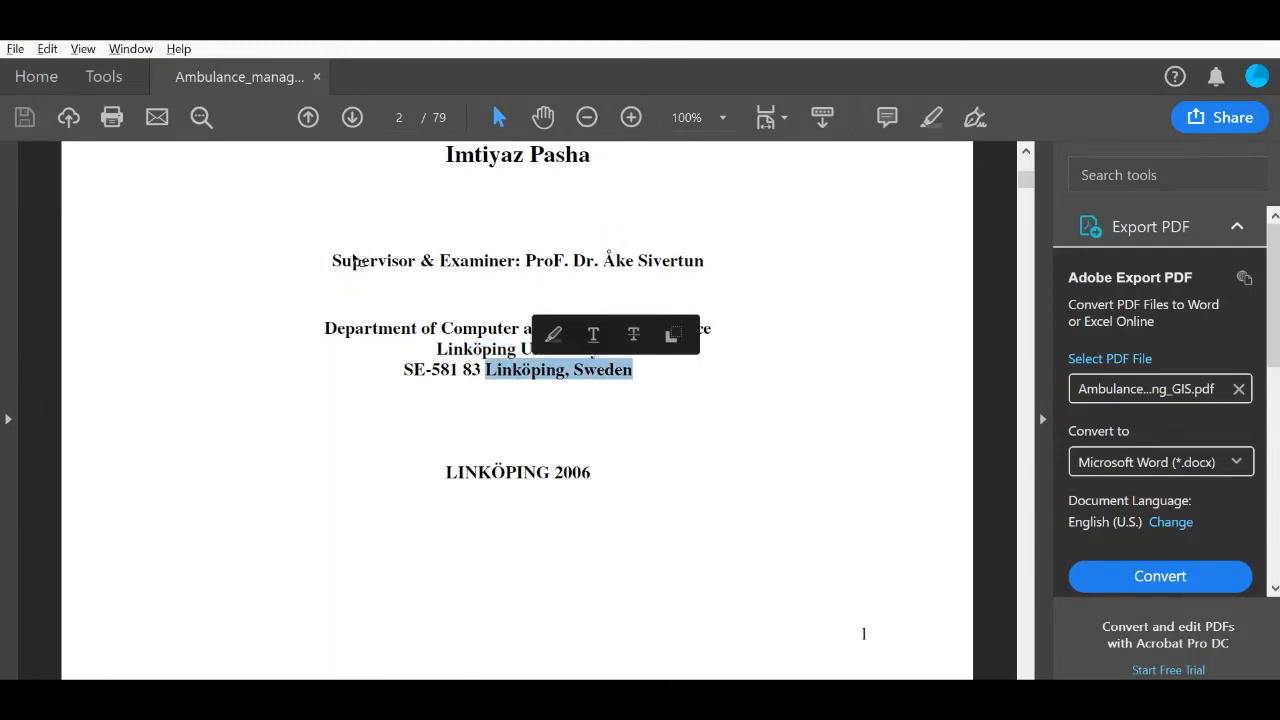
key("alt+Tab")
key("alt+Tab")
key("alt+Tab")
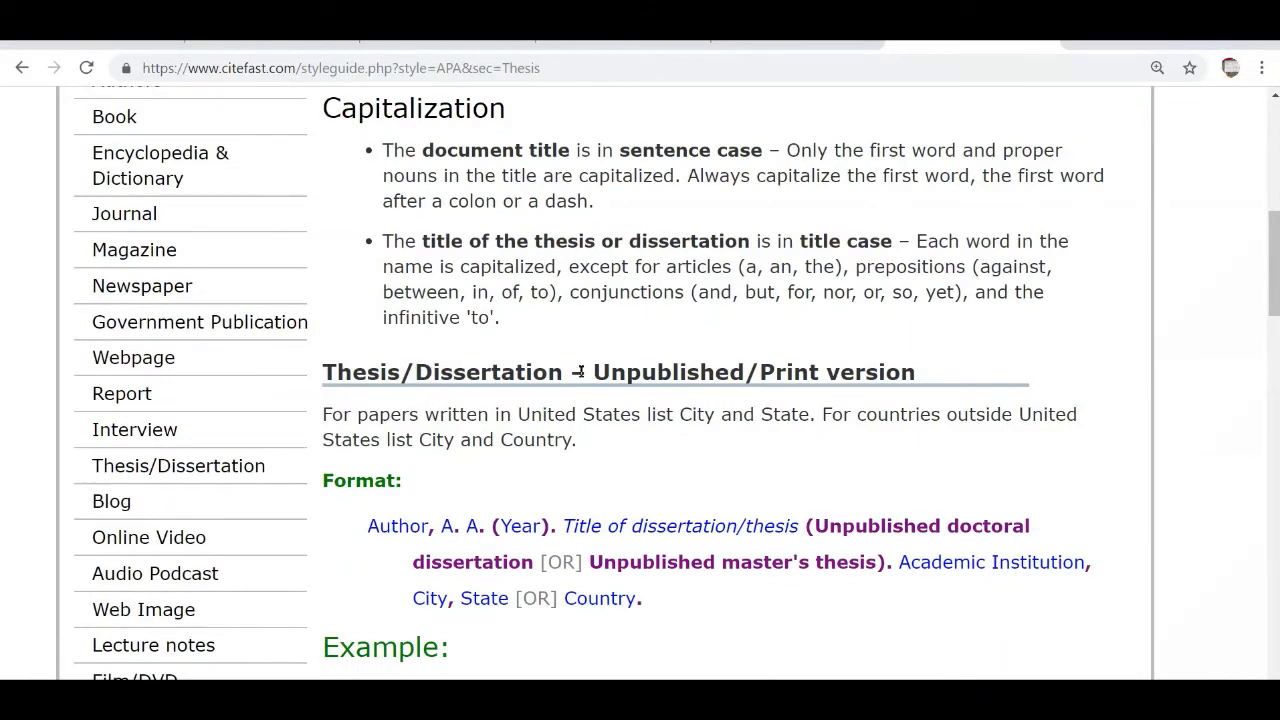
key("alt+Tab")
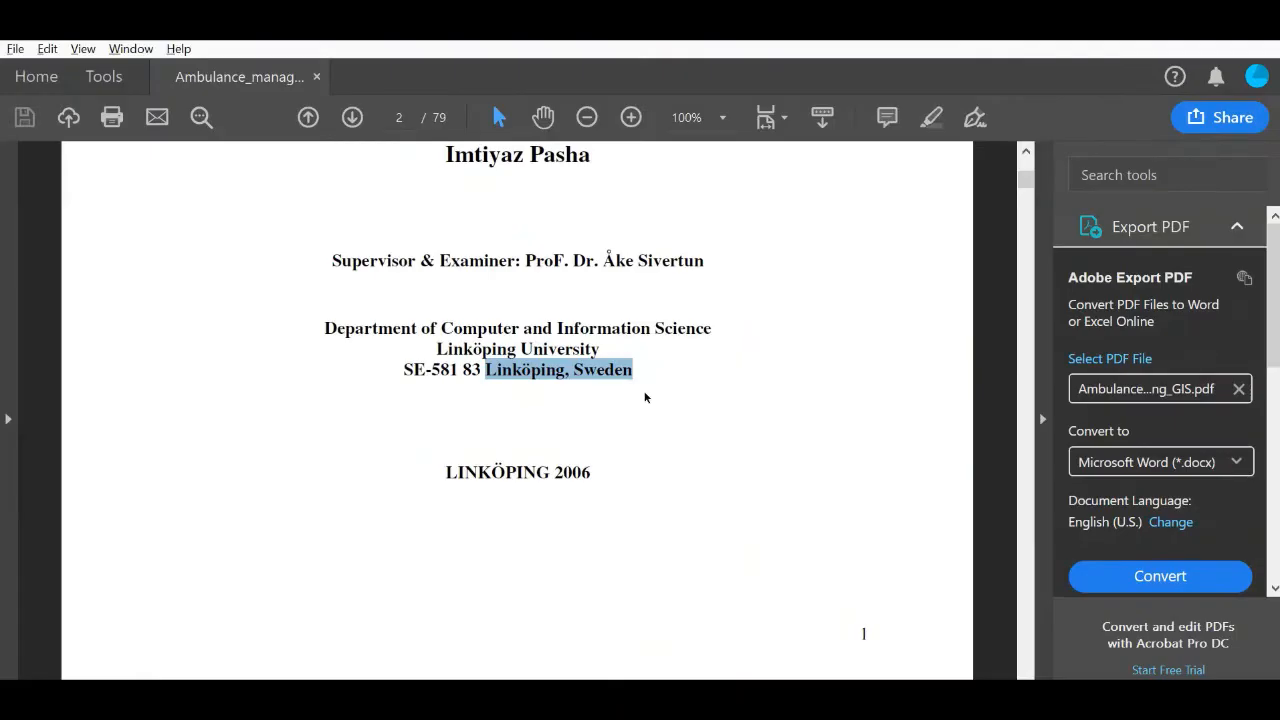
key("alt+Tab")
key("Tab")
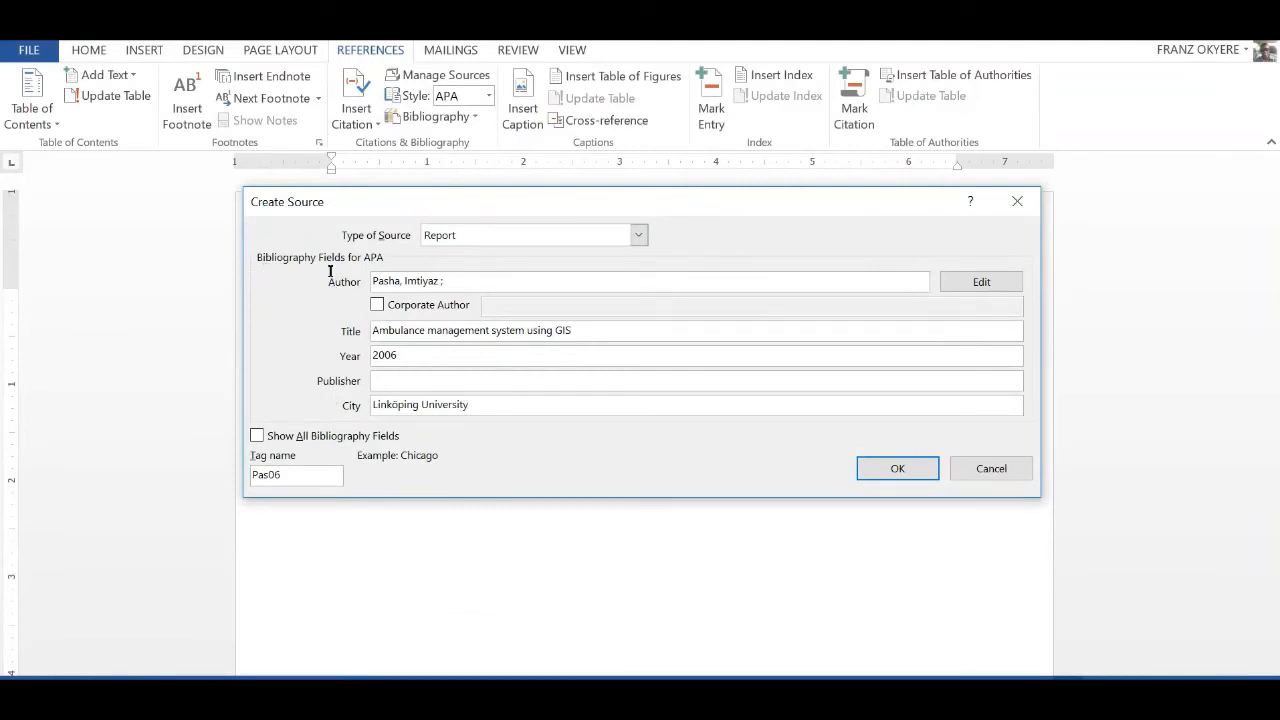
key("ctrl+v")
type(",")
Copy "Unpublished master's thesis" from the Citefast format example into the source's Publisher field
key("shift+Tab")
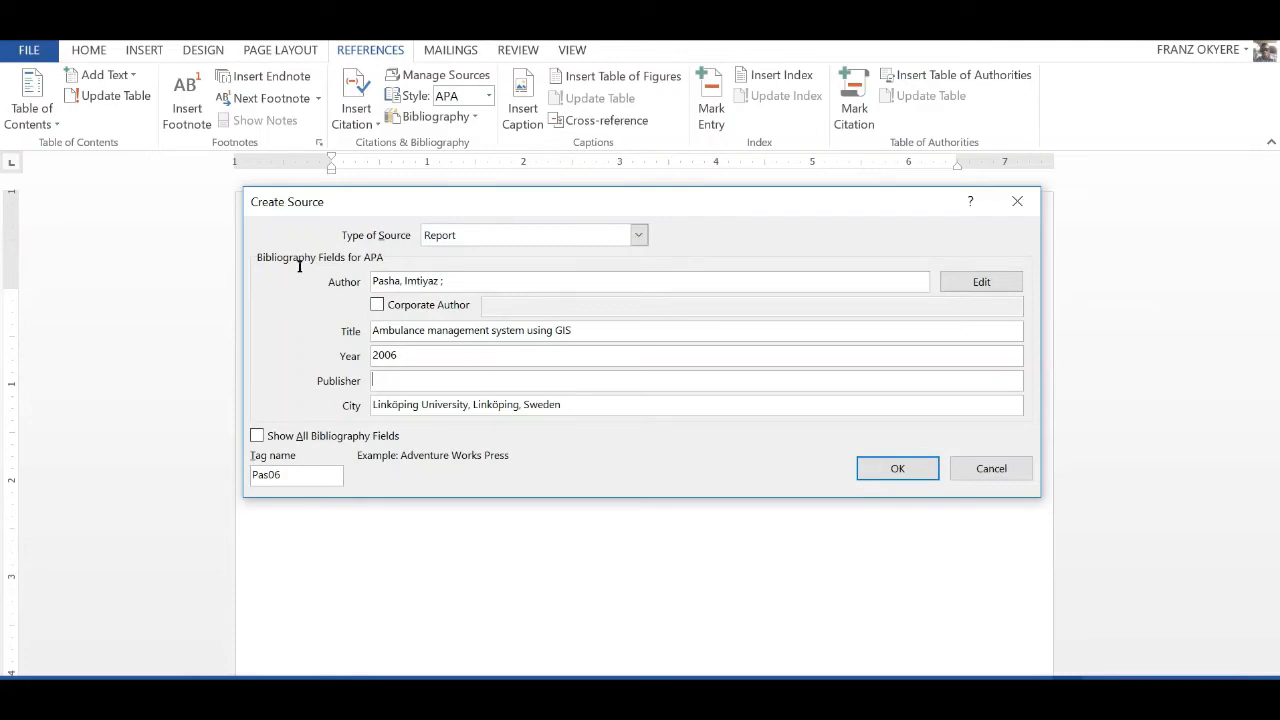
key("alt+Tab")
key("alt+Tab")
key("alt+Tab")
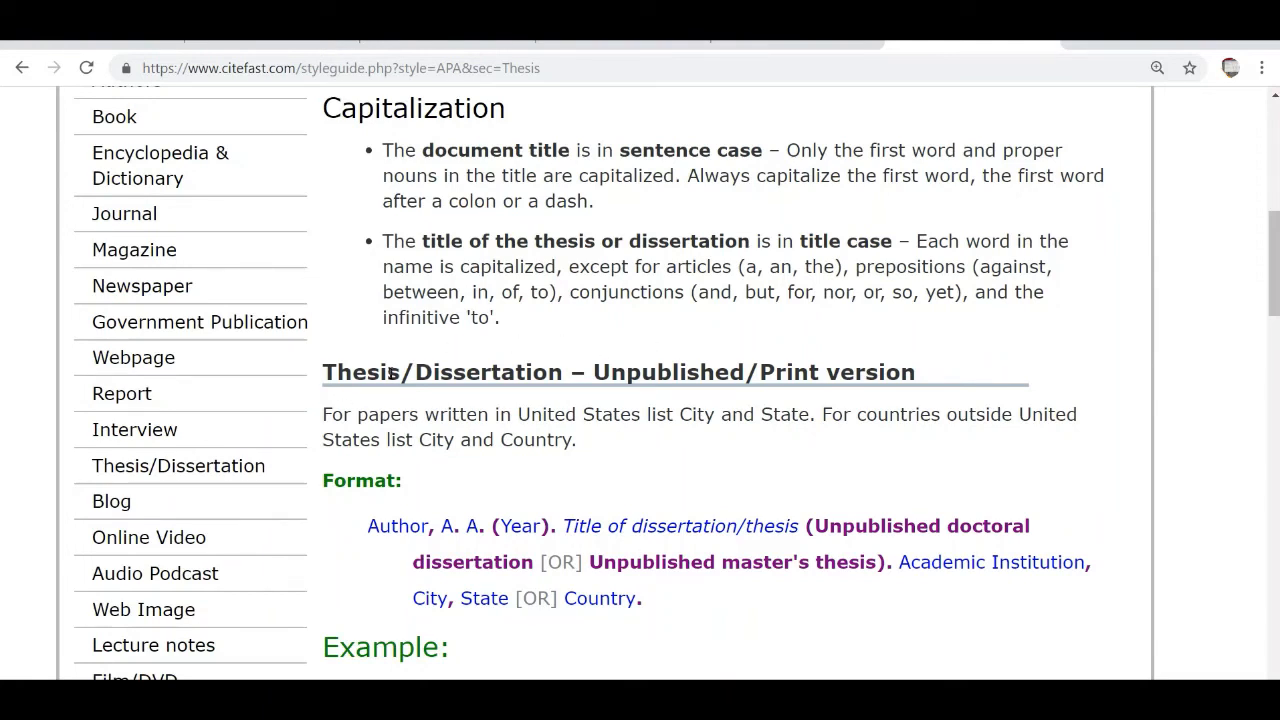
left_click_drag(393, 372, 578, 370)
key("ctrl+c")
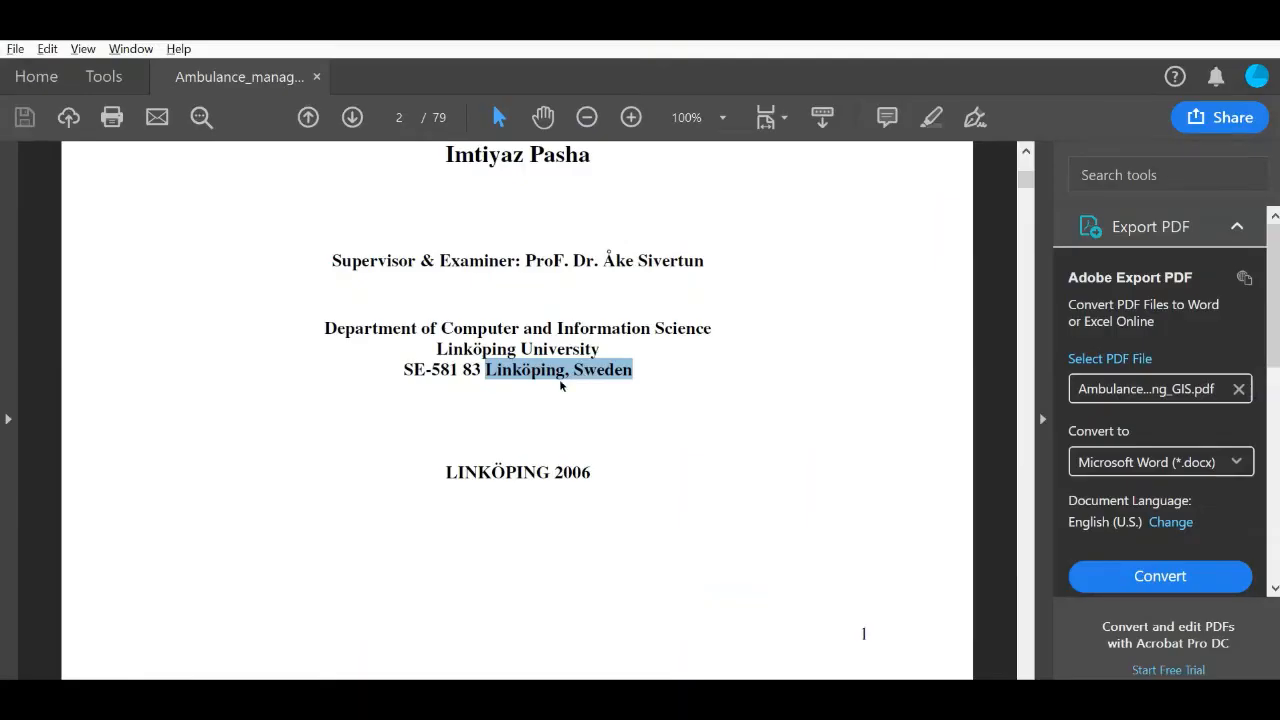
key("alt+Tab")
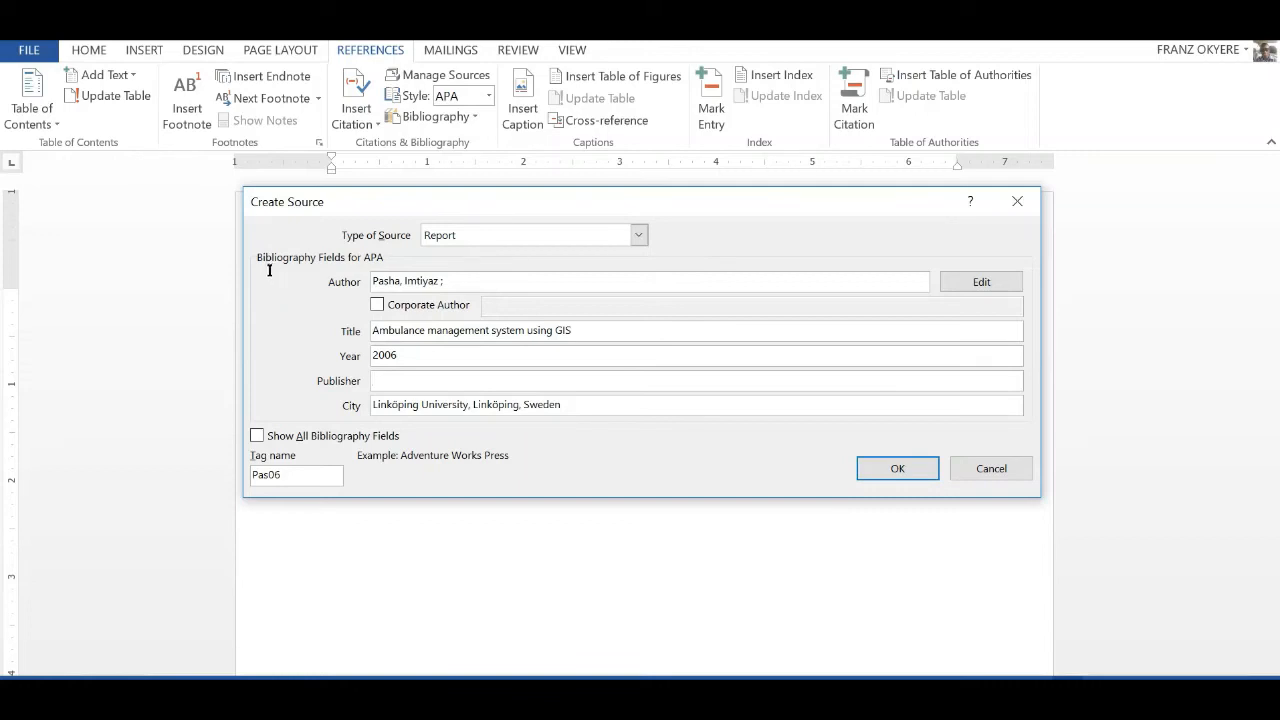
key("ctrl+v")
Move "Unpublished master's thesis" out of the Publisher field into parentheses at the end of the source's title
key("alt+Tab")
key("alt+Tab")
key("Tab")
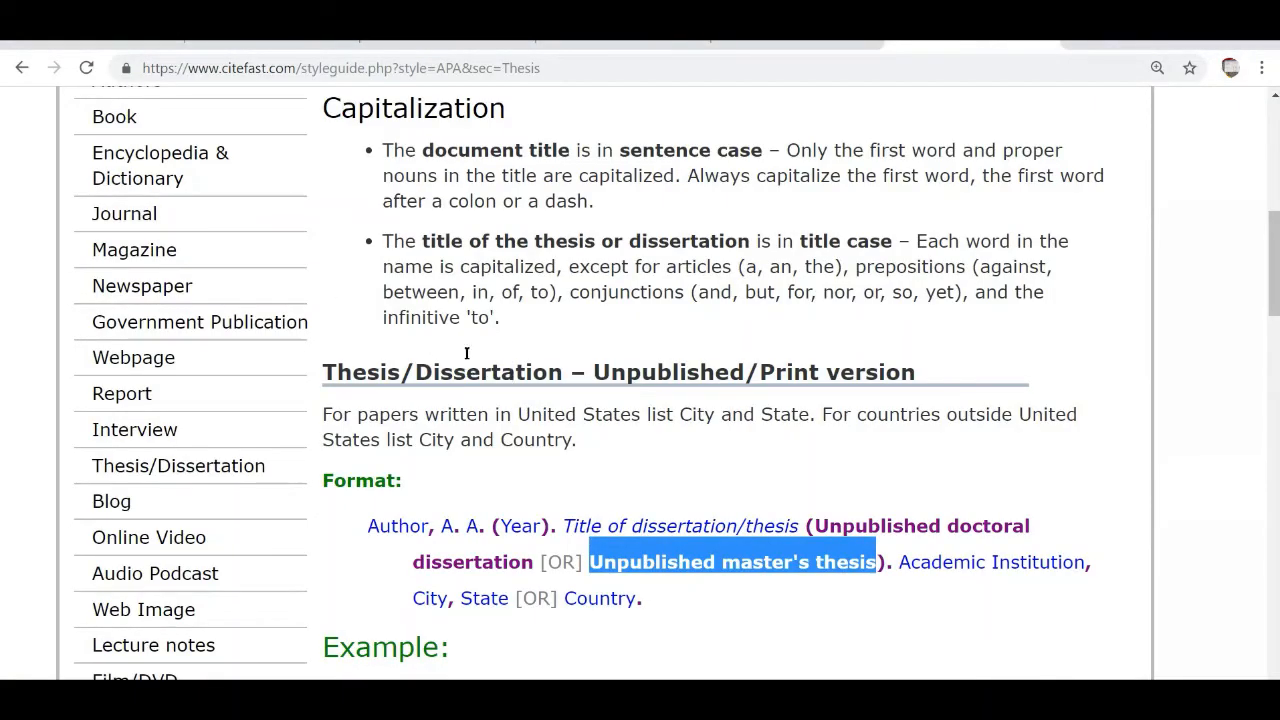
key("alt+Tab")
key("alt+Tab")
key("Tab")
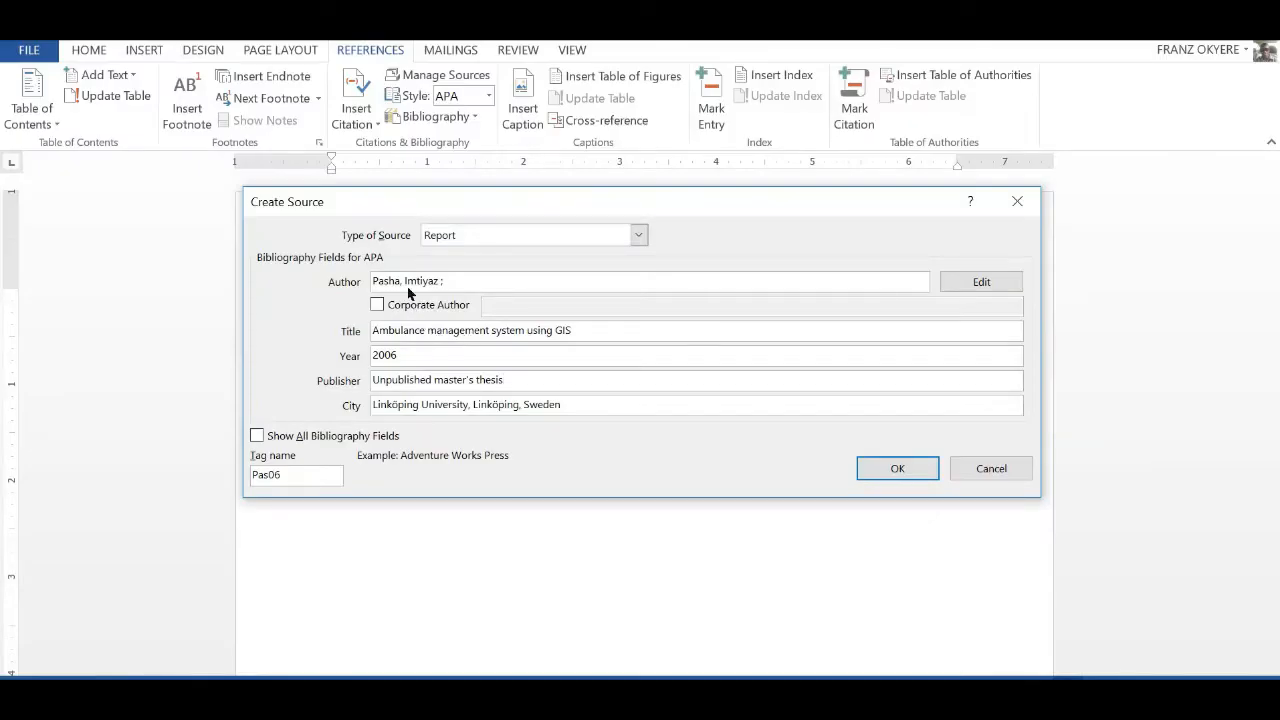
key("shift+Home")
key("ctrl+c")
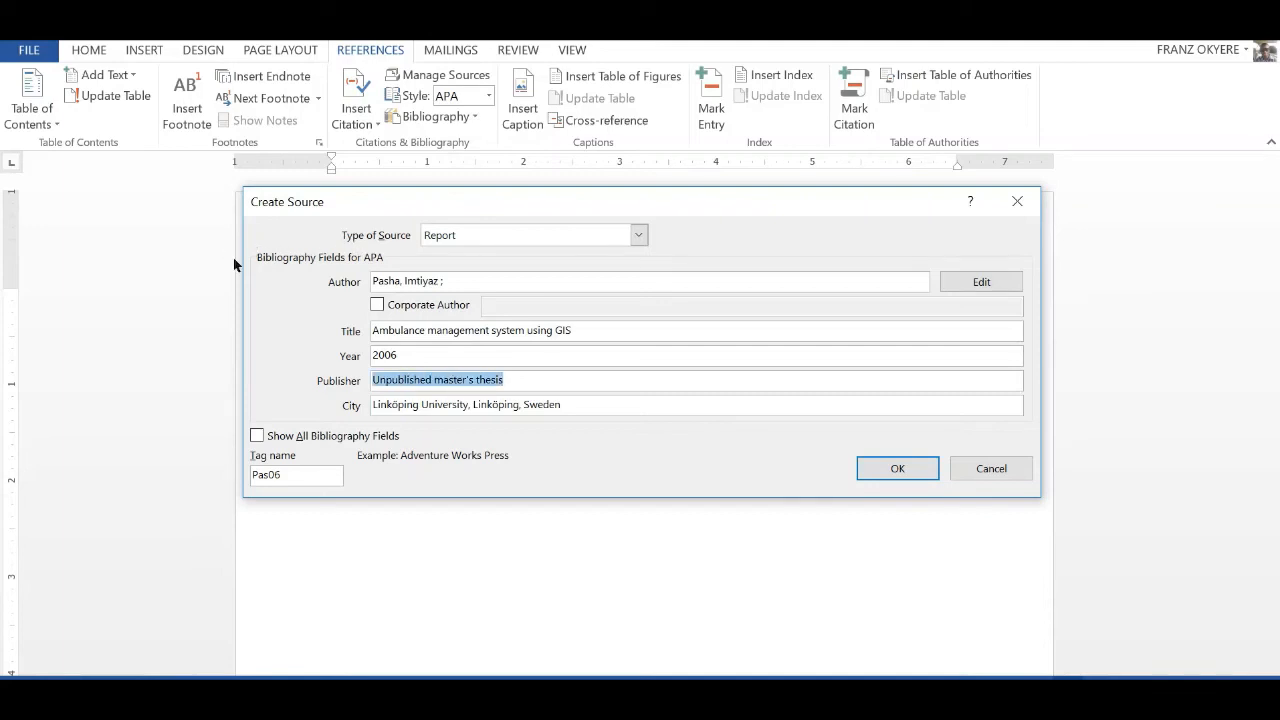
key("BackSpace")
key("shift+Tab")
key("shift+Tab")
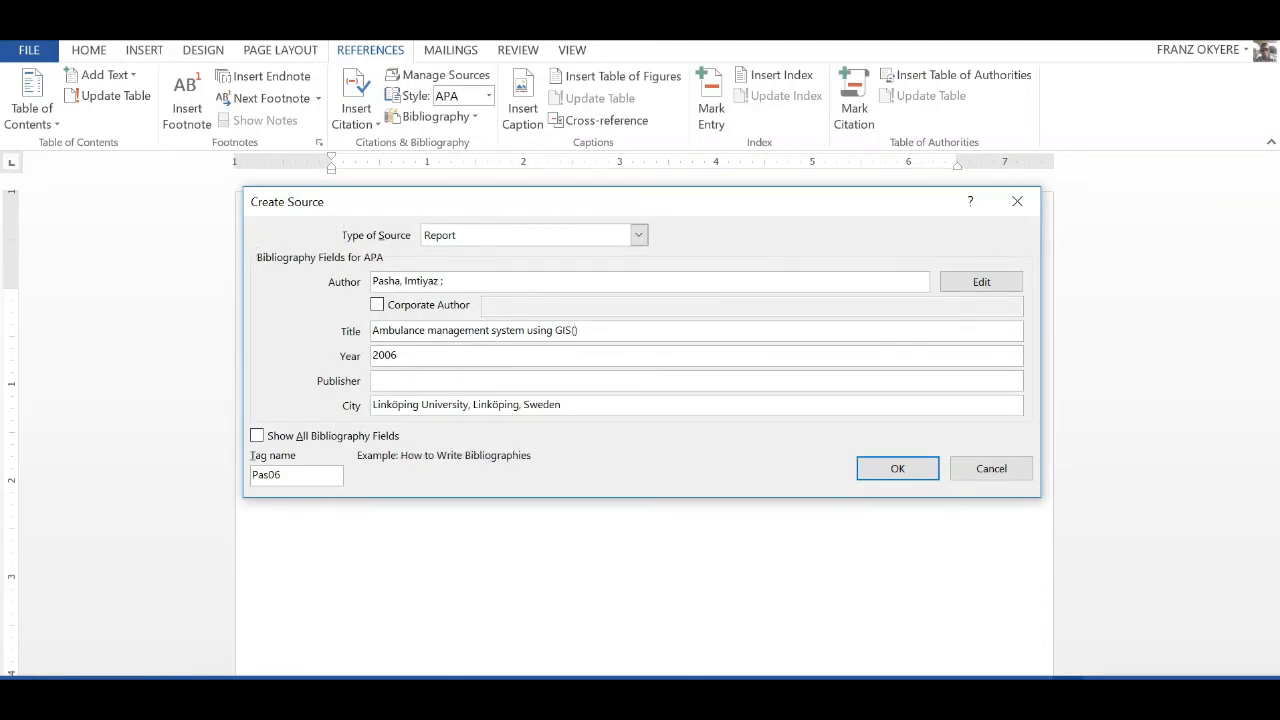
key("ctrl+v")
Check the Citefast thesis format and its examples for where the parenthesised thesis type belongs
key("alt+Tab")
key("alt+Tab")
key("Tab")
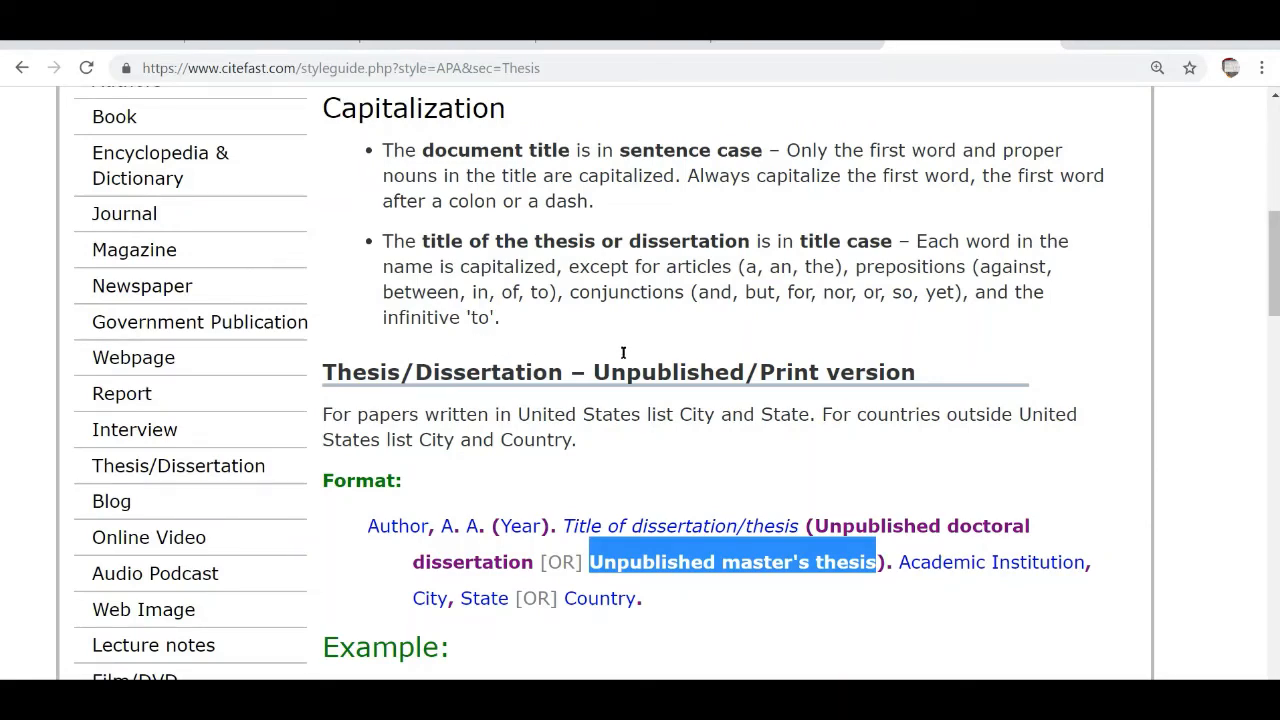
scroll(299, 291, "down", 2)
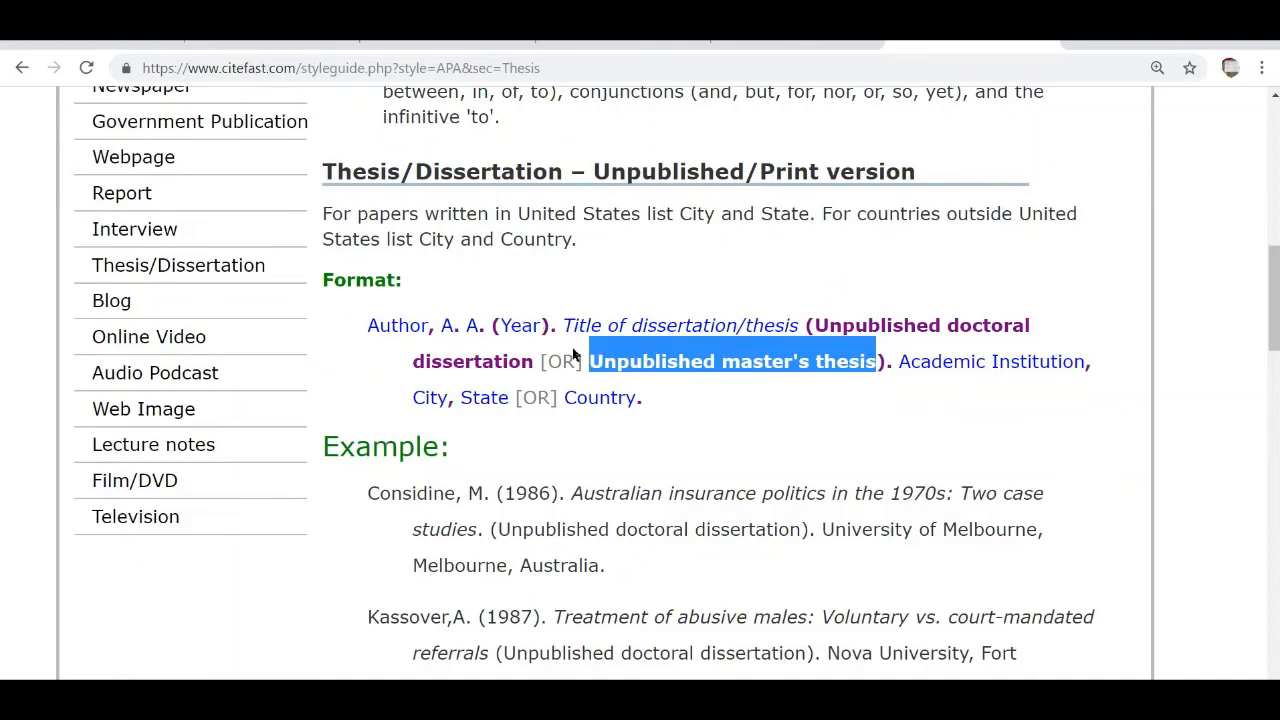
key("alt+Tab")
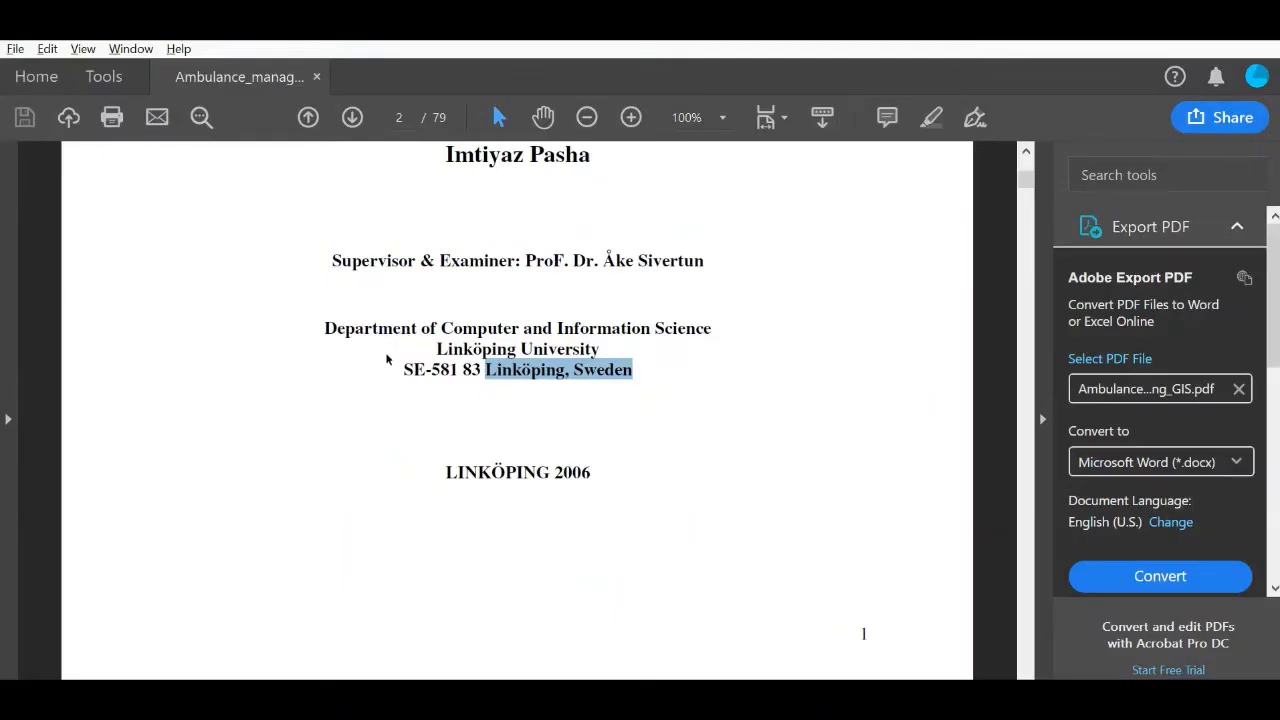
key("alt+Tab")
key("alt+Tab")
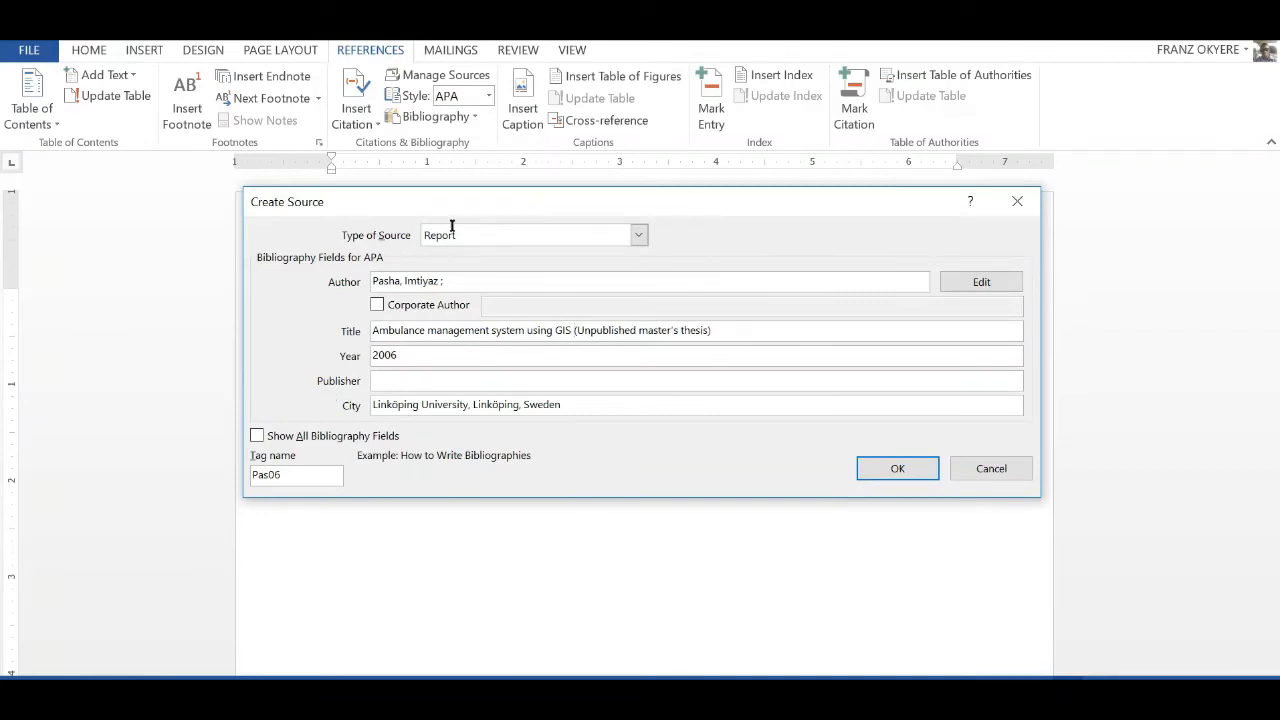
Try moving "(Unpublished master's thesis)" from the end of the title into the Publisher field
key("shift+Left")
key("shift+Left")
key("shift+Left")
key("shift+Left")
key("shift+Left")
key("shift+Left")
key("shift+Left")
key("shift+Left")
key("shift+Left")
key("shift+Left")
key("shift+Left")
key("shift+Left")
key("shift+Left")
key("shift+Left")
key("shift+Left")
key("shift+Left")
key("shift+Left")
key("shift+Left")
key("shift+Left")
key("shift+Left")
key("ctrl+c")
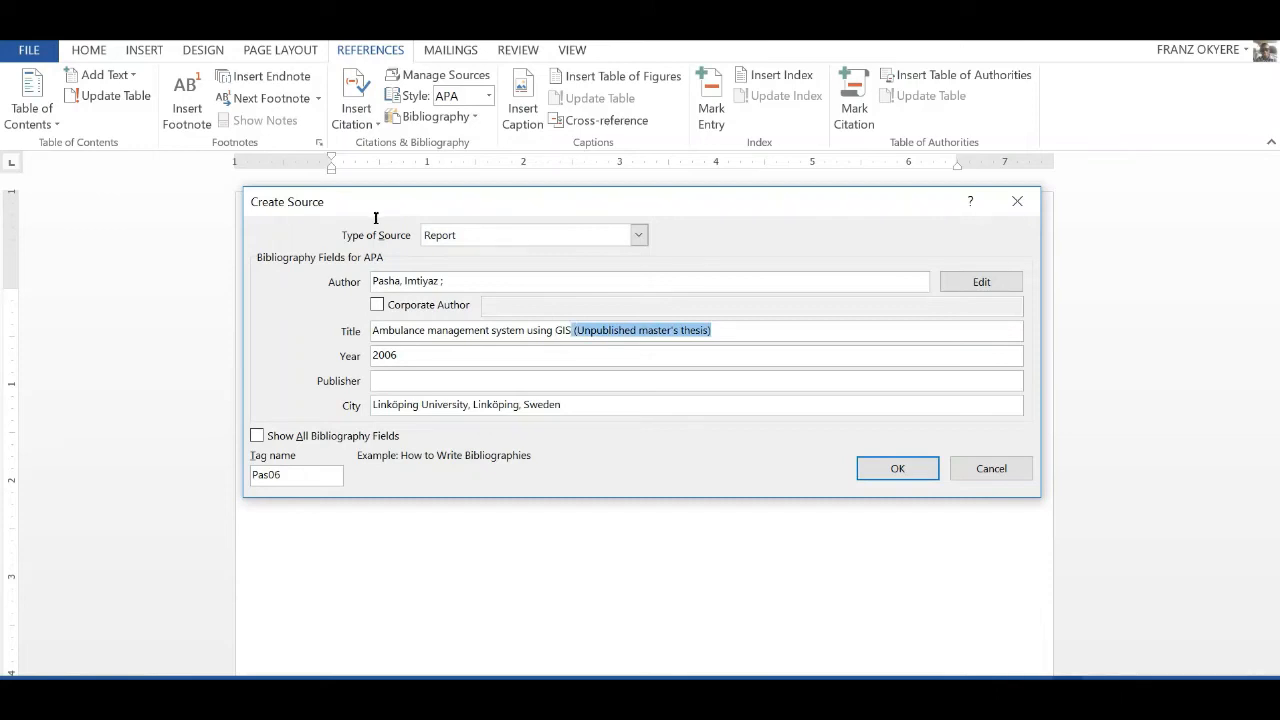
key("BackSpace")
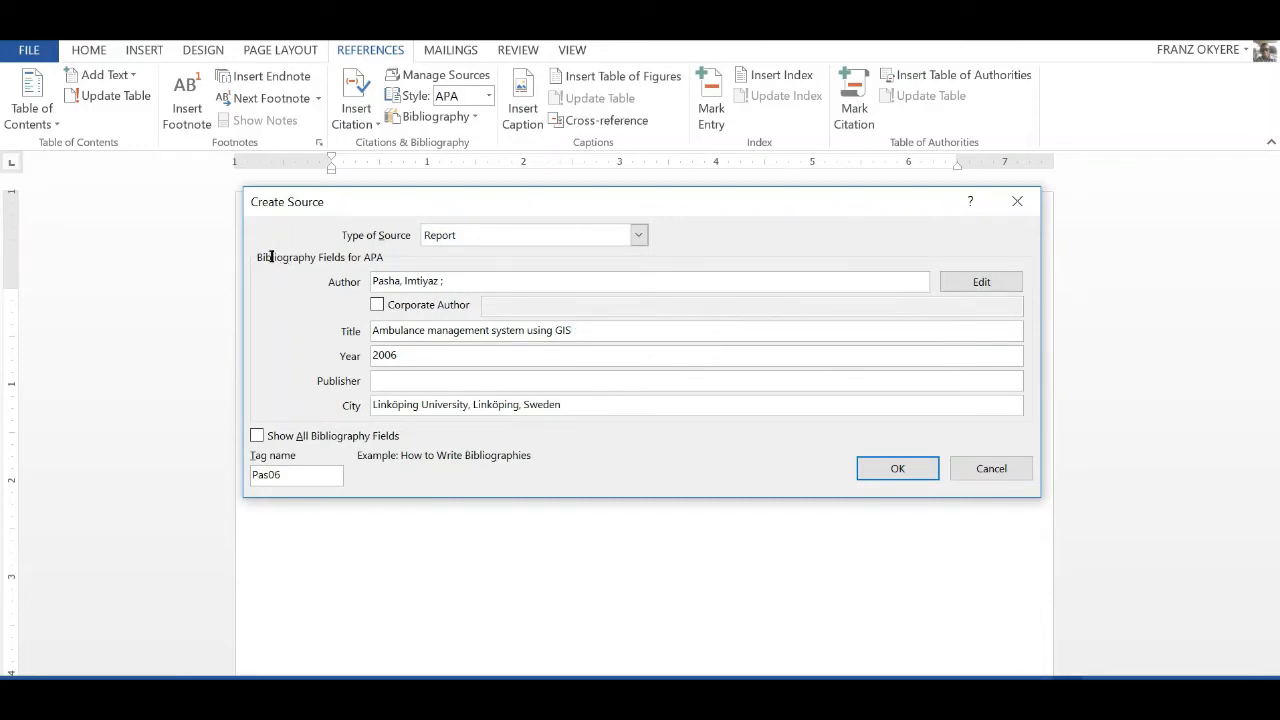
key("Tab")
key("Tab")
key("ctrl+v")
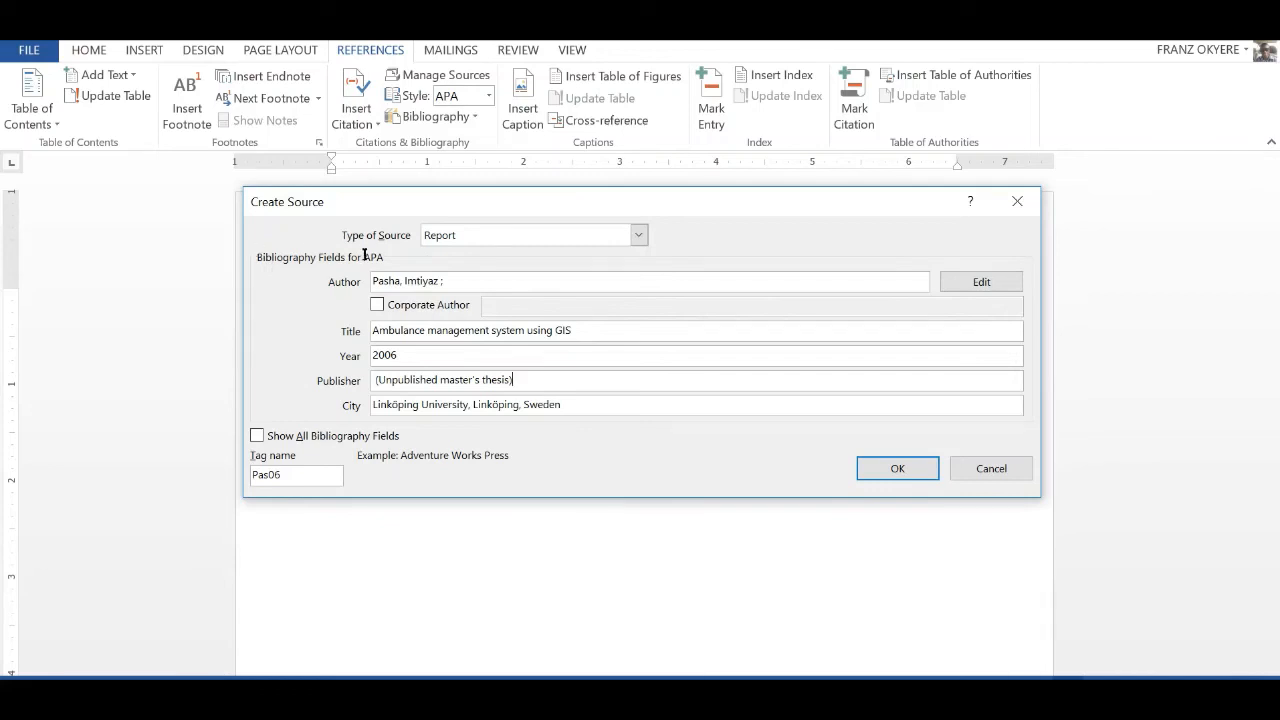
Move "(Unpublished master's thesis)" from the Publisher field back to the end of the title and save the source
key("ctrl+a")
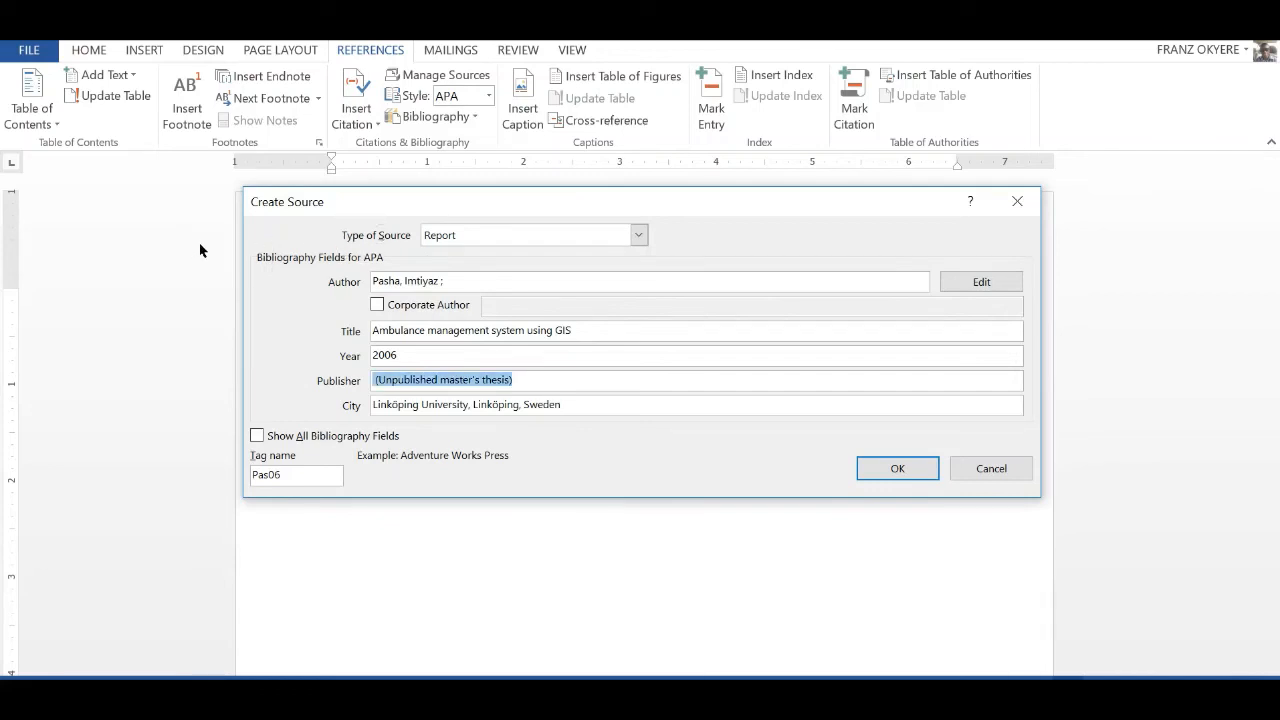
key("ctrl+x")
key("shift+Tab")
key("shift+Tab")
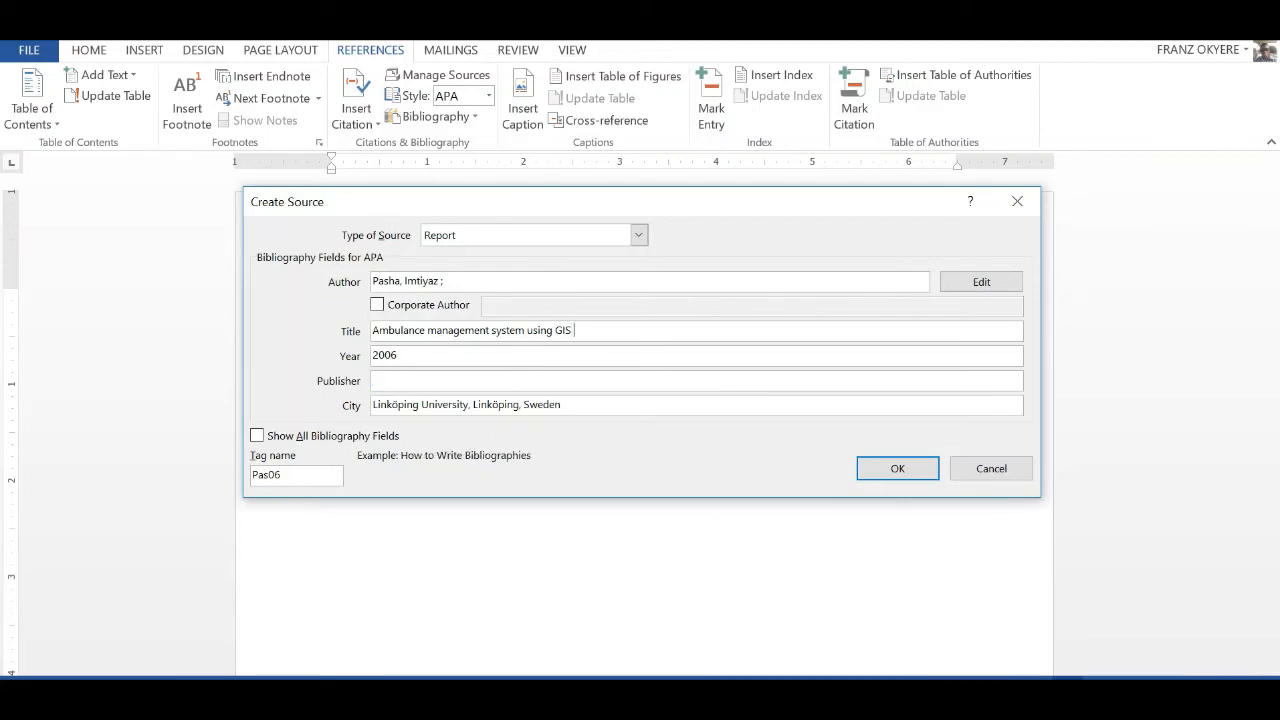
key("ctrl+v")
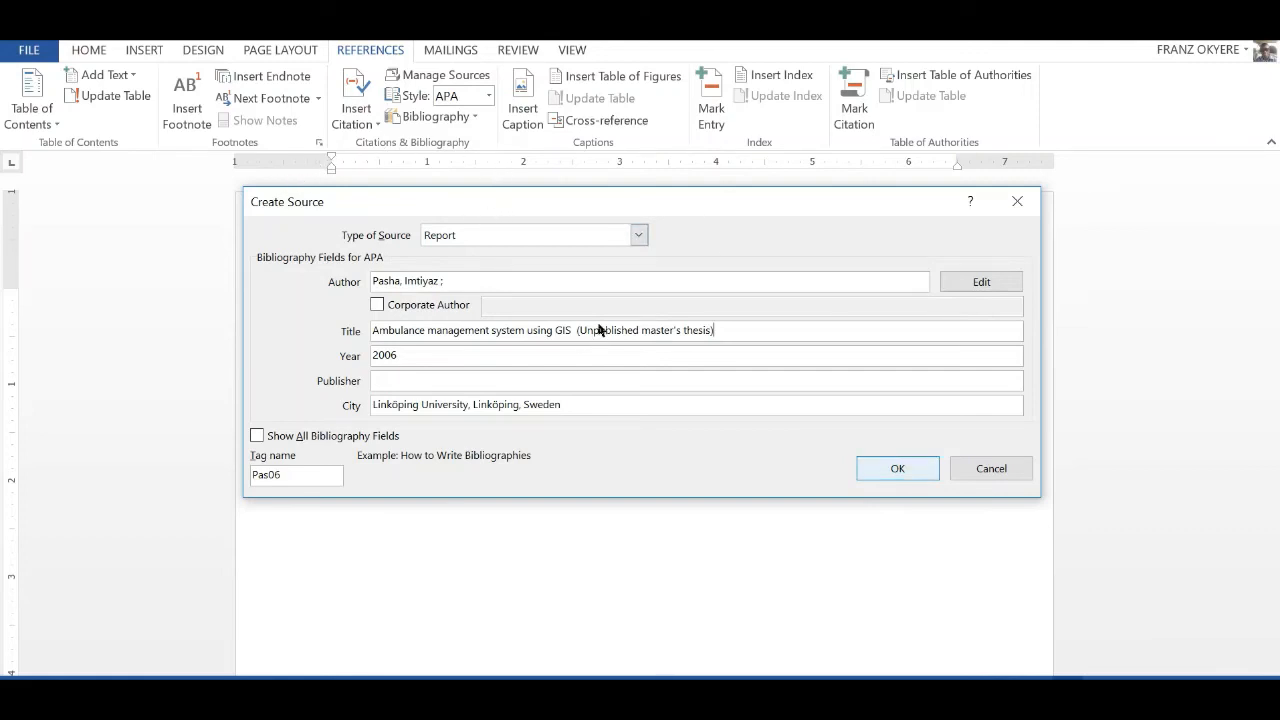
left_click(897, 468)
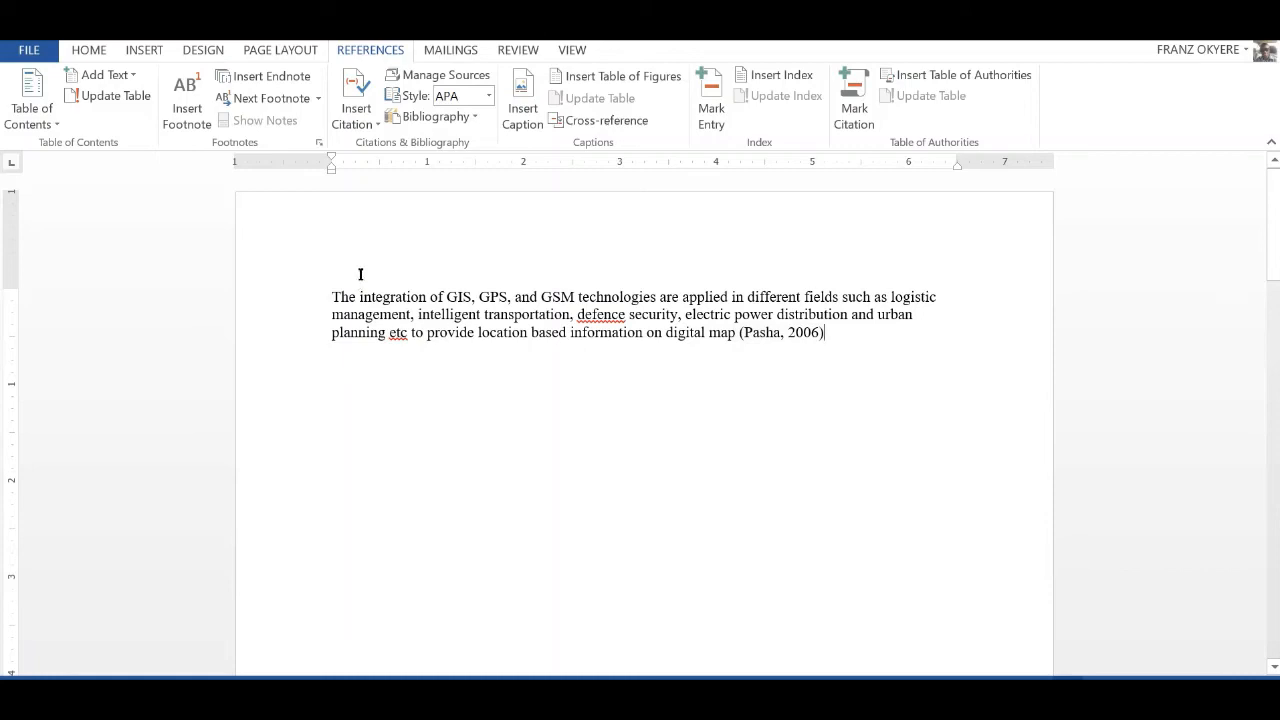
Insert the built-in Bibliography on a new line below the cited paragraph
key("Return")
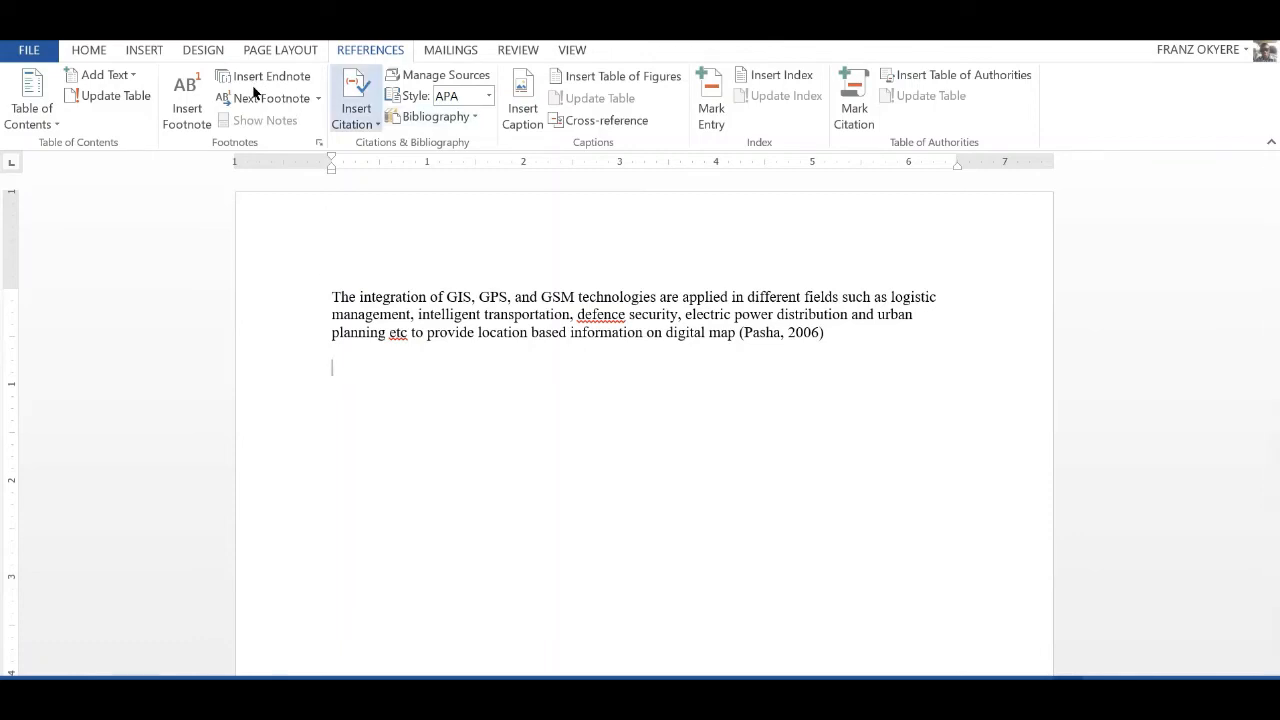
left_click(436, 116)
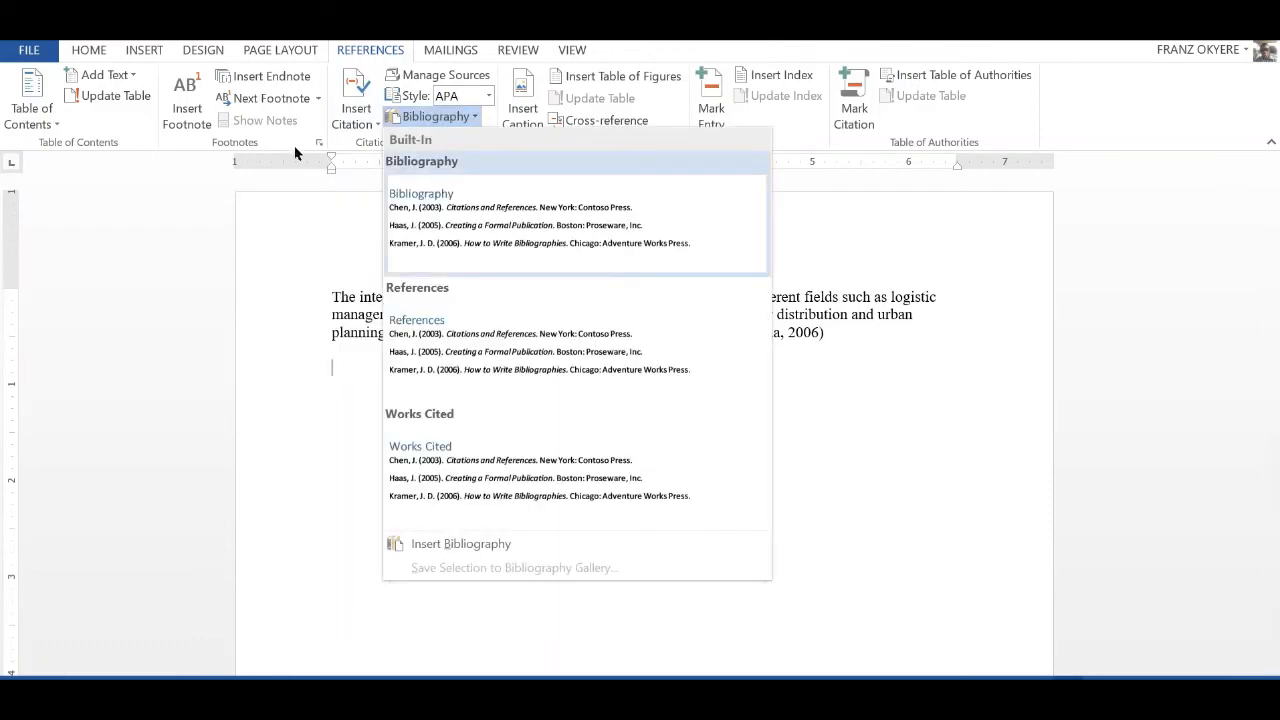
key("Return")
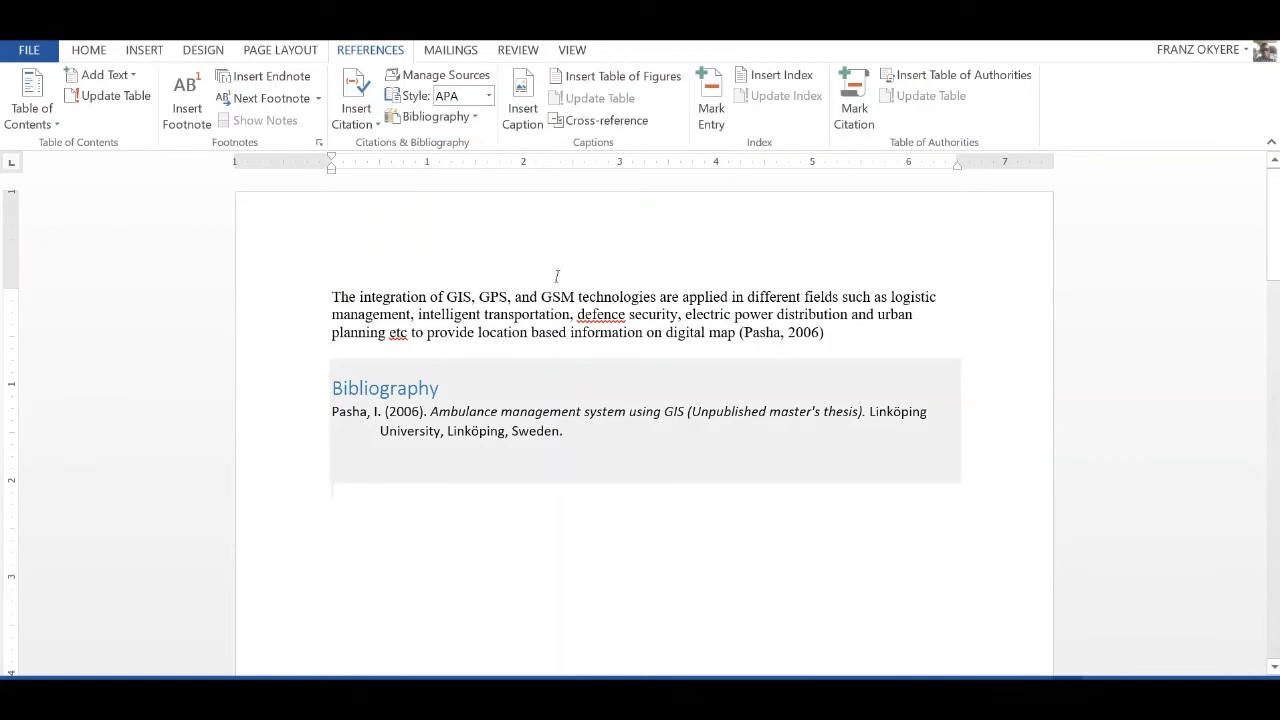
Remove the italics from "(Unpublished master's thesis)" in the generated bibliography entry
key("Up")
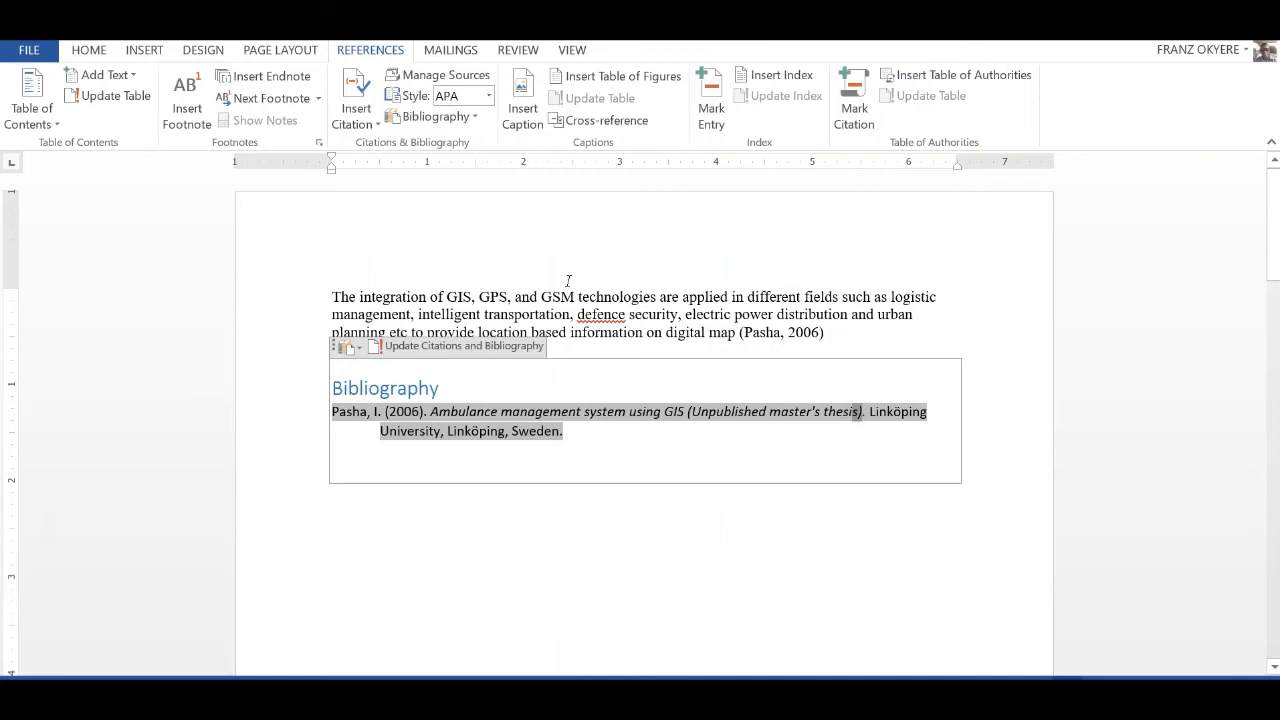
key("shift+Left")
key("shift+Left")
key("shift+Left")
key("shift+Left")
key("shift+Left")
key("shift+Left")
key("shift+Left")
key("shift+Left")
key("shift+Left")
key("shift+Left")
key("shift+Left")
key("shift+Left")
key("shift+Left")
key("shift+Left")
key("shift+Left")
key("shift+Left")
key("shift+Left")
key("shift+Left")
key("shift+Left")
key("shift+Left")
key("shift+Right")
key("shift+Right")
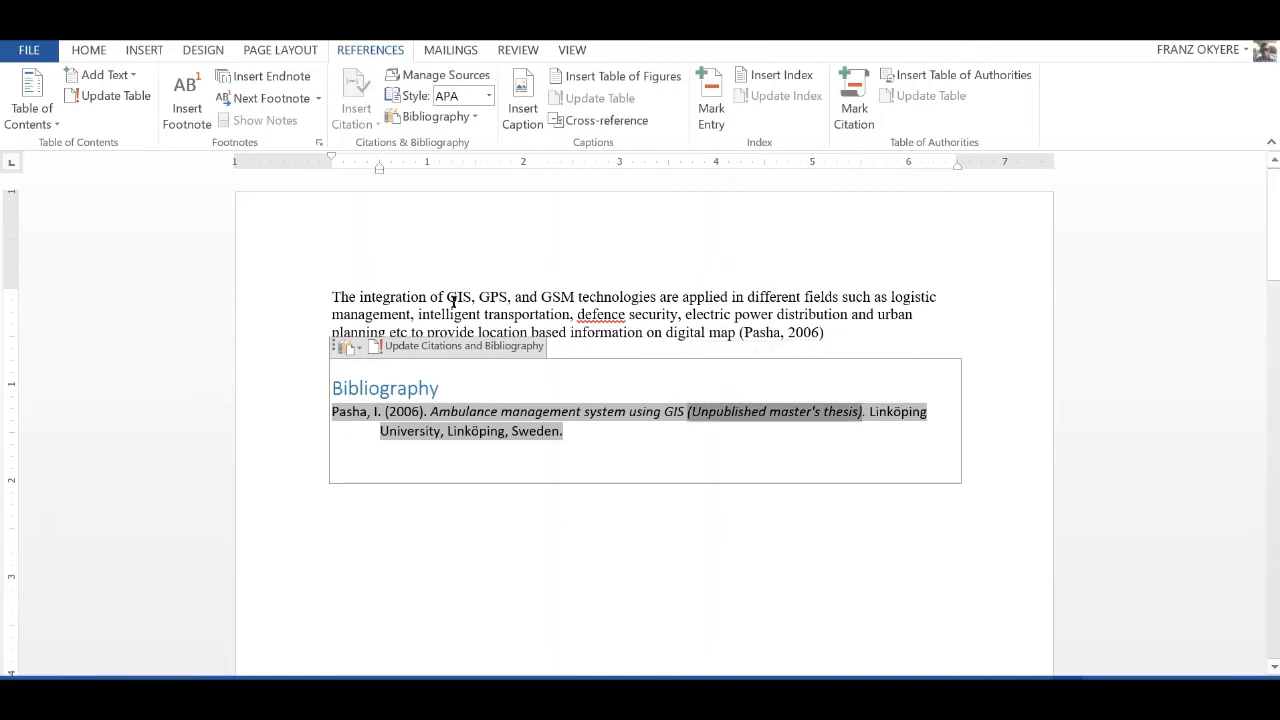
key("ctrl+i")
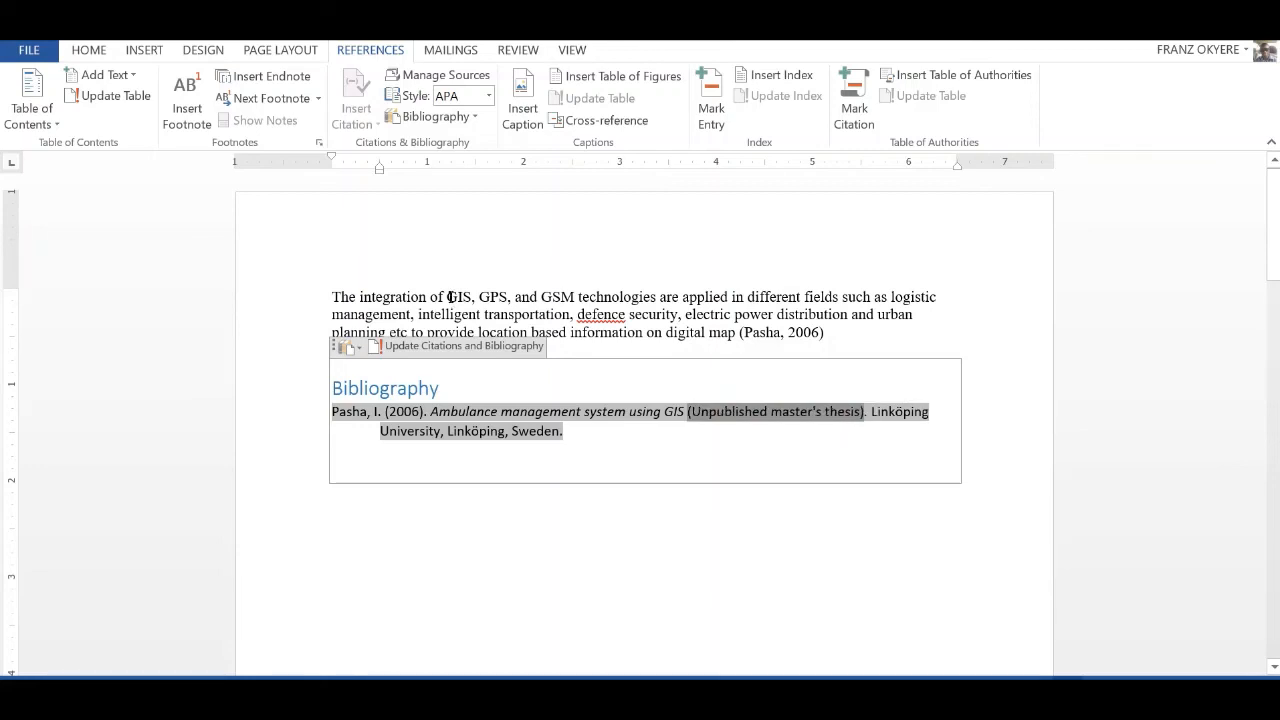
left_click(466, 302)
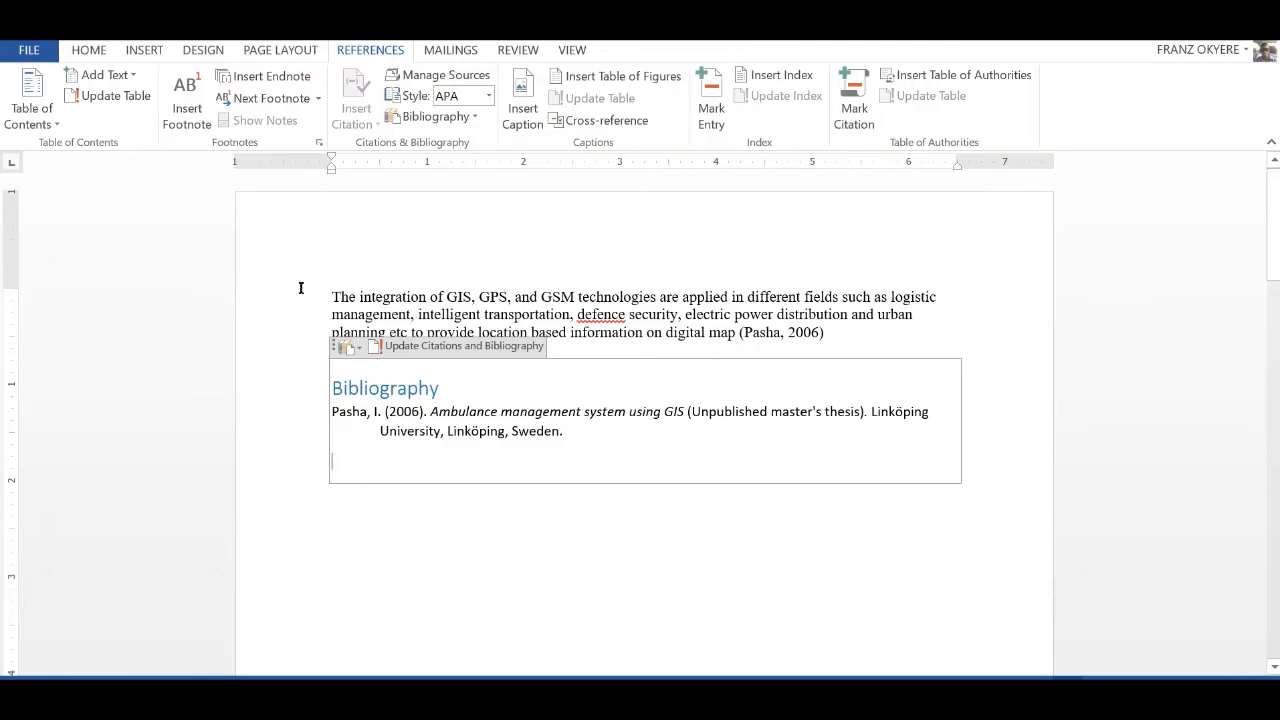
Copy the 1986 "Australian insurance politics in the 1970s" thesis example from Citefast and paste it below the Word bibliography entry
key("alt+Tab")
key("alt+Tab")
key("alt+Tab")
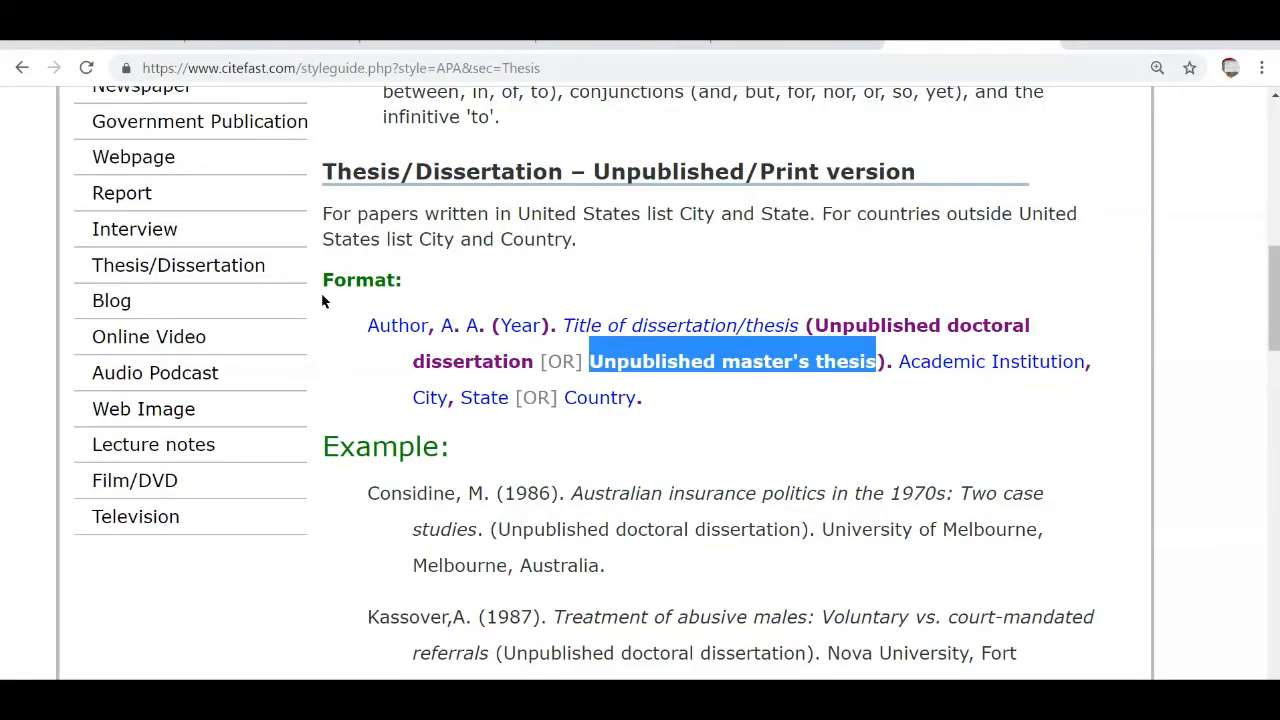
scroll(346, 314, "down", 1)
key("alt+Tab")
key("alt+Tab")
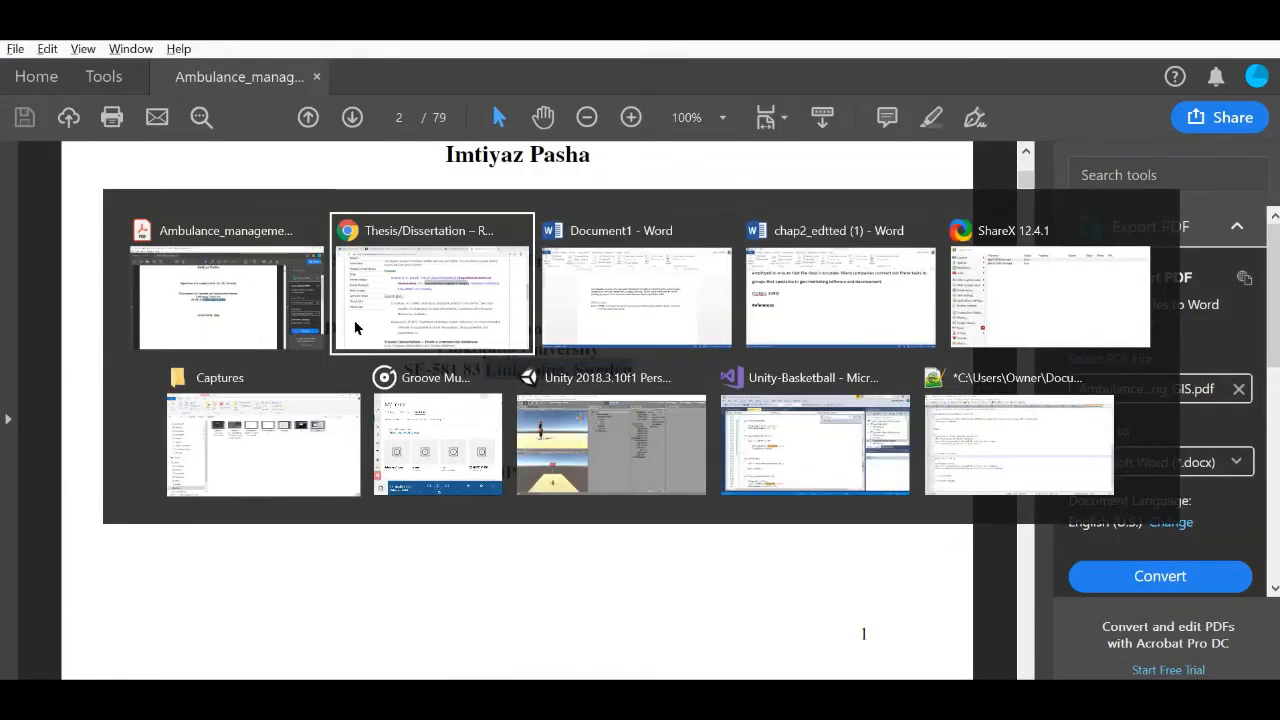
key("alt+Tab")
key("alt+Tab")
key("alt+Tab")
key("alt+Tab")
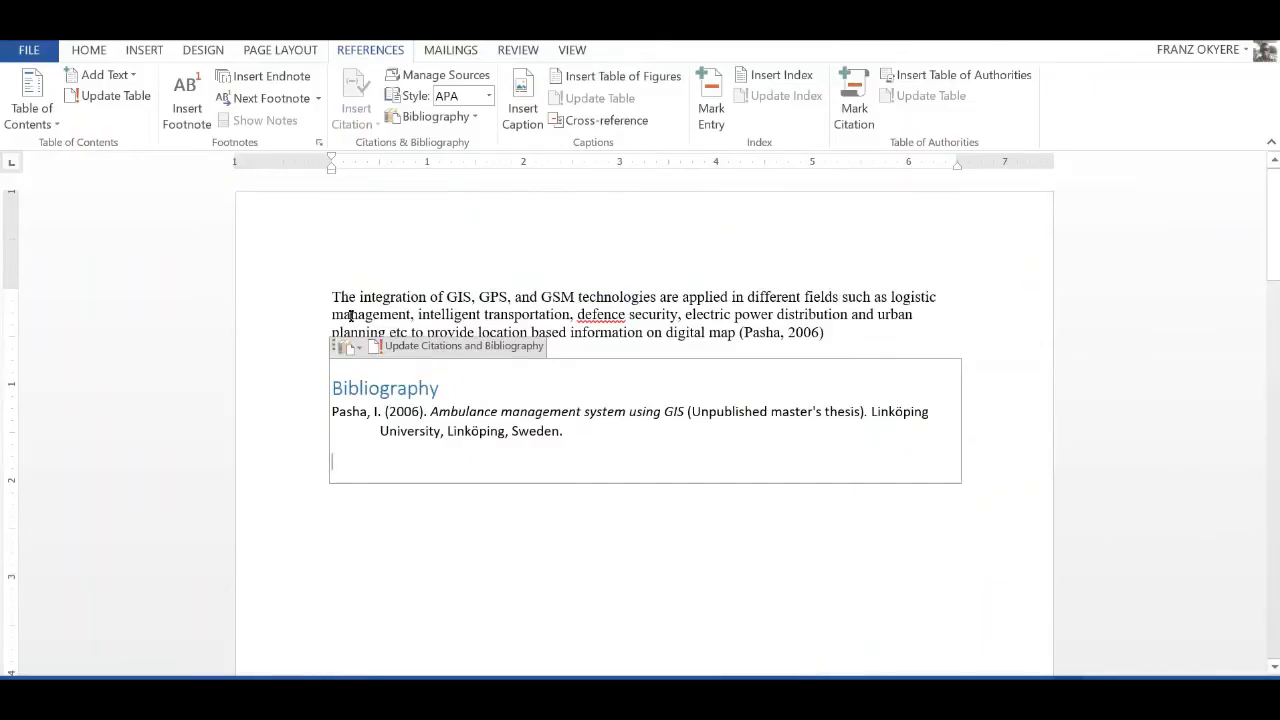
key("alt+Tab")
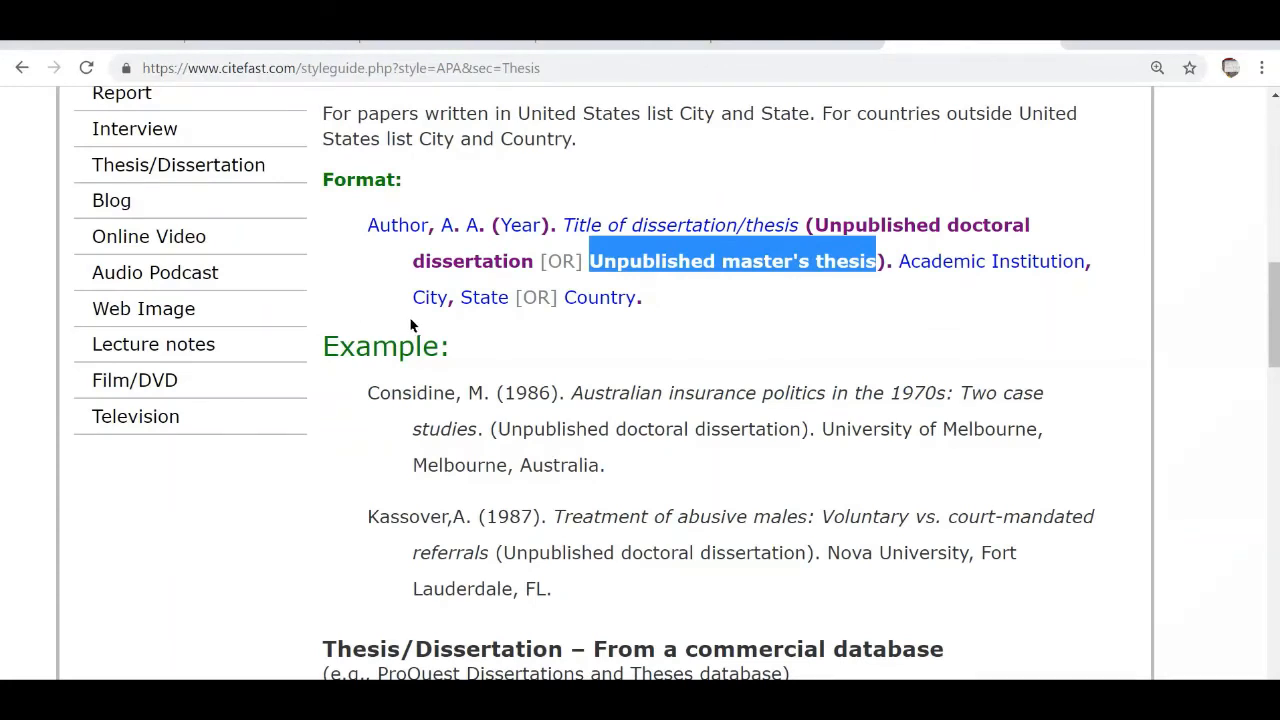
left_click_drag(606, 465, 243, 270)
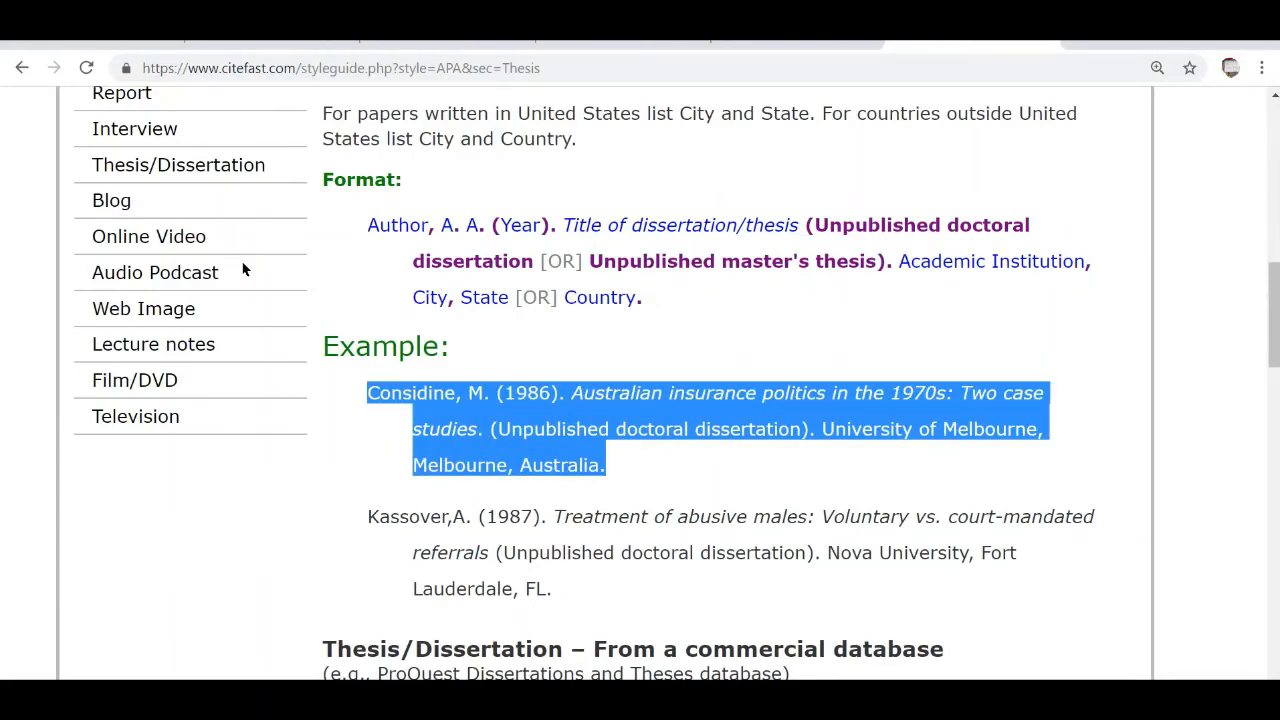
key("ctrl+c")
key("alt+Tab")
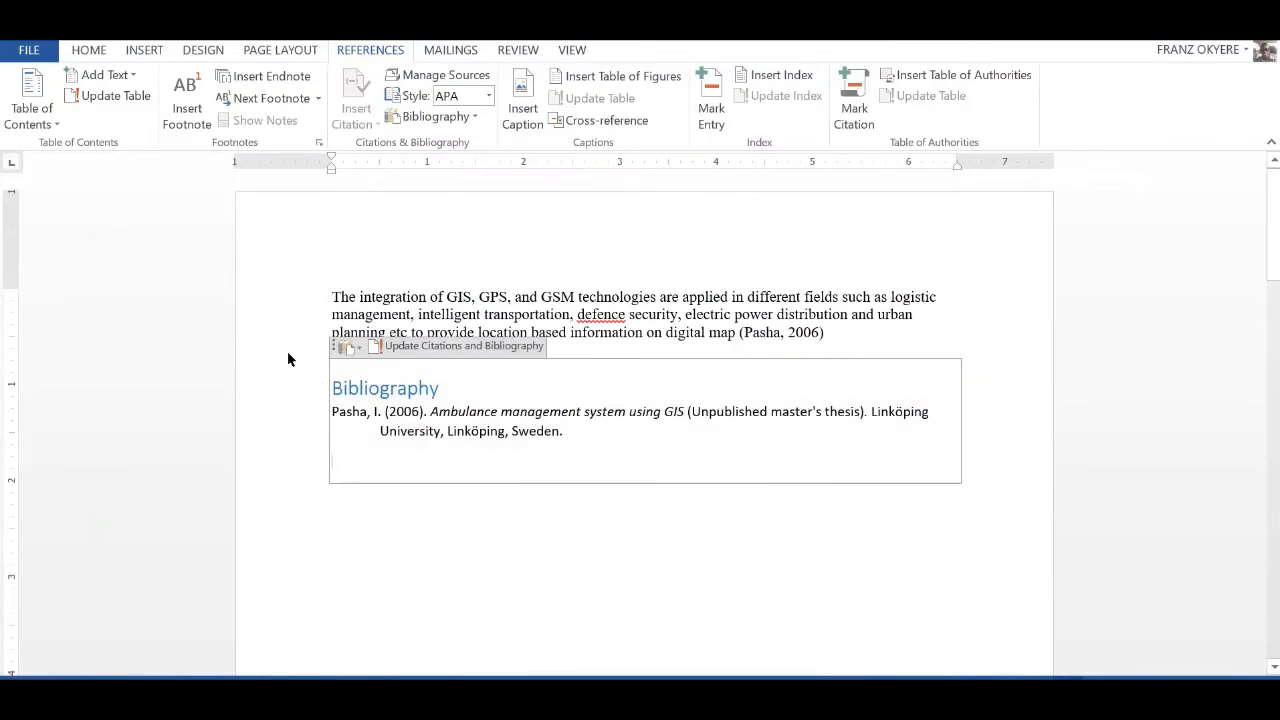
key("ctrl+v")
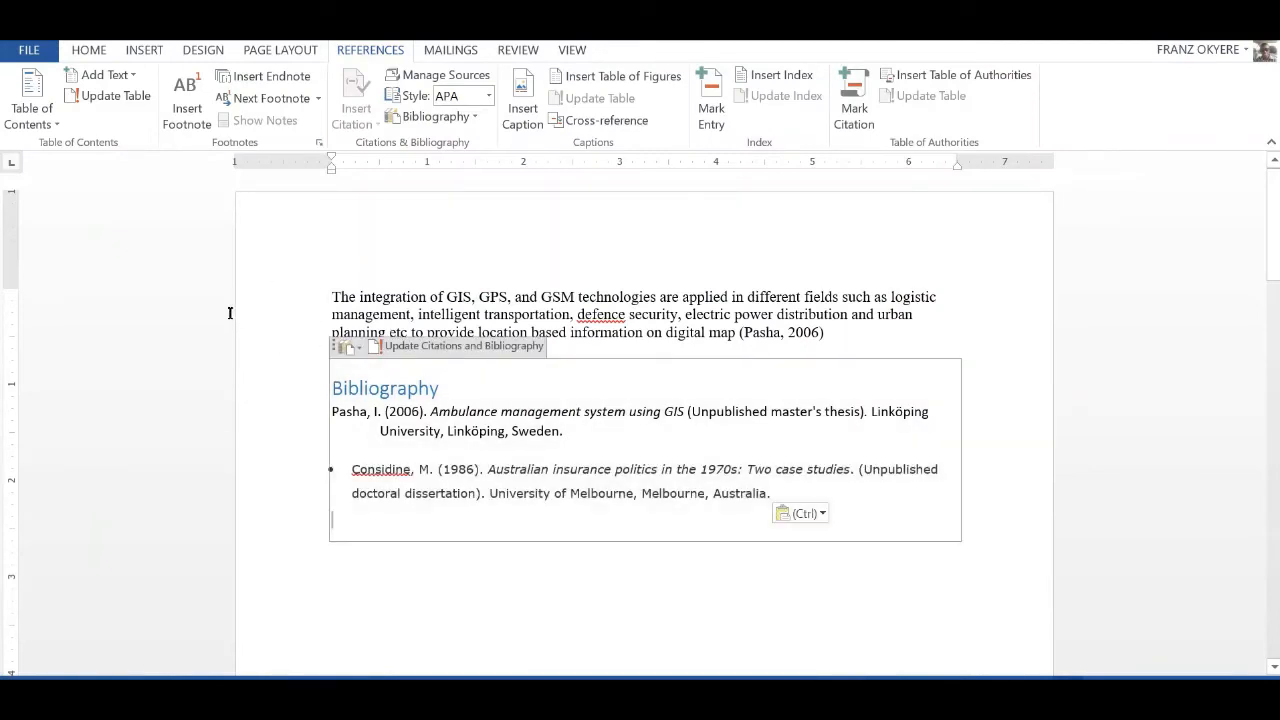
Remove the bullet from the pasted 1986 thesis reference
key("Up")
key("Up")
key("BackSpace")
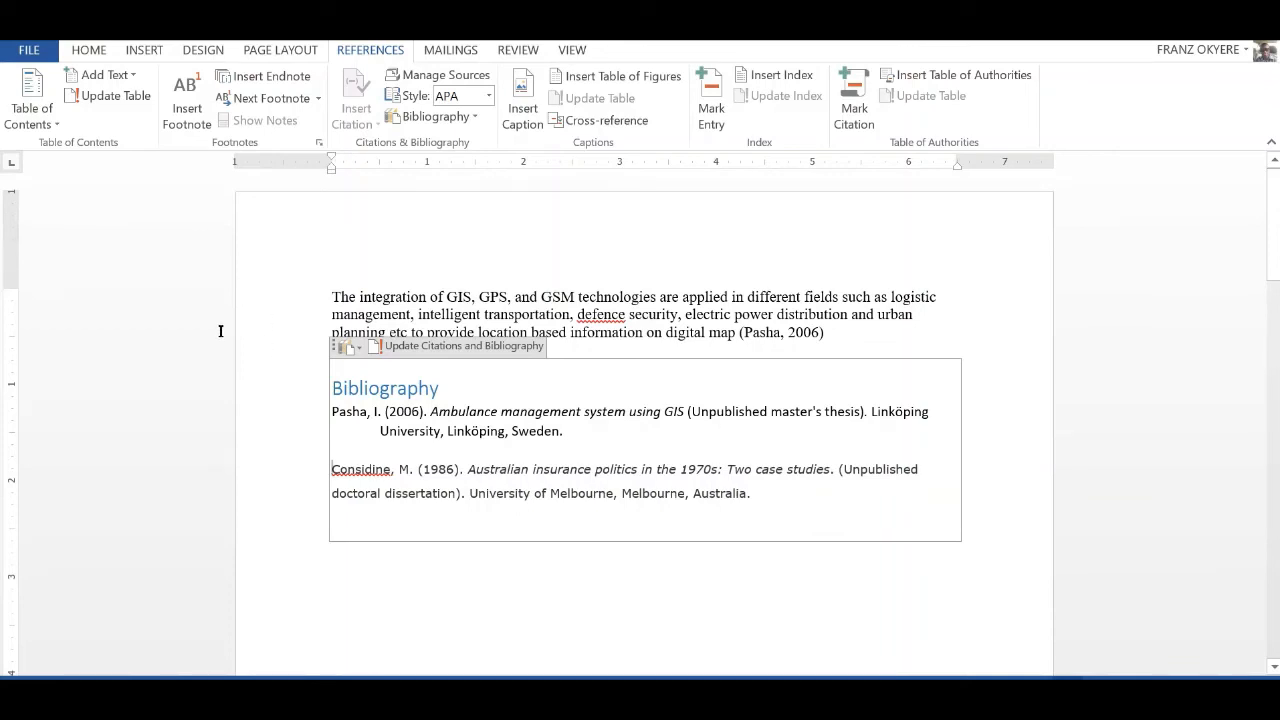
Apply the hanging-indent formatting of the 2006 bibliography entry to the pasted 1986 reference with Format Painter
key("BackSpace")
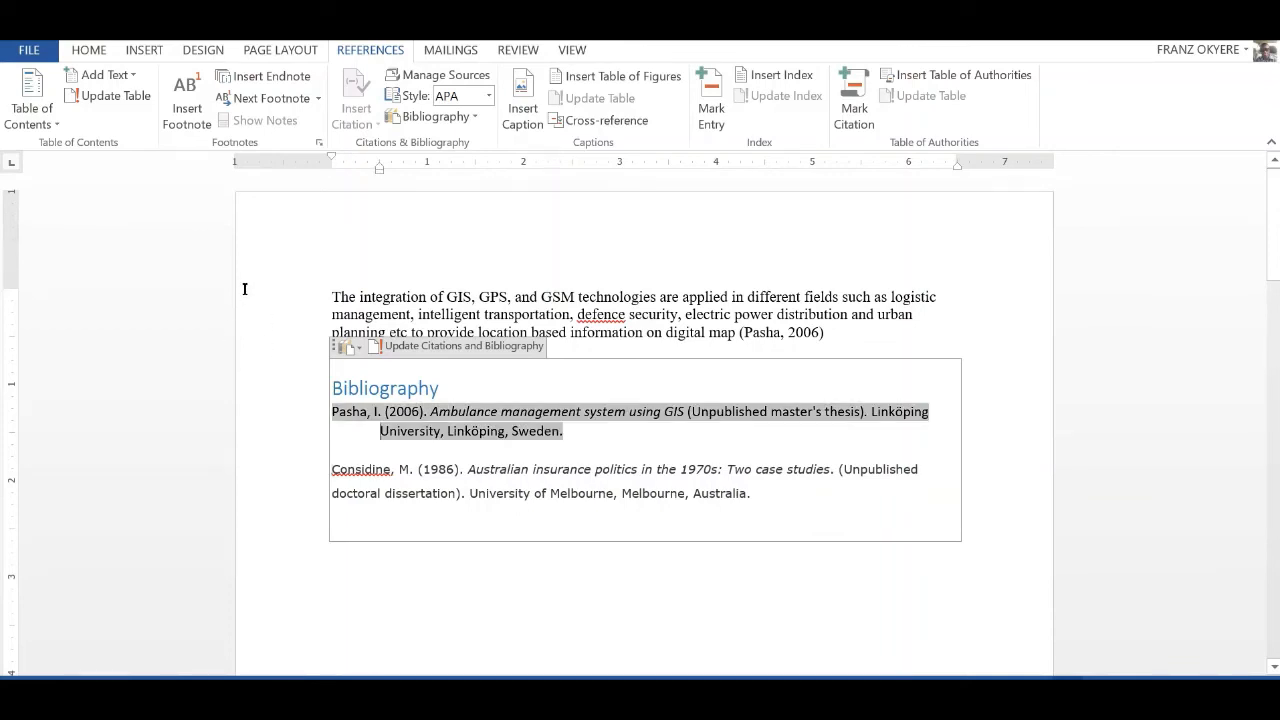
left_click(65, 48)
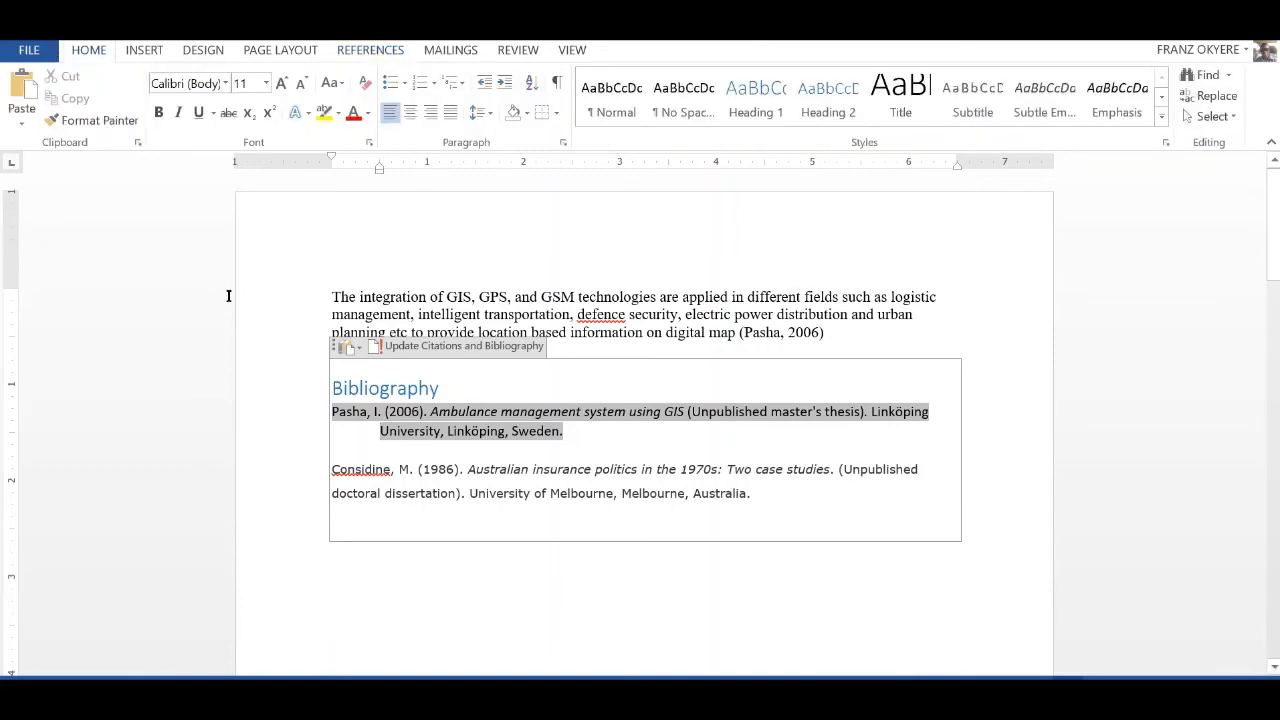
left_click(90, 120)
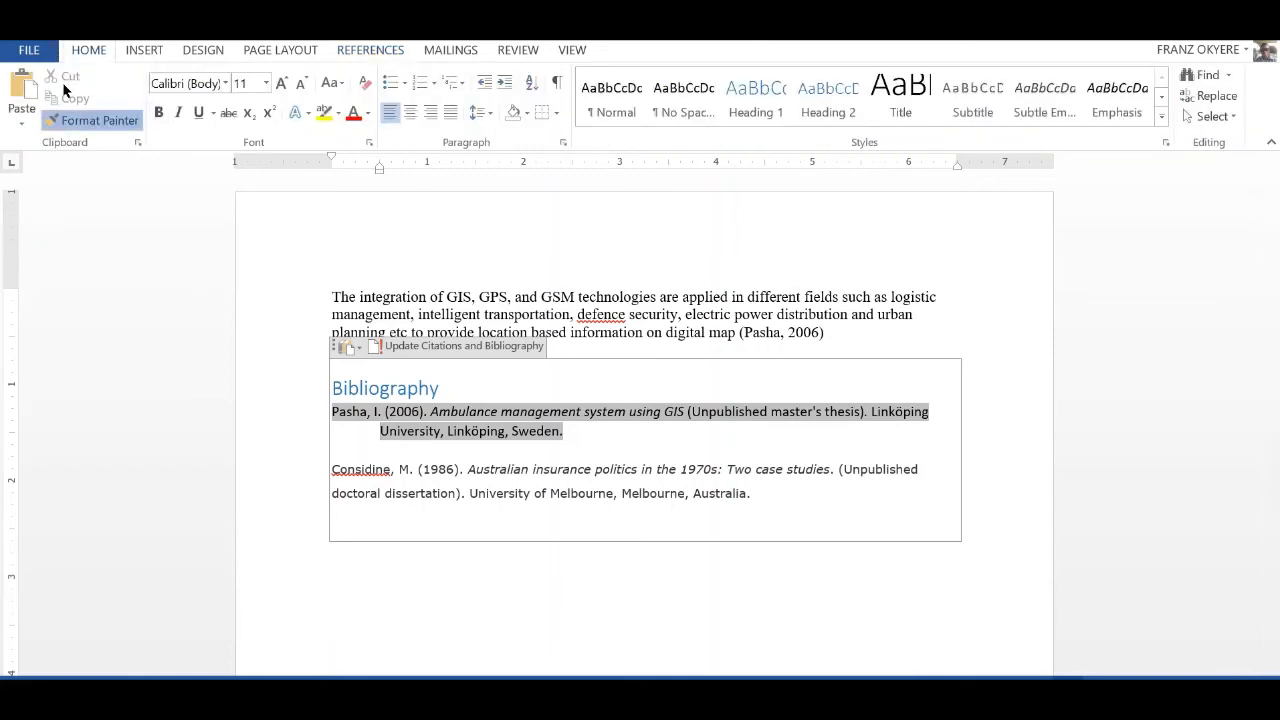
left_click(217, 332)
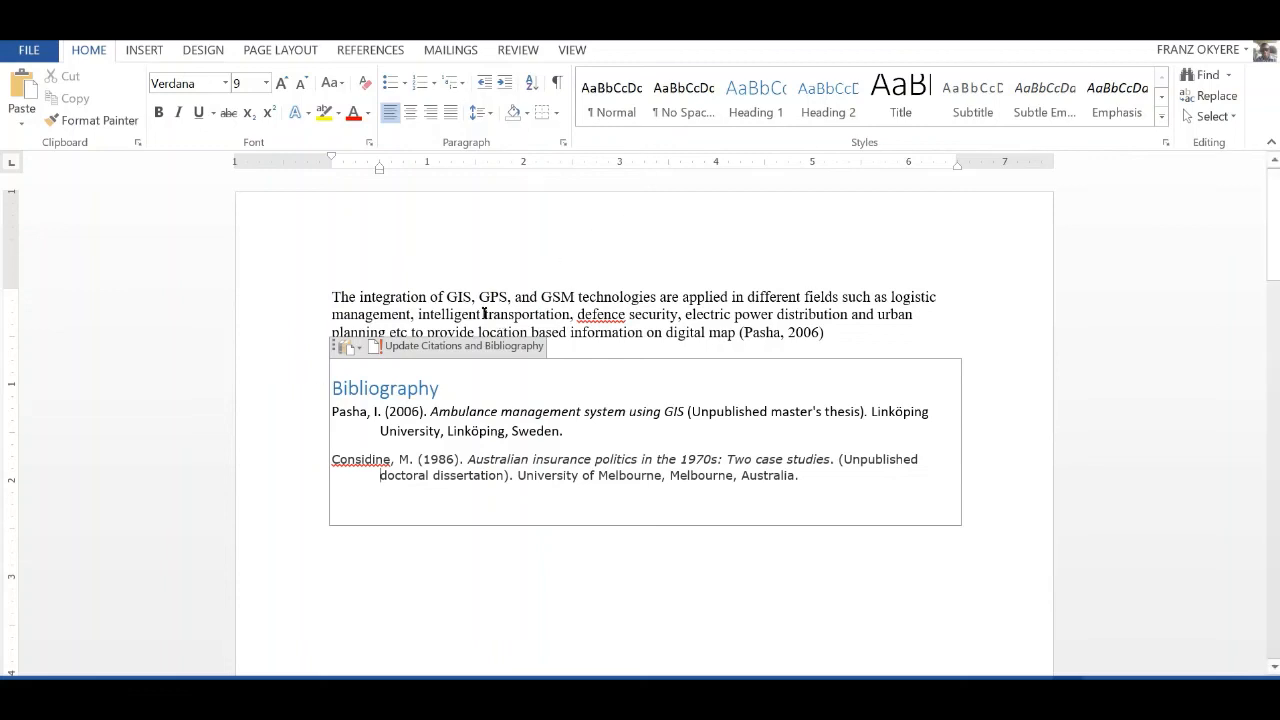
left_click(559, 224)
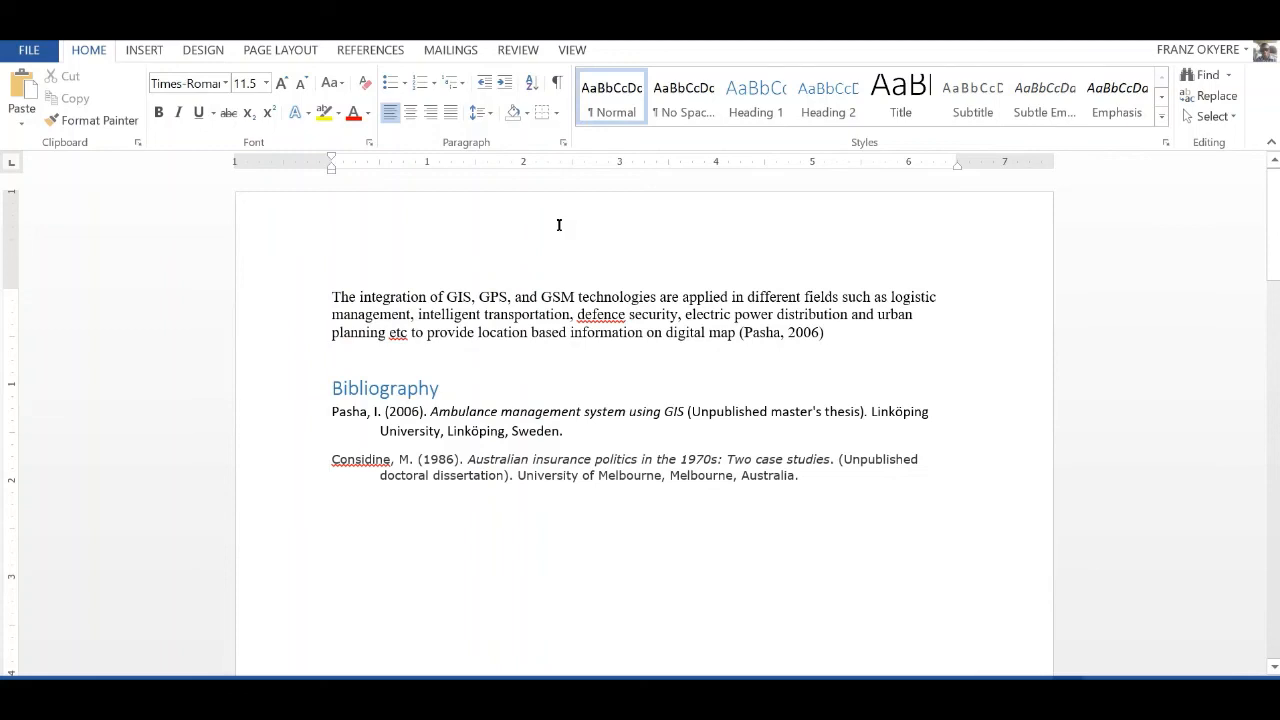
Examine the comma, author initial and italic title of the pasted 1986 reference against the 2006 entry
double_click(258, 309)
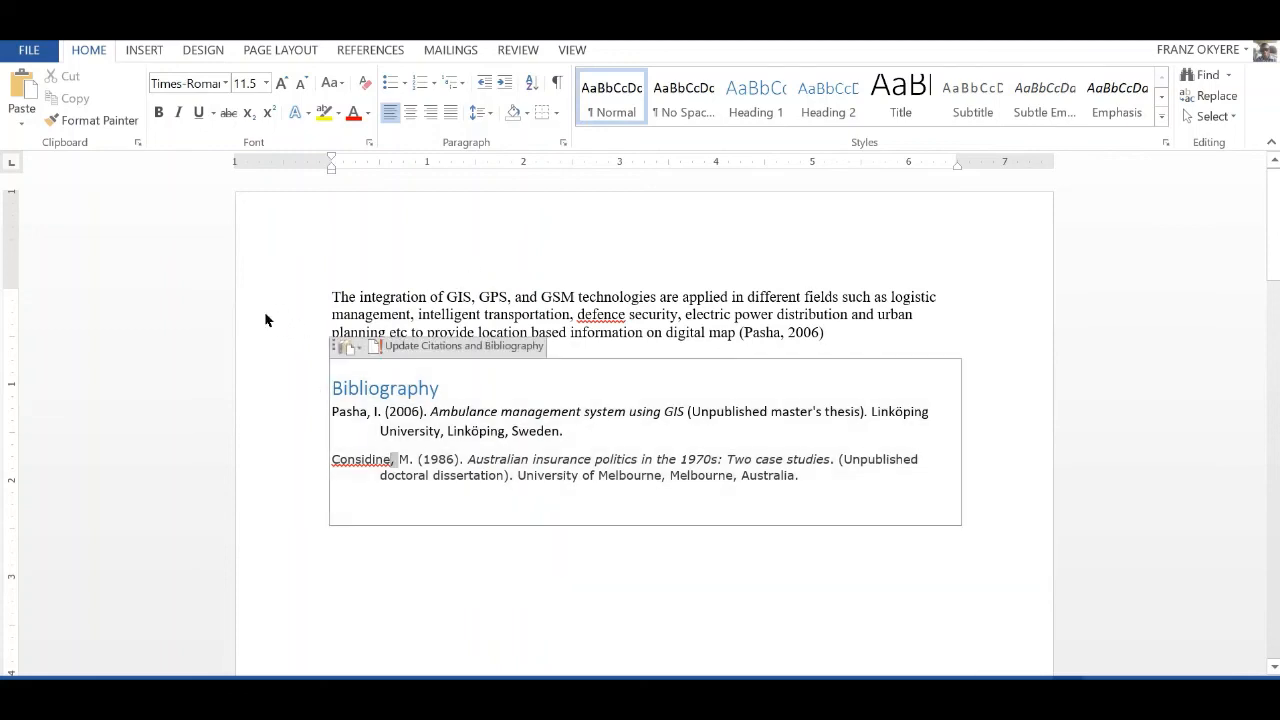
left_click(269, 309)
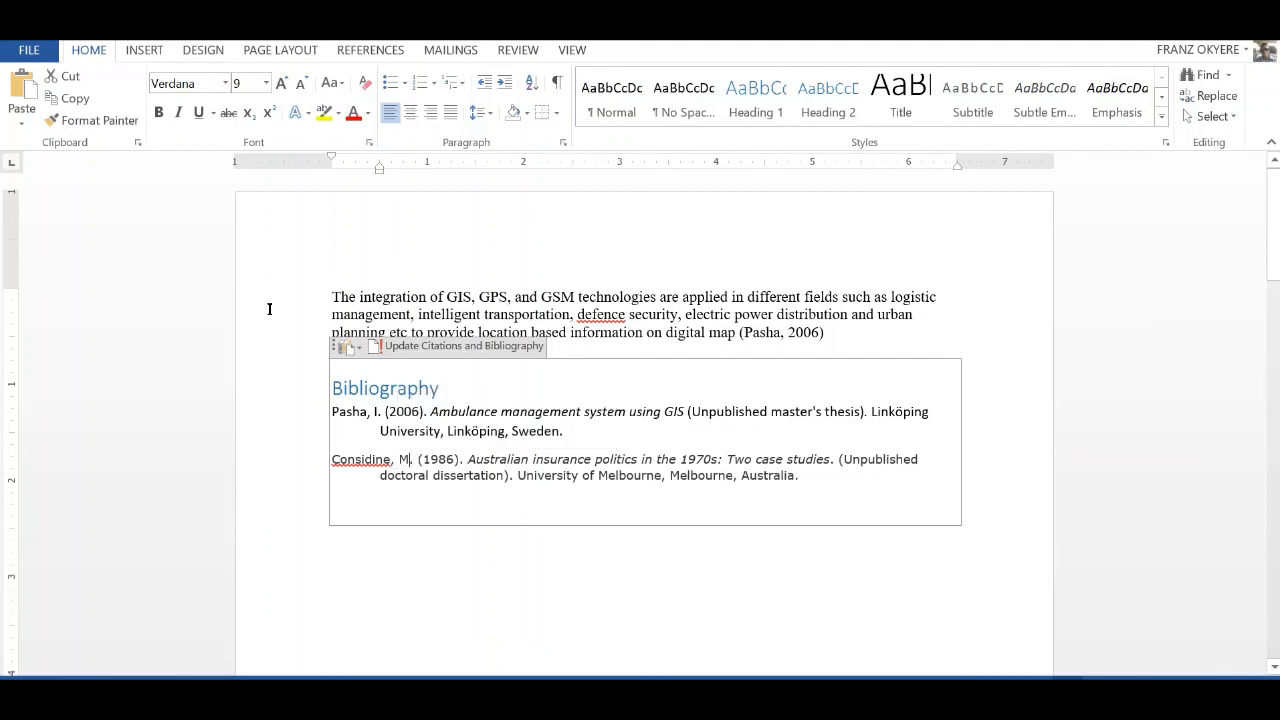
double_click(270, 309)
double_click(303, 309)
left_click(482, 312)
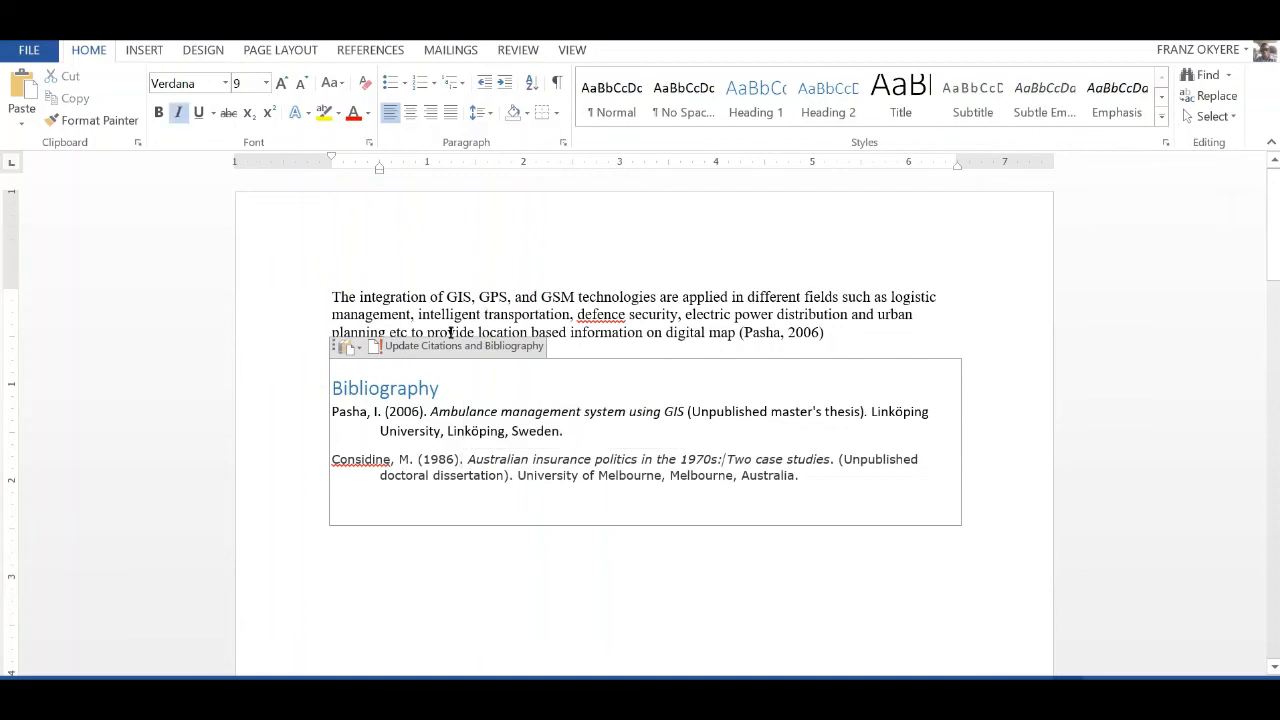
left_click(397, 240)
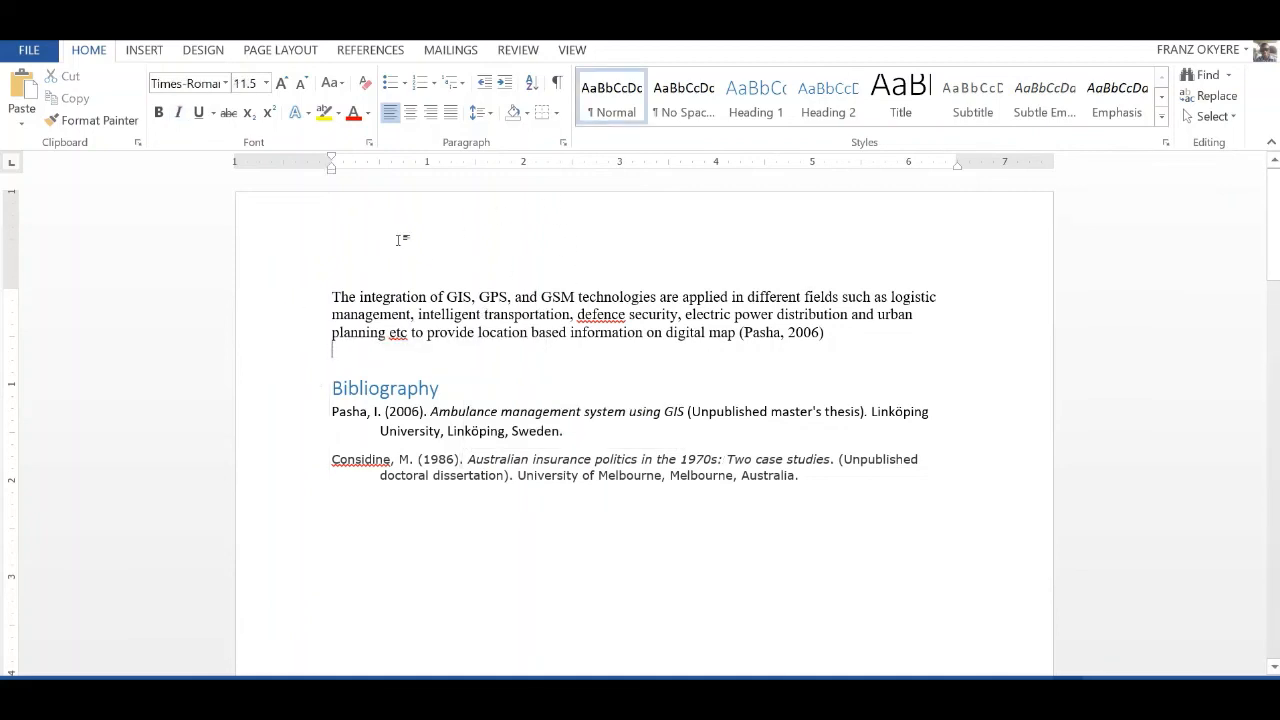